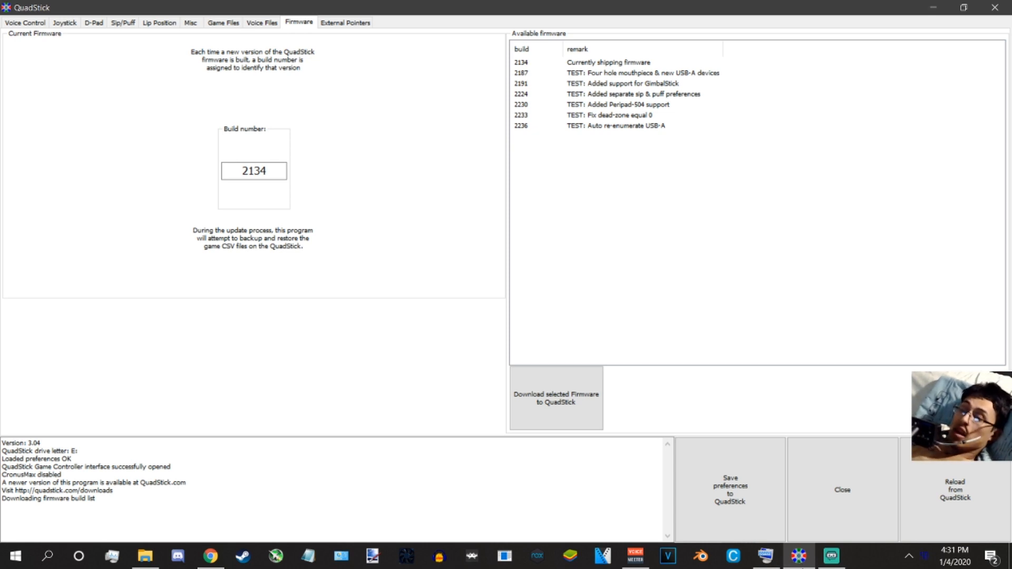
- Switch to File Explorer and copy the prefs file from the Quad Stick (E:) drive
{"action": "left_click", "coordinate": [134, 565]}
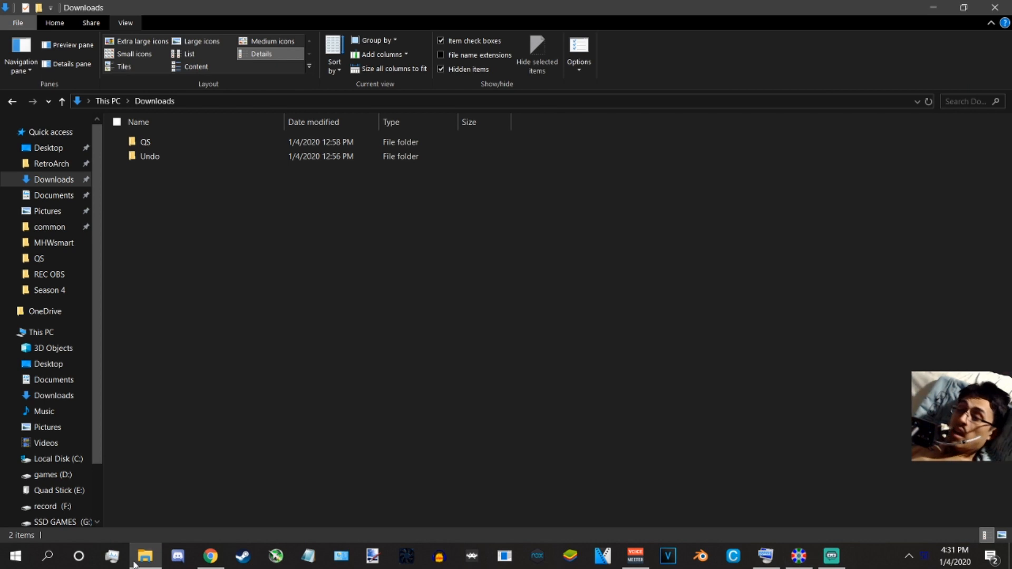
{"action": "left_click", "coordinate": [25, 491]}
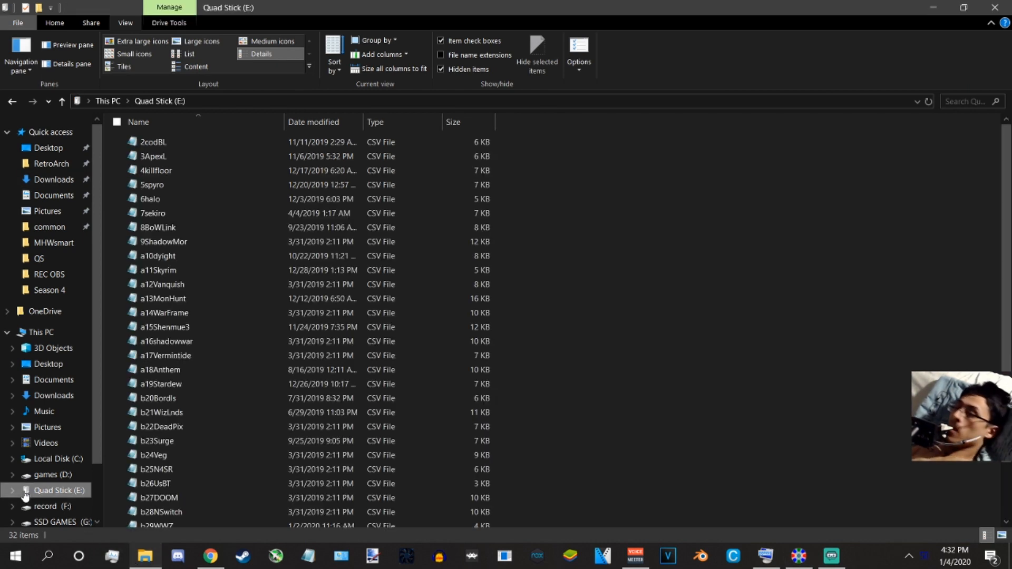
{"action": "left_click", "coordinate": [197, 441]}
{"action": "scroll", "coordinate": [198, 474], "scroll_direction": "down", "scroll_amount": 2}
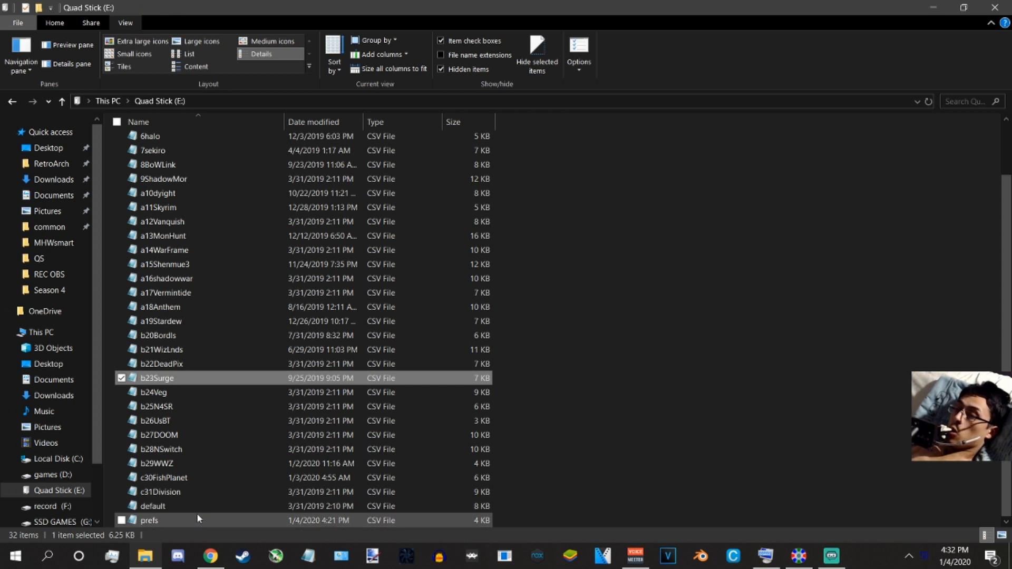
{"action": "left_click", "coordinate": [197, 513]}
{"action": "right_click", "coordinate": [198, 514]}
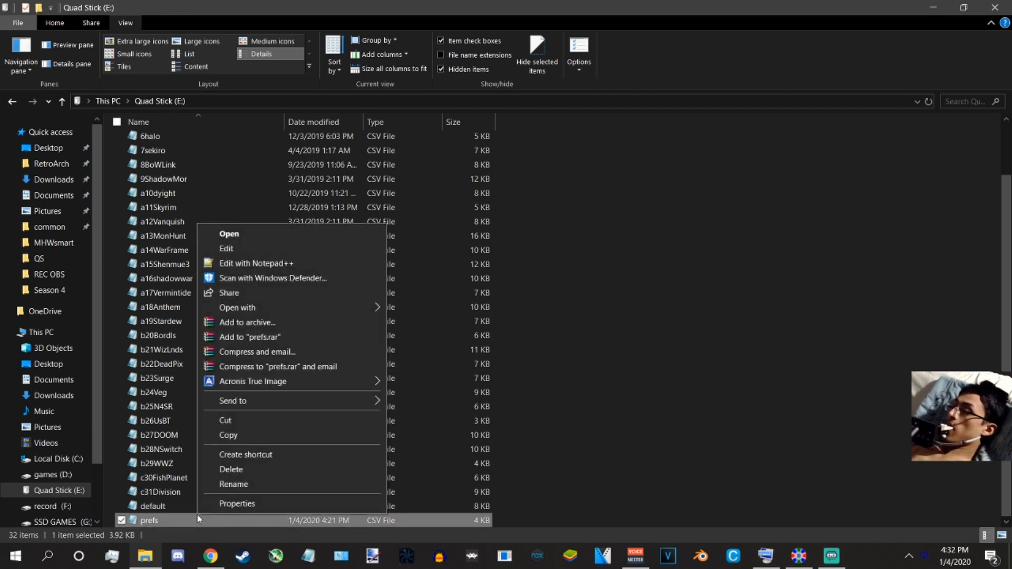
{"action": "left_click", "coordinate": [210, 430]}
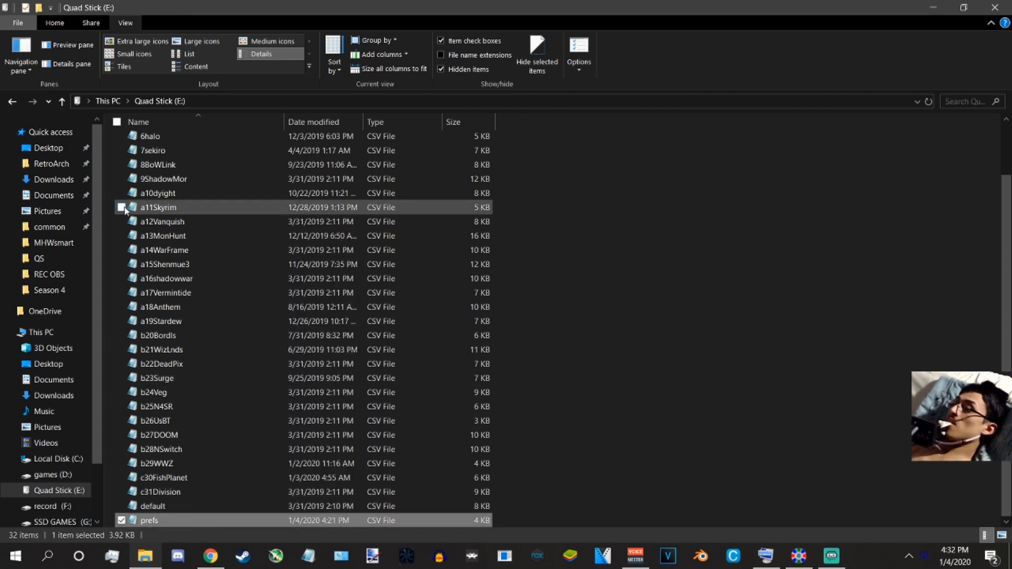
- Check the prefs file in the QS folder under Downloads, and go back to Downloads
{"action": "left_click", "coordinate": [63, 179]}
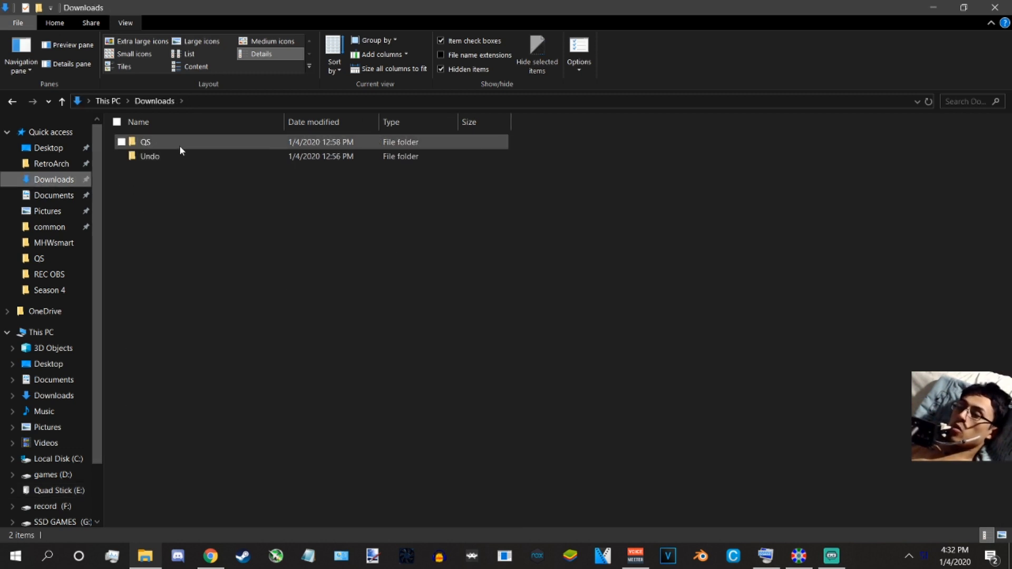
{"action": "double_click", "coordinate": [158, 142]}
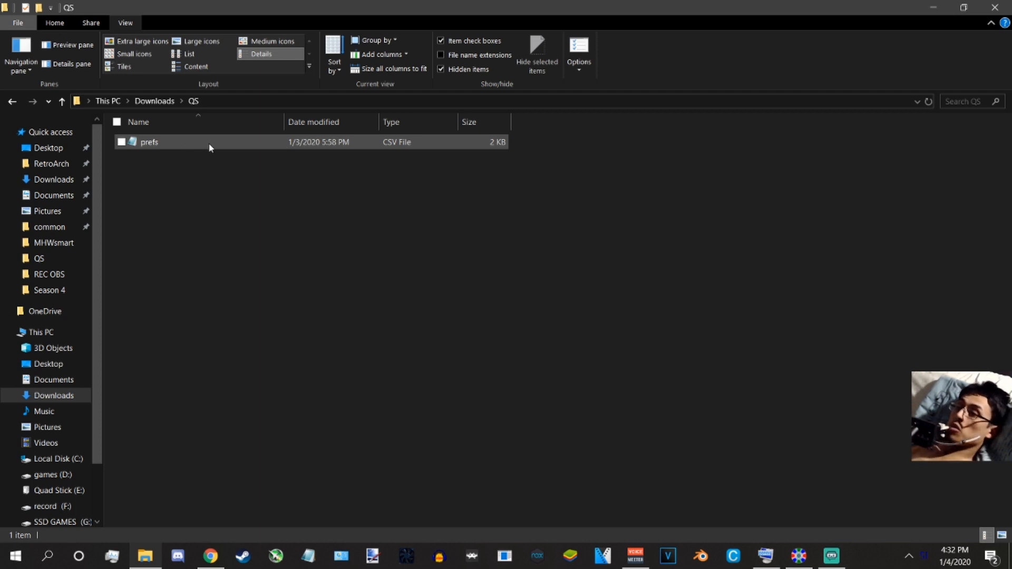
{"action": "left_click", "coordinate": [12, 101]}
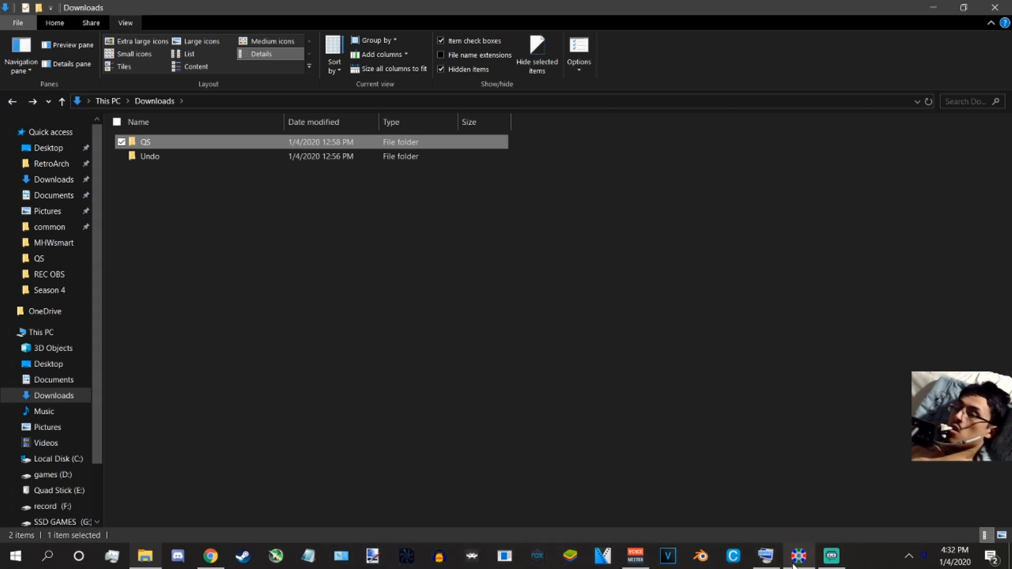
- Switch to QuadStick and view the joystick range-of-motion settings
{"action": "mouse_move", "coordinate": [793, 565]}
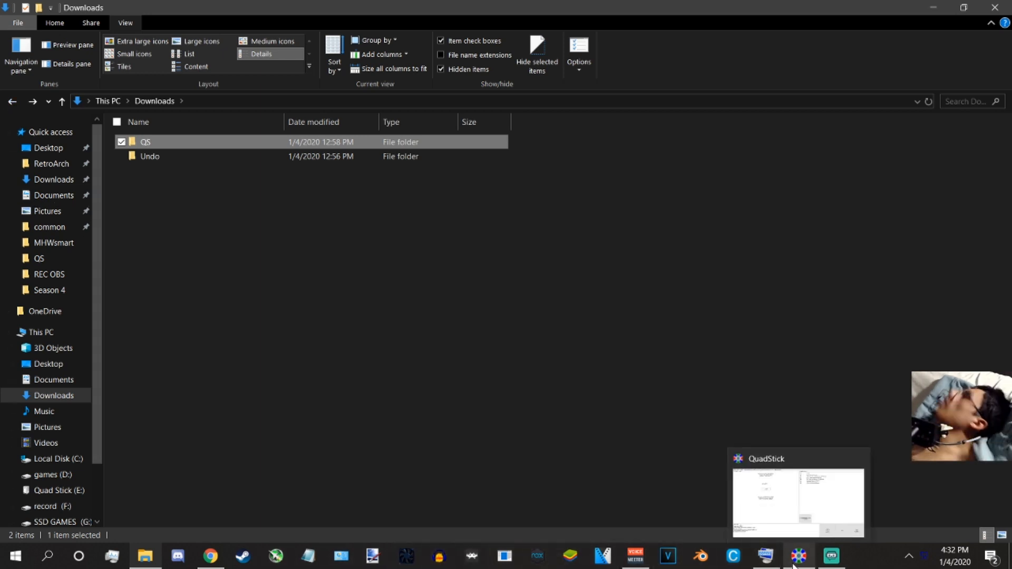
{"action": "left_click", "coordinate": [795, 565]}
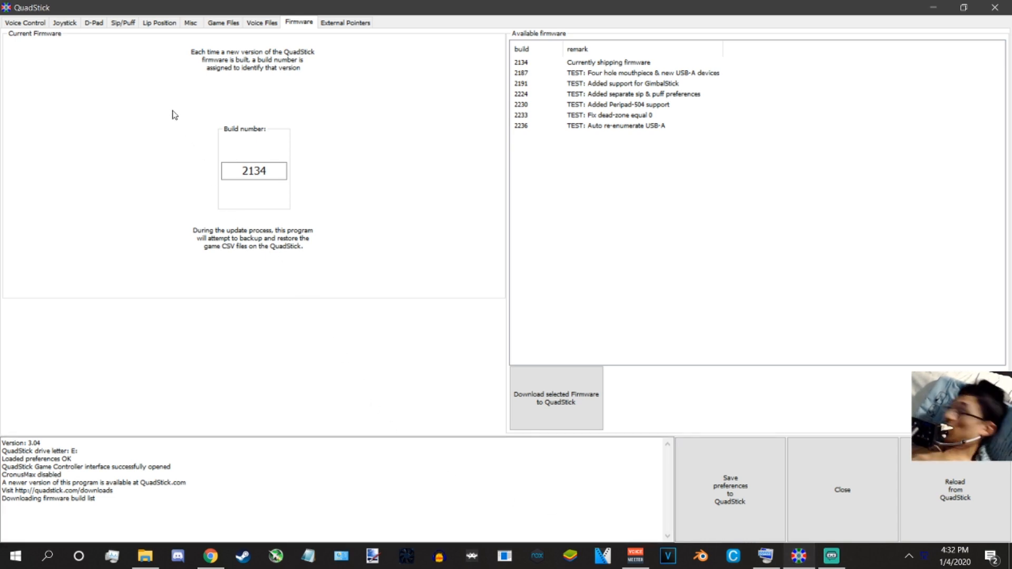
{"action": "left_click", "coordinate": [55, 23]}
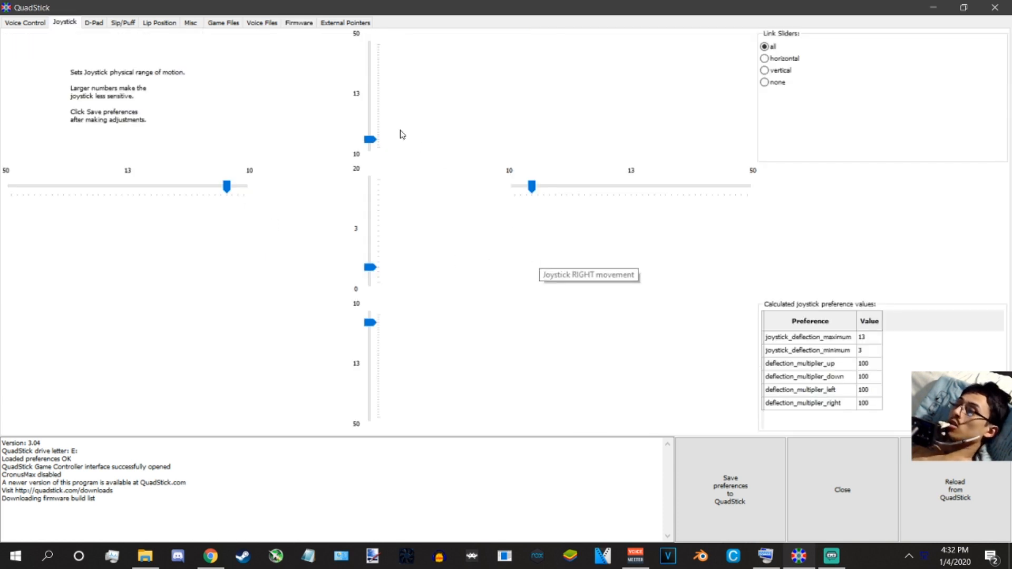
- Open the configuration spreadsheet of the QuadStick Factory profile Default Preferences (prefs.csv) from the game files
{"action": "left_click", "coordinate": [209, 23]}
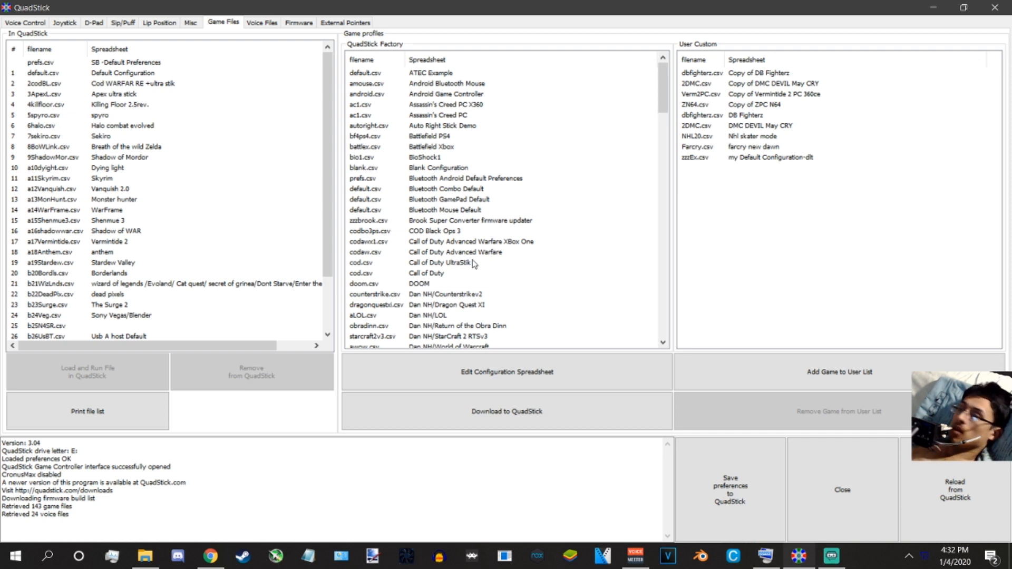
{"action": "left_click", "coordinate": [474, 263]}
{"action": "scroll", "coordinate": [474, 264], "scroll_direction": "down", "scroll_amount": 3}
{"action": "scroll", "coordinate": [473, 263], "scroll_direction": "down", "scroll_amount": 2}
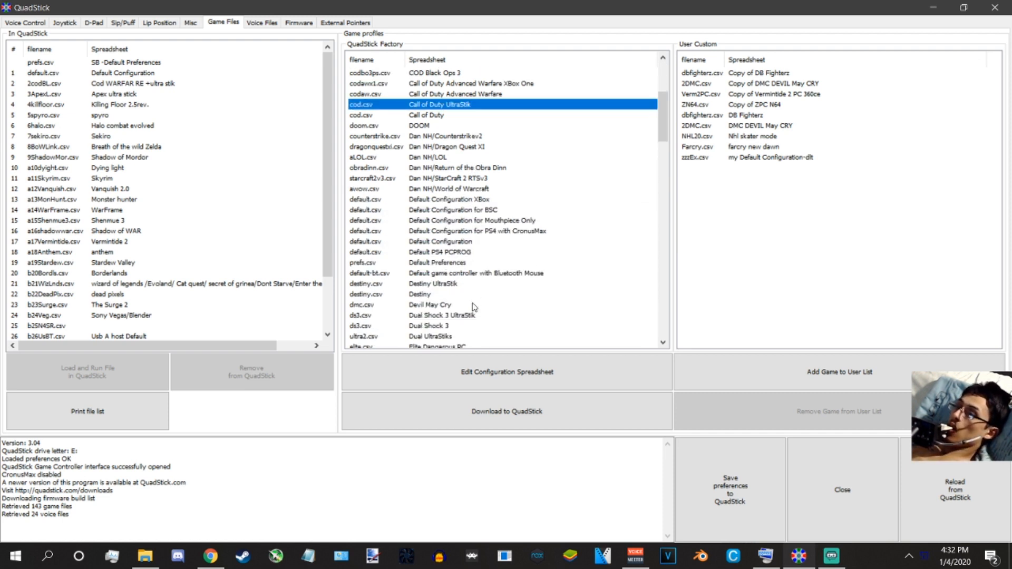
{"action": "scroll", "coordinate": [474, 307], "scroll_direction": "down", "scroll_amount": 4}
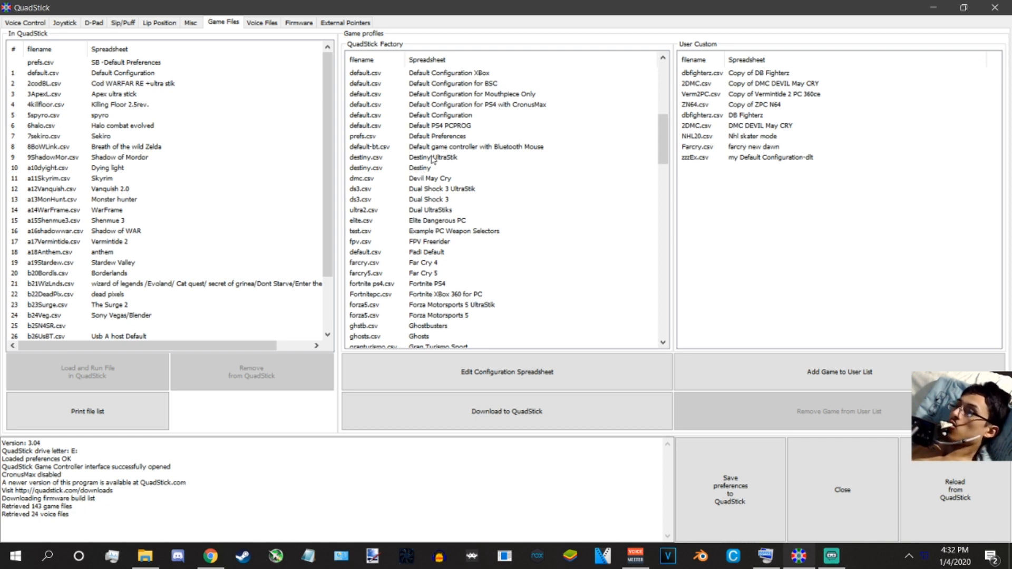
{"action": "left_click", "coordinate": [383, 137]}
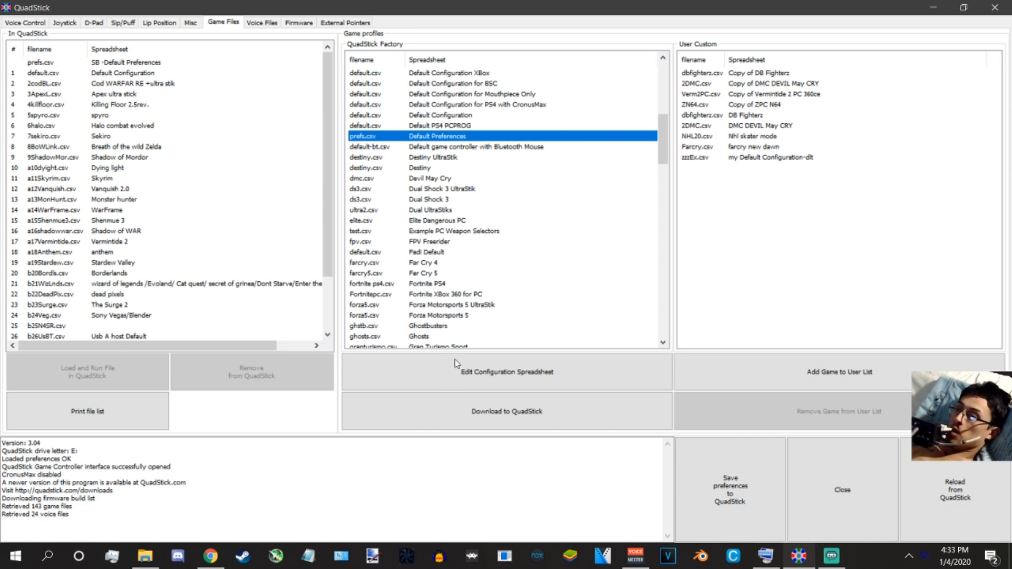
{"action": "left_click", "coordinate": [479, 390]}
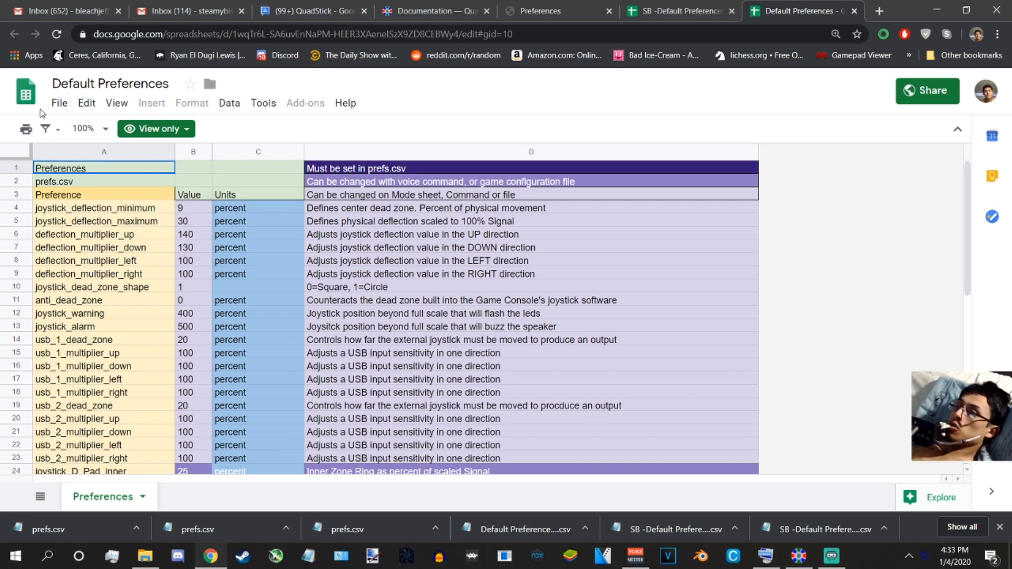
{"action": "left_click", "coordinate": [59, 104]}
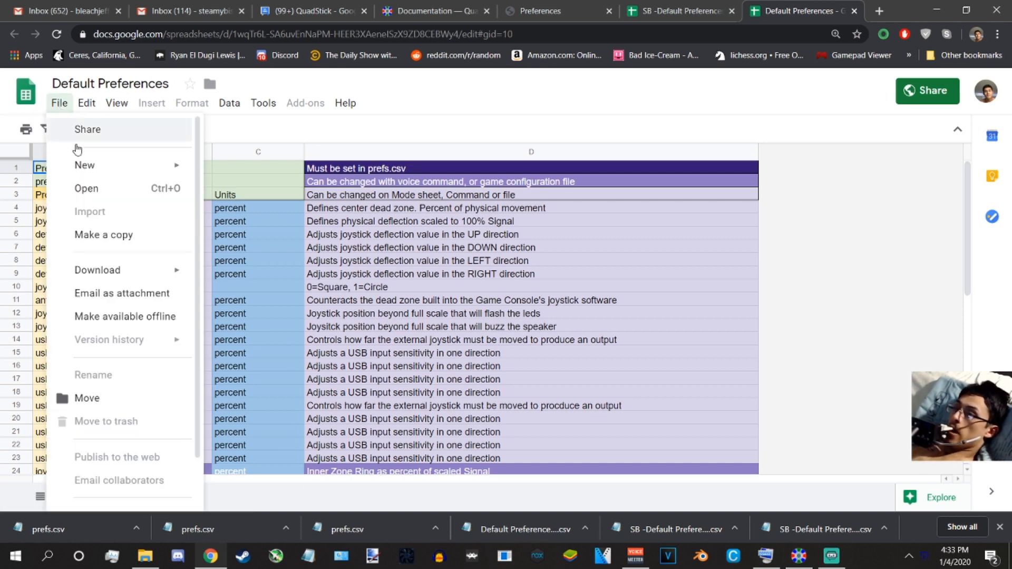
{"action": "left_click", "coordinate": [153, 237]}
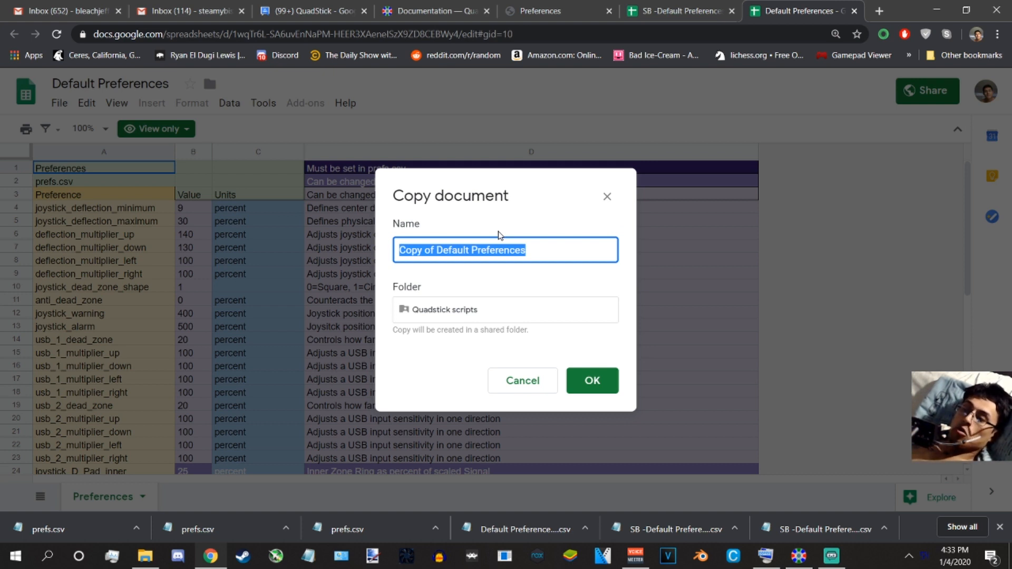
{"action": "left_click", "coordinate": [523, 380]}
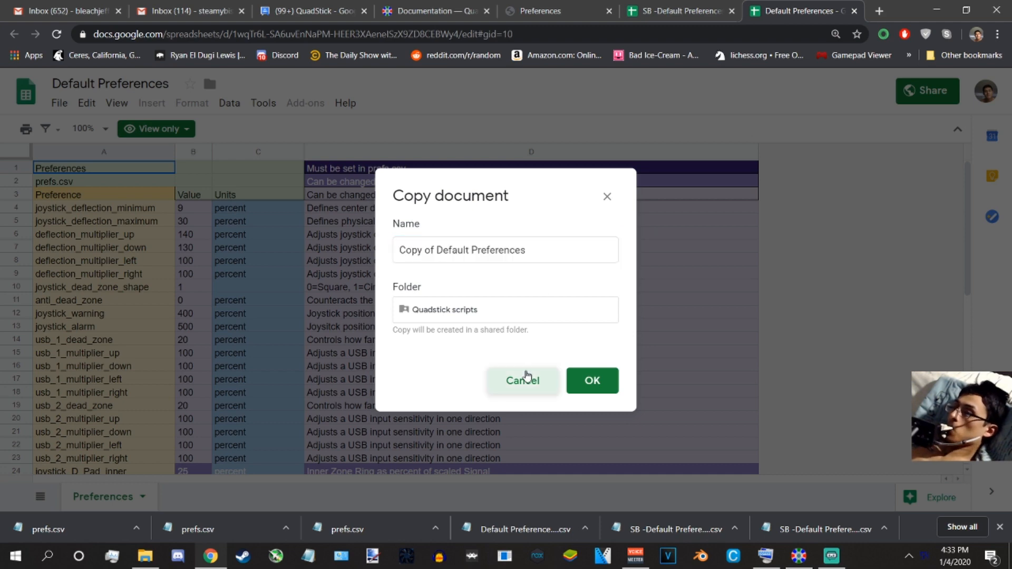
- Close the Default Preferences spreadsheet and look over the SB -Default Preferences sheet up to its first rows
{"action": "left_click", "coordinate": [854, 11]}
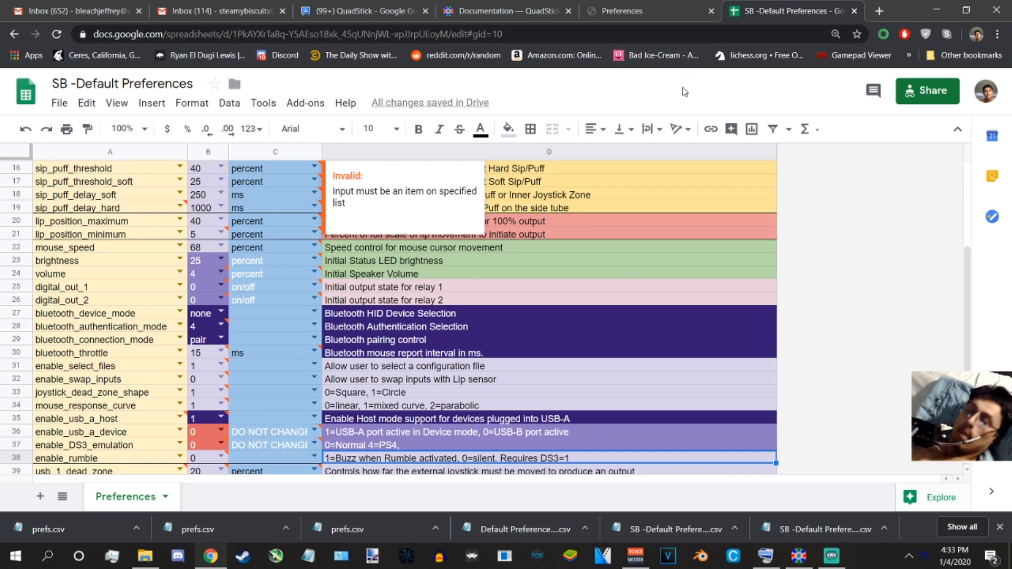
{"action": "left_click", "coordinate": [527, 304]}
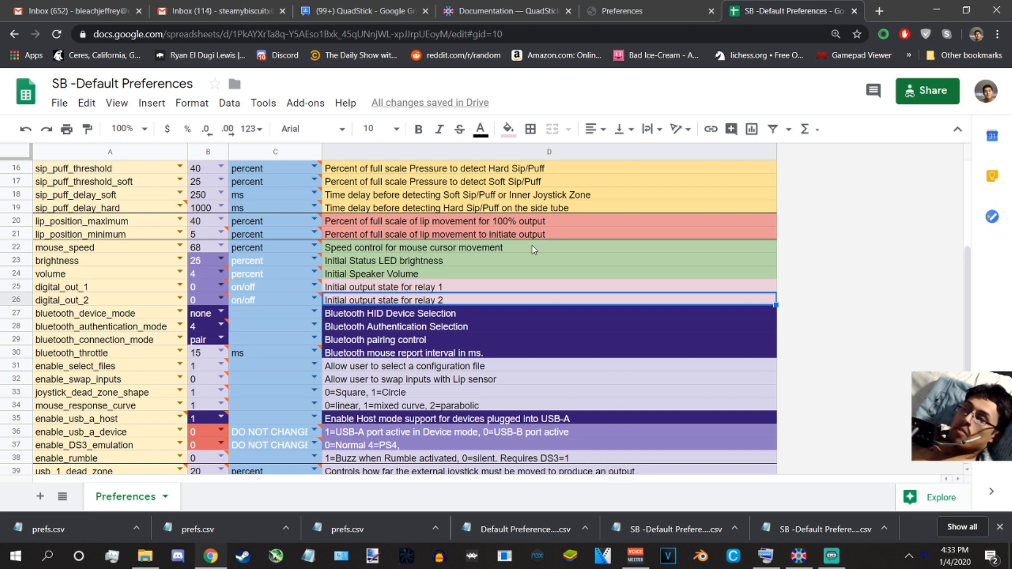
{"action": "scroll", "coordinate": [534, 249], "scroll_direction": "up", "scroll_amount": 3}
{"action": "scroll", "coordinate": [531, 244], "scroll_direction": "up", "scroll_amount": 2}
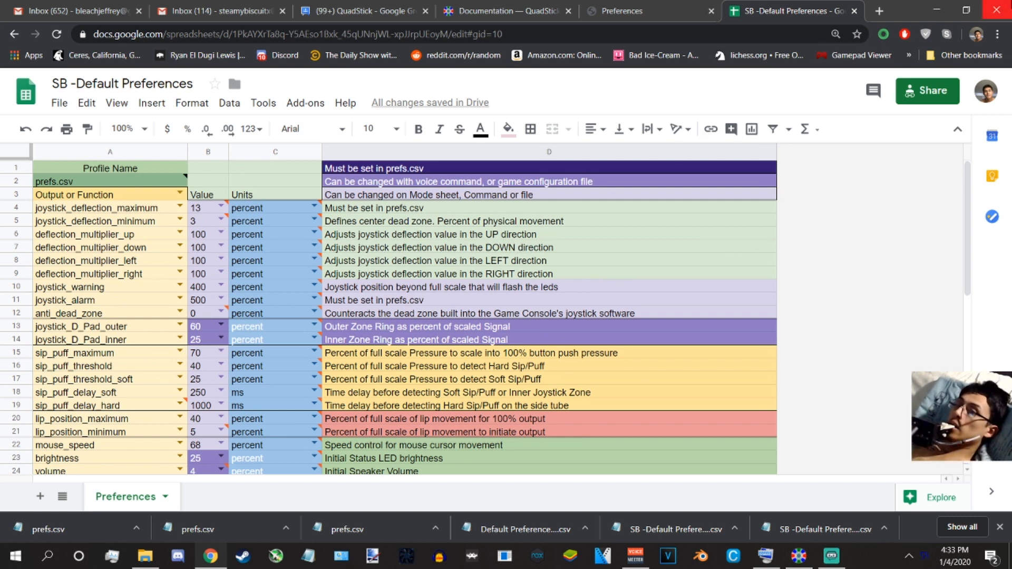
- Reopen the recently closed Default Preferences spreadsheet from the browsing history
{"action": "left_click", "coordinate": [997, 35]}
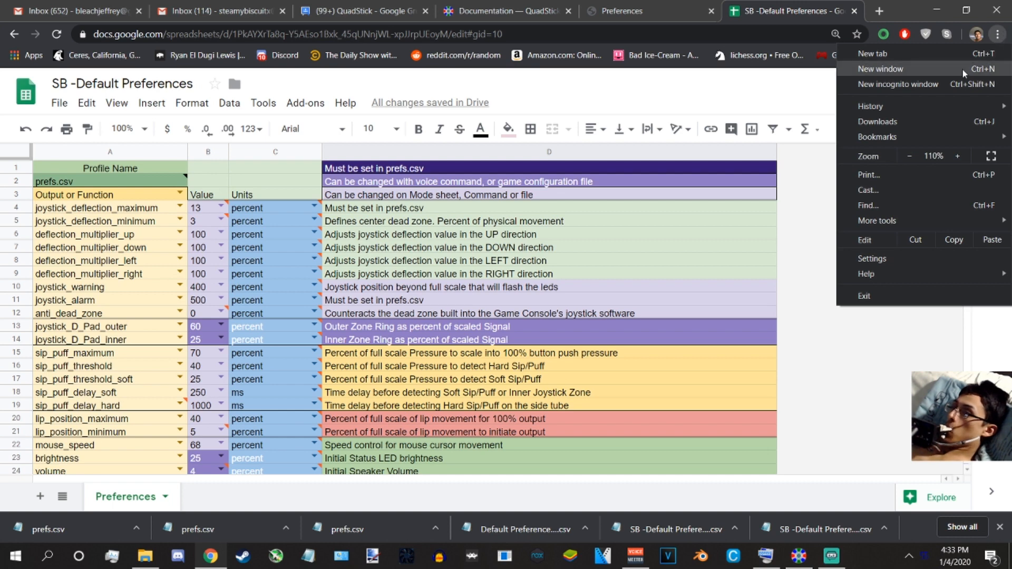
{"action": "mouse_move", "coordinate": [911, 106]}
{"action": "left_click", "coordinate": [680, 147]}
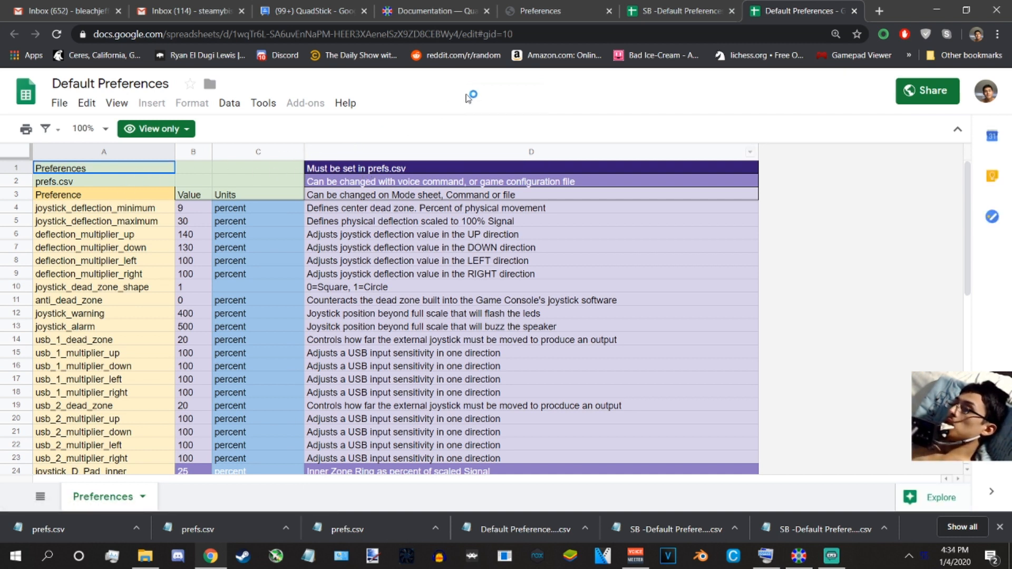
- Return to the SB -Default Preferences spreadsheet and inspect the Profile Name and Output or Function header cells
{"action": "left_click", "coordinate": [663, 8]}
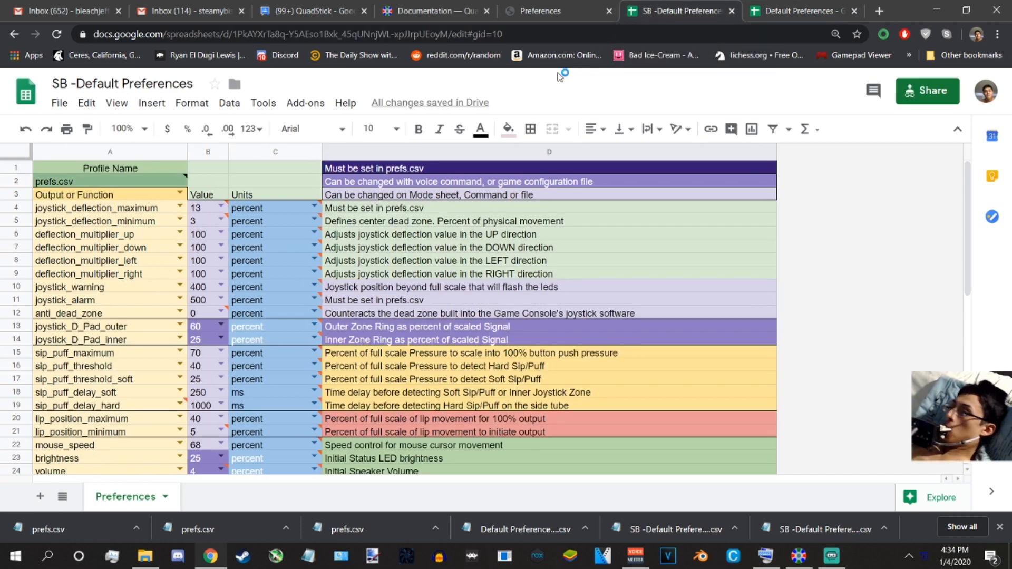
{"action": "left_click", "coordinate": [86, 171]}
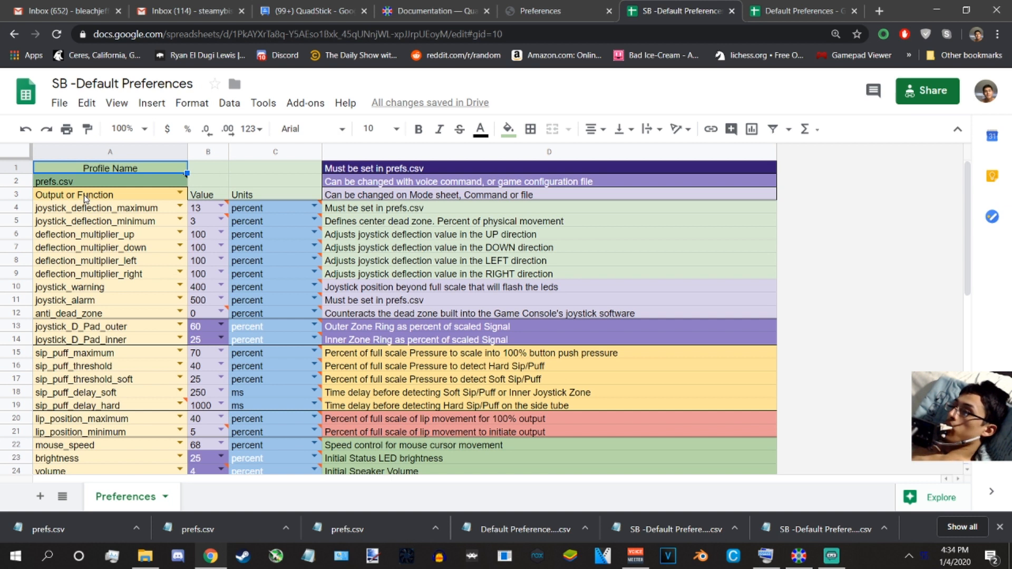
{"action": "left_click", "coordinate": [118, 198]}
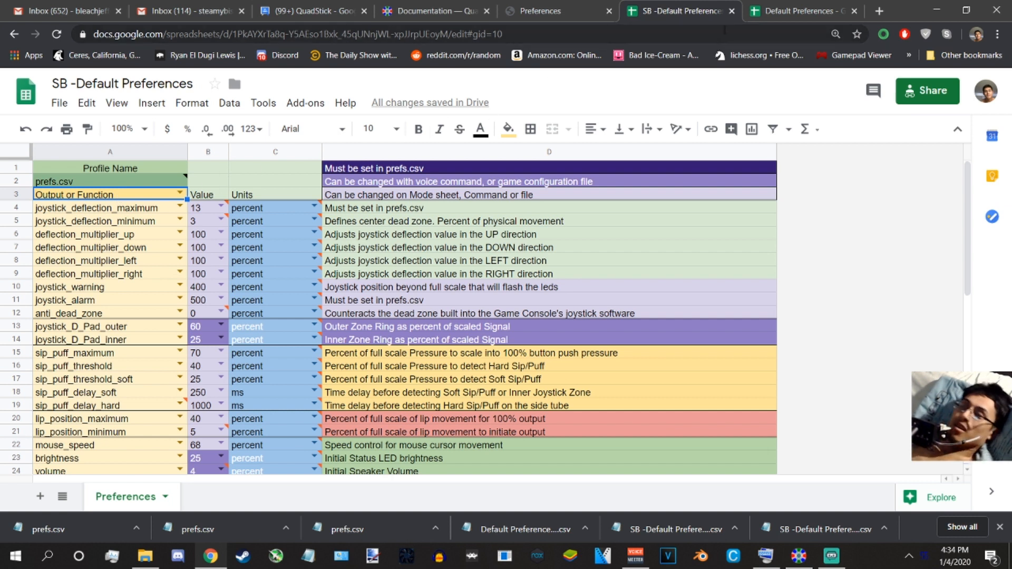
- Open the add-on marketplace from the spreadsheet and search it for Quadstick using the on-screen keyboard, closing the keyboard once done
{"action": "left_click", "coordinate": [305, 103]}
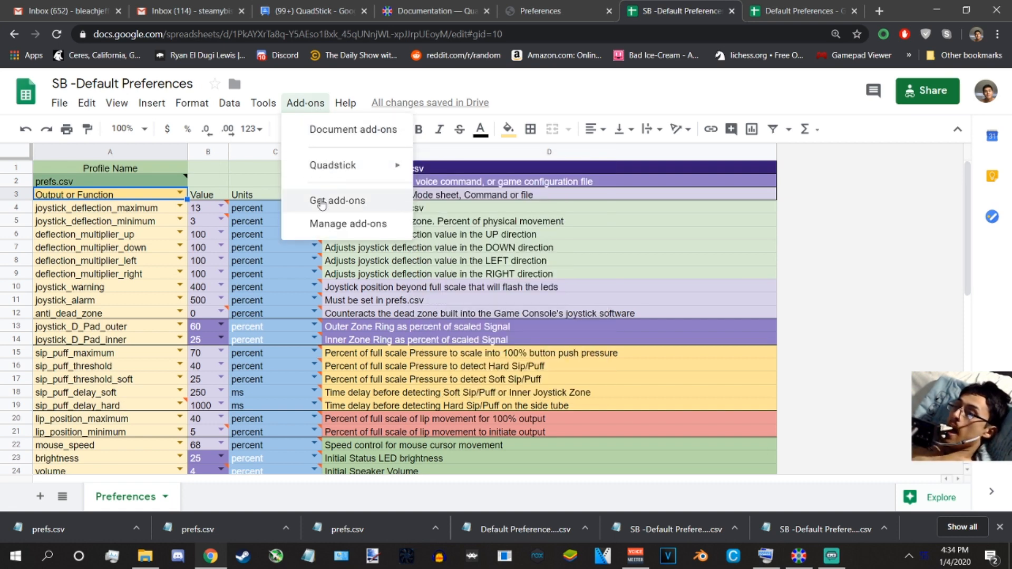
{"action": "left_click", "coordinate": [322, 201]}
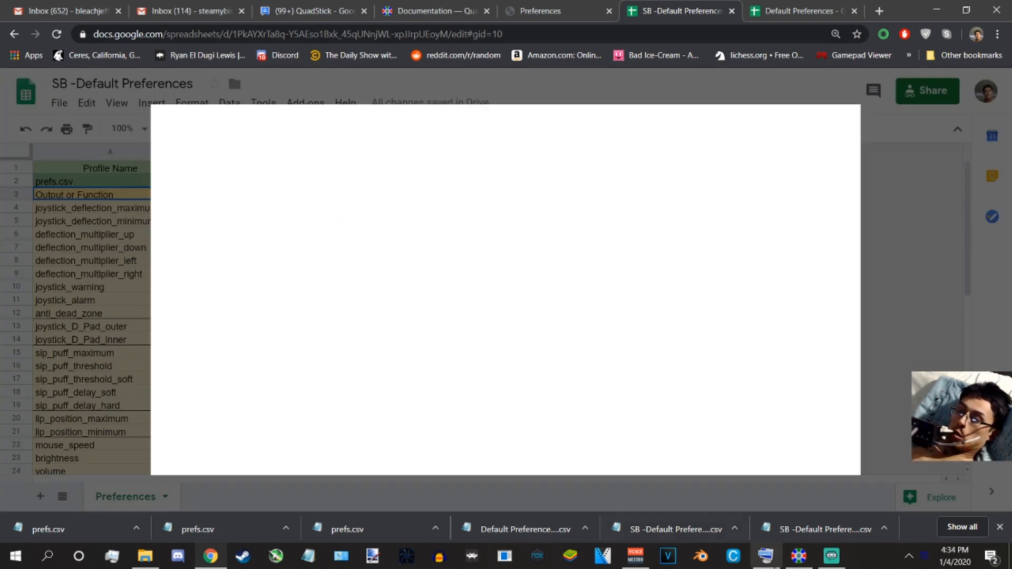
{"action": "left_click", "coordinate": [765, 555]}
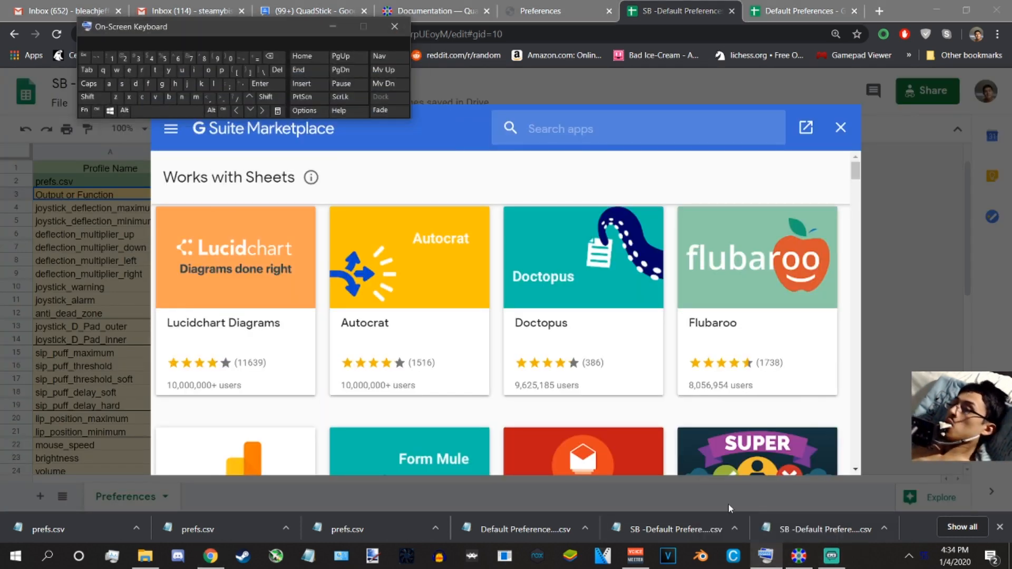
{"action": "left_click", "coordinate": [558, 135]}
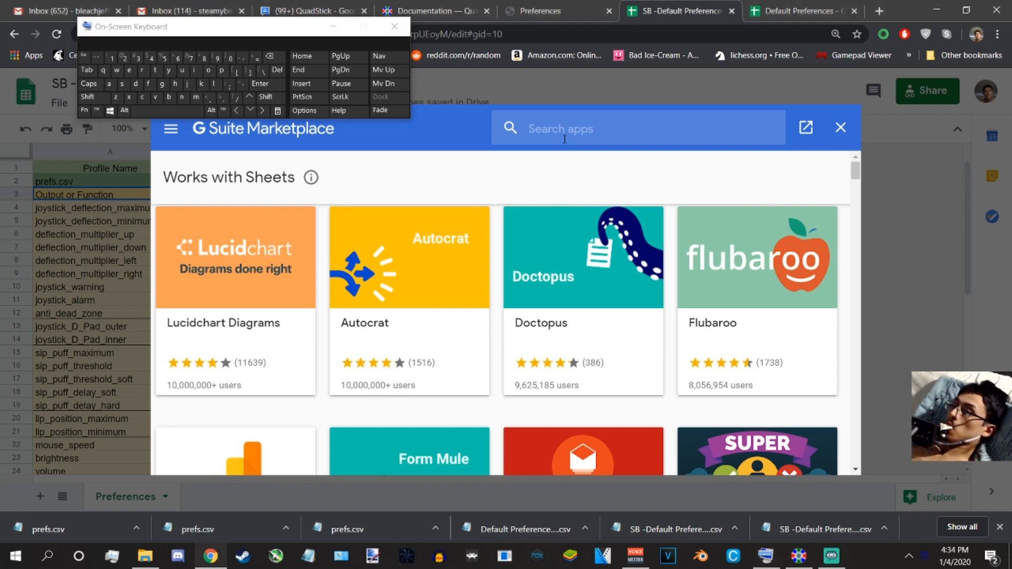
{"action": "left_click", "coordinate": [537, 130]}
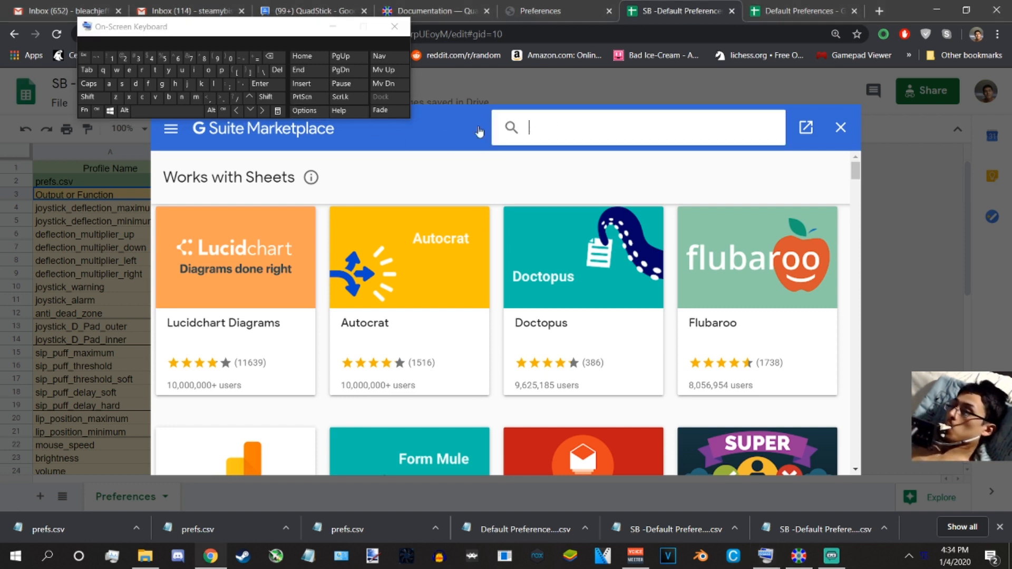
{"action": "left_click", "coordinate": [103, 70]}
{"action": "left_click", "coordinate": [182, 70]}
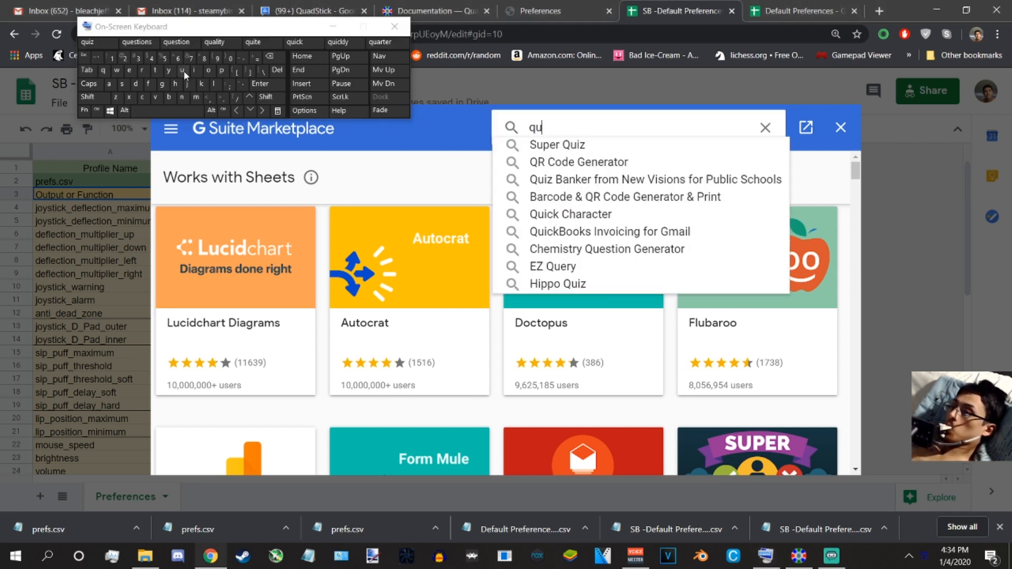
{"action": "left_click", "coordinate": [109, 83]}
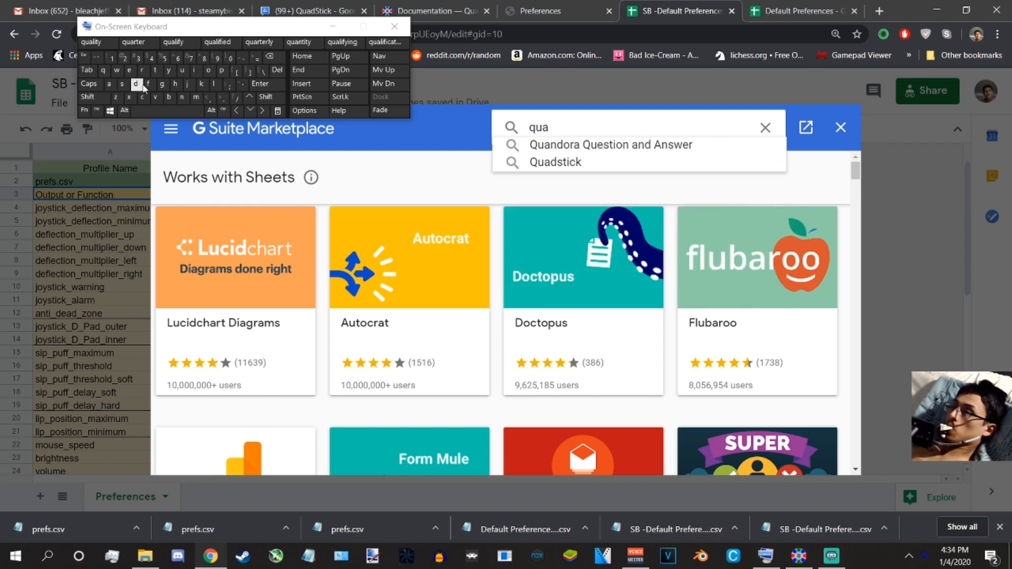
{"action": "left_click", "coordinate": [248, 111]}
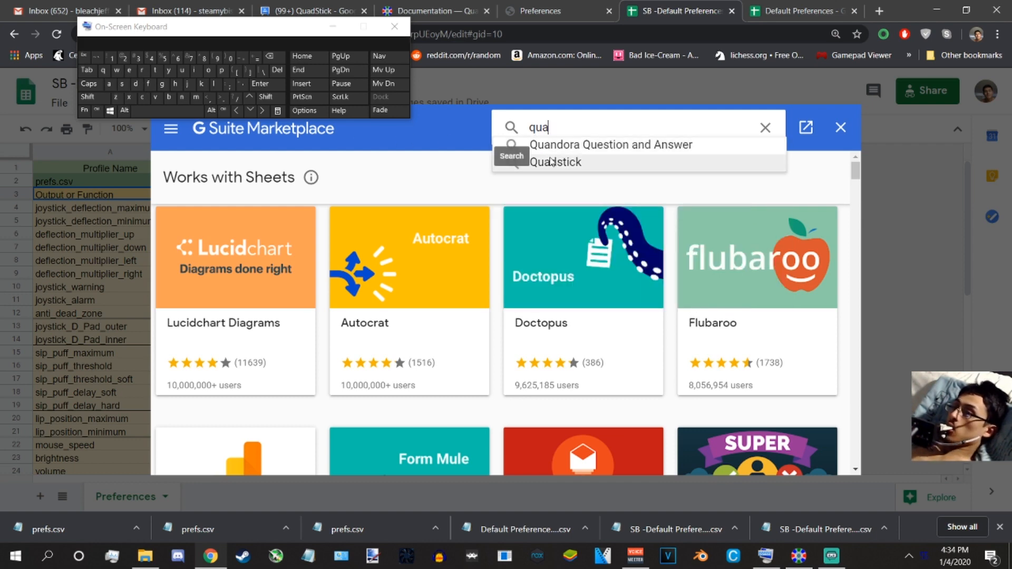
{"action": "left_click", "coordinate": [551, 162]}
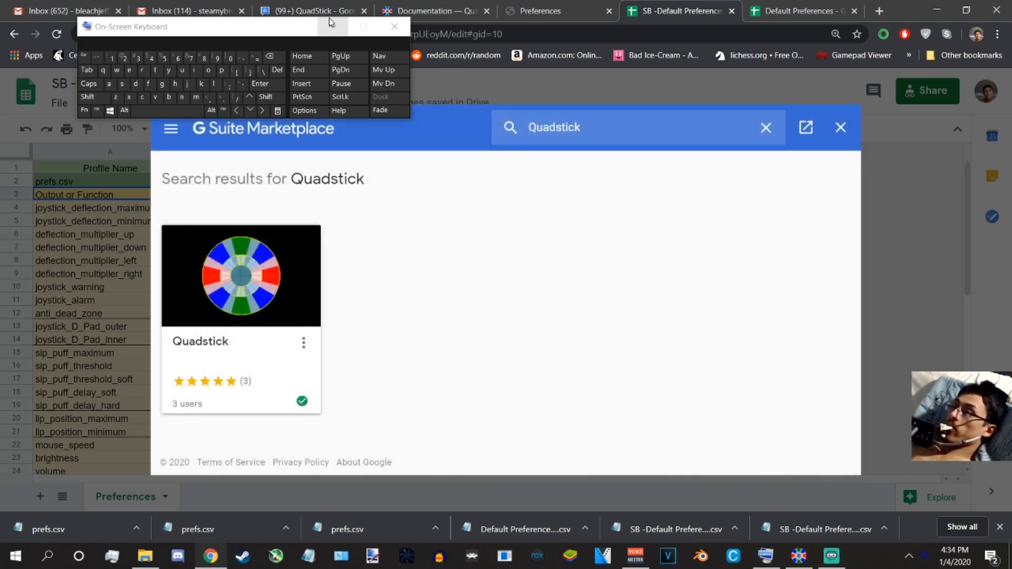
{"action": "left_click", "coordinate": [330, 23]}
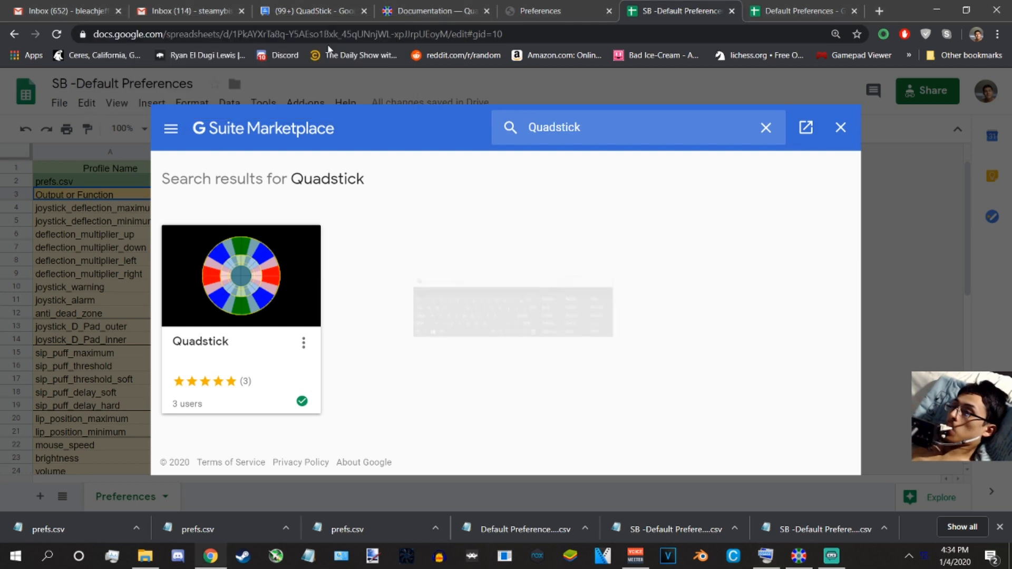
- View the Quadstick add-on's marketplace listing, and return to the SB -Default Preferences spreadsheet and reload it
{"action": "left_click", "coordinate": [310, 262]}
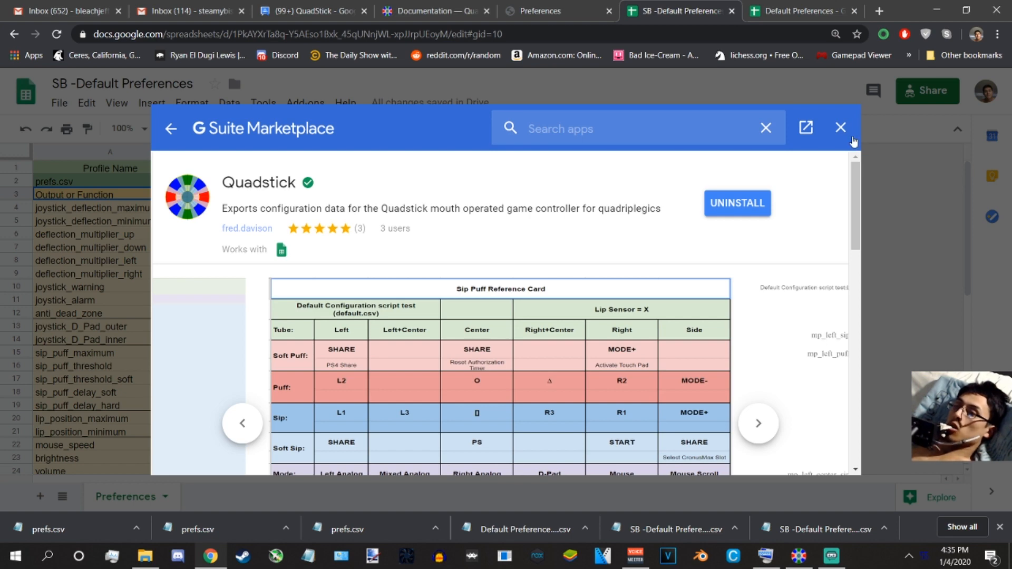
{"action": "left_click", "coordinate": [841, 127]}
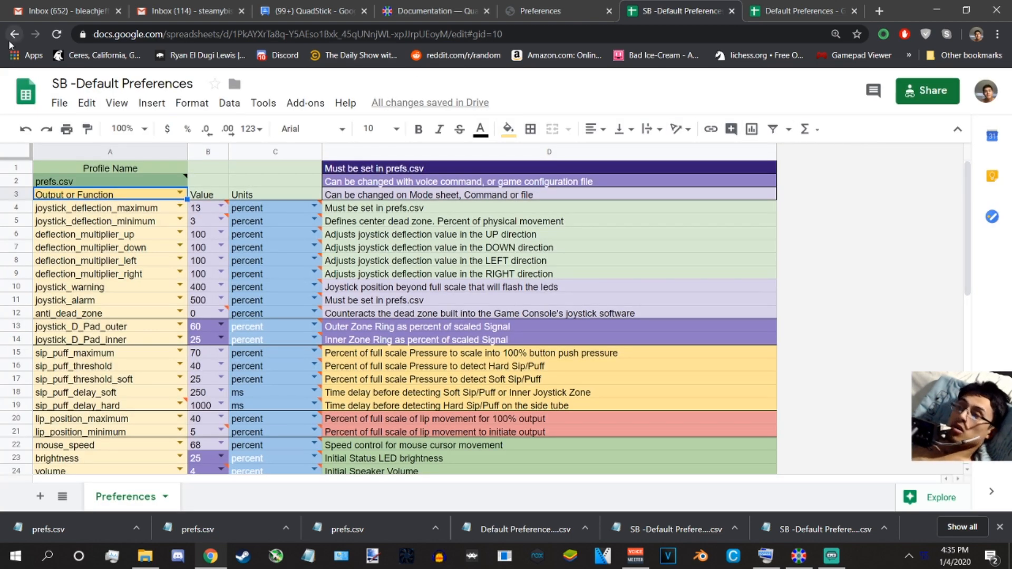
{"action": "left_click", "coordinate": [57, 35]}
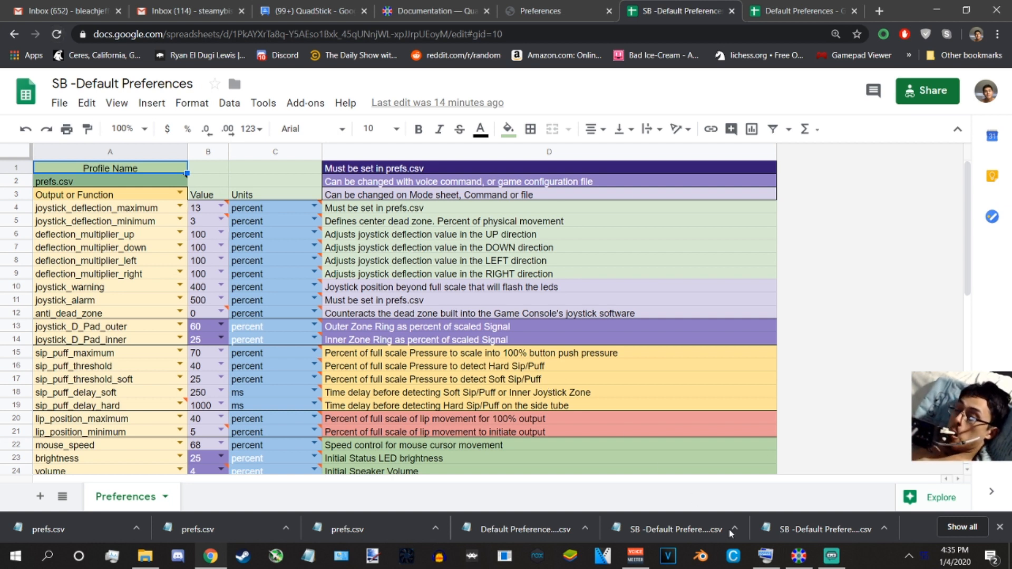
- Switch to the QuadStick program and examine the joystick range sliders and calculated joystick preference values
{"action": "left_click", "coordinate": [803, 566]}
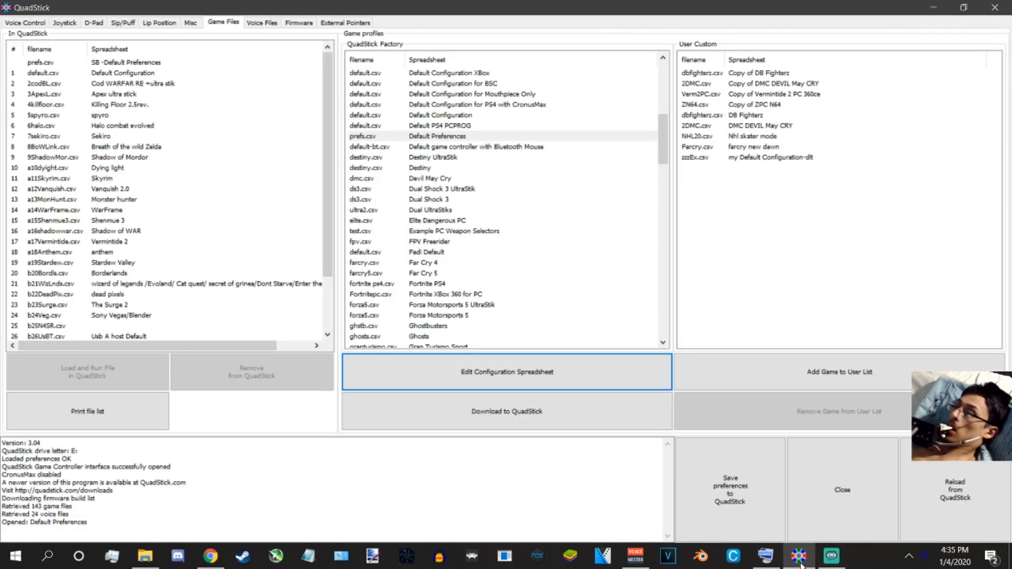
{"action": "left_click", "coordinate": [69, 25]}
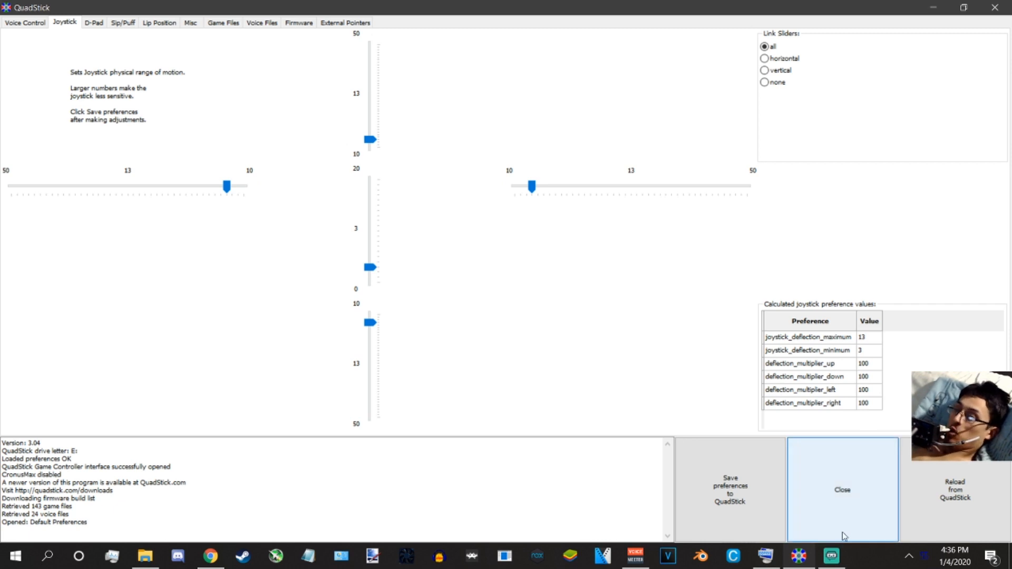
{"action": "mouse_move", "coordinate": [803, 567]}
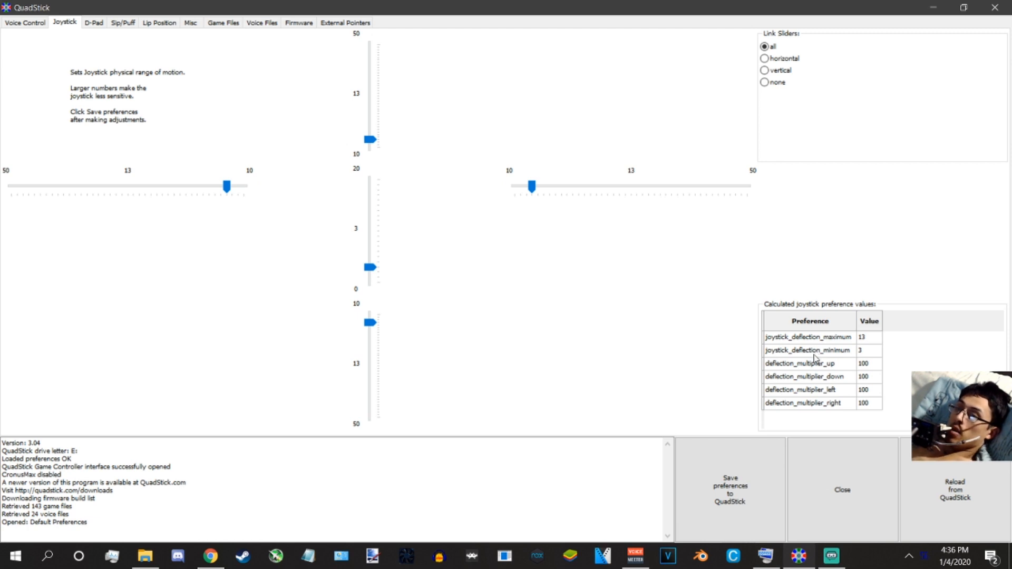
- Return to the spreadsheet and inspect the joystick_deflection_maximum and joystick_deflection_minimum rows and the neighbouring descriptions
{"action": "left_click", "coordinate": [799, 556]}
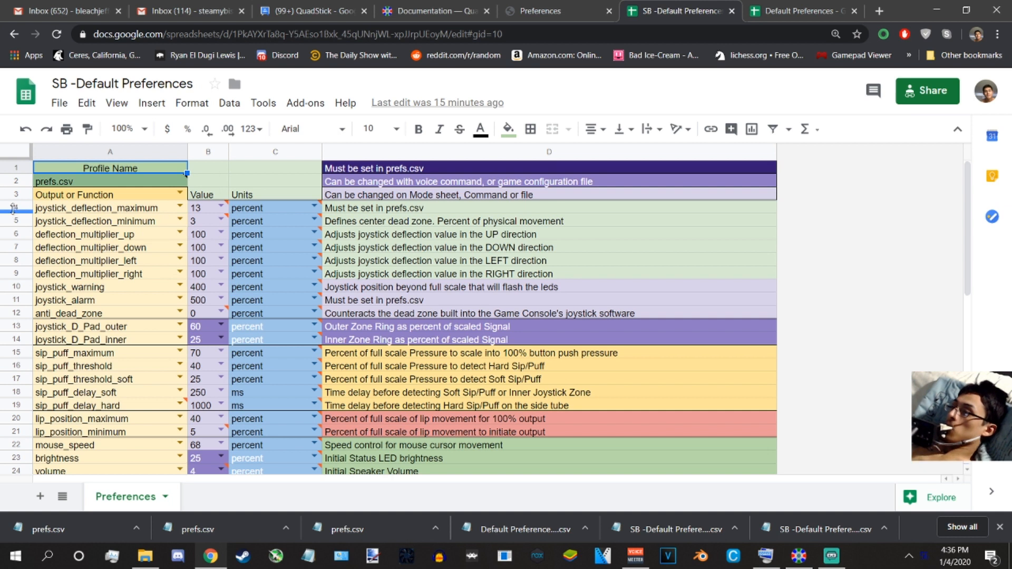
{"action": "left_click_drag", "start_coordinate": [19, 211], "coordinate": [19, 221]}
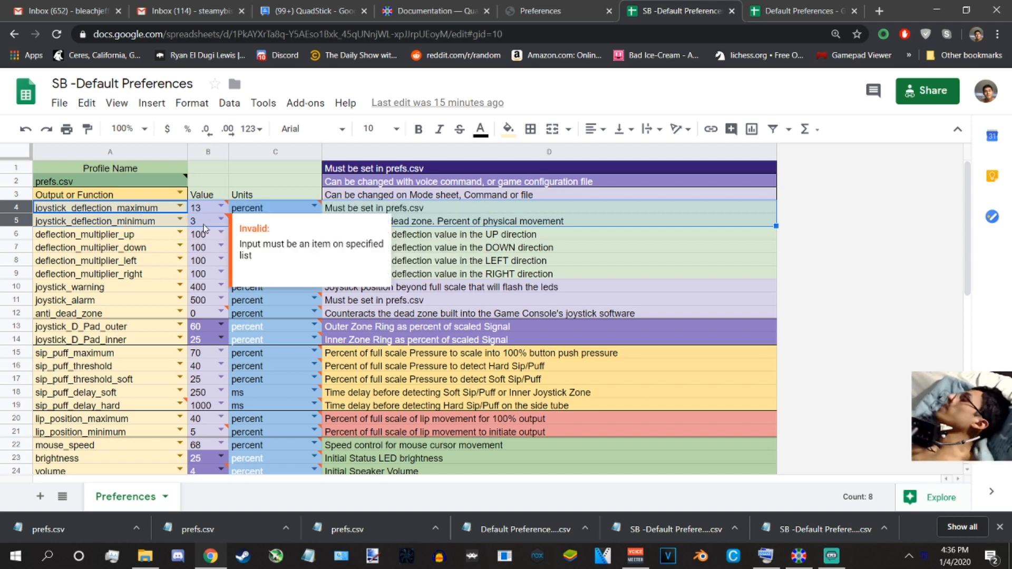
{"action": "left_click", "coordinate": [419, 227]}
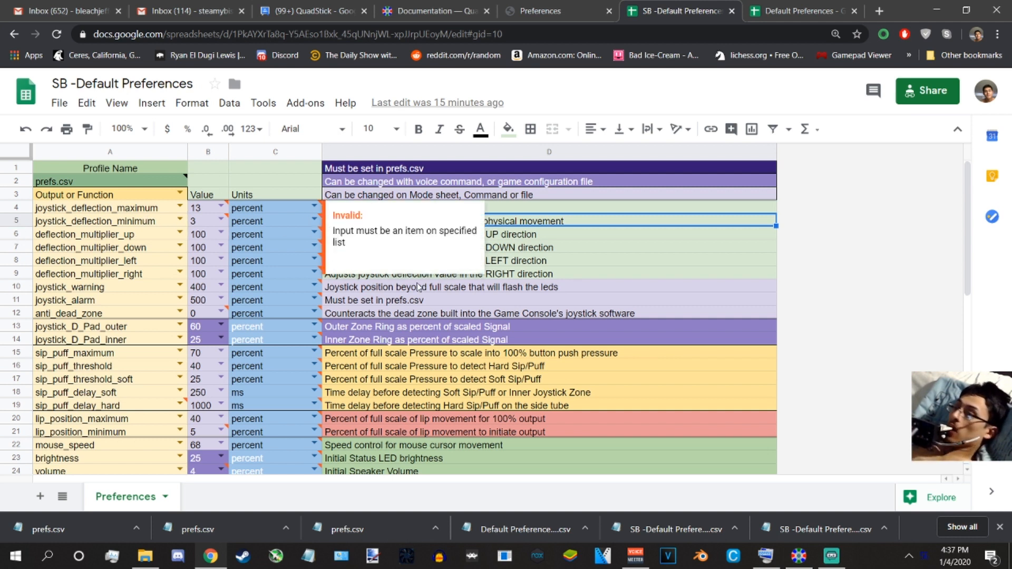
{"action": "left_click", "coordinate": [515, 251]}
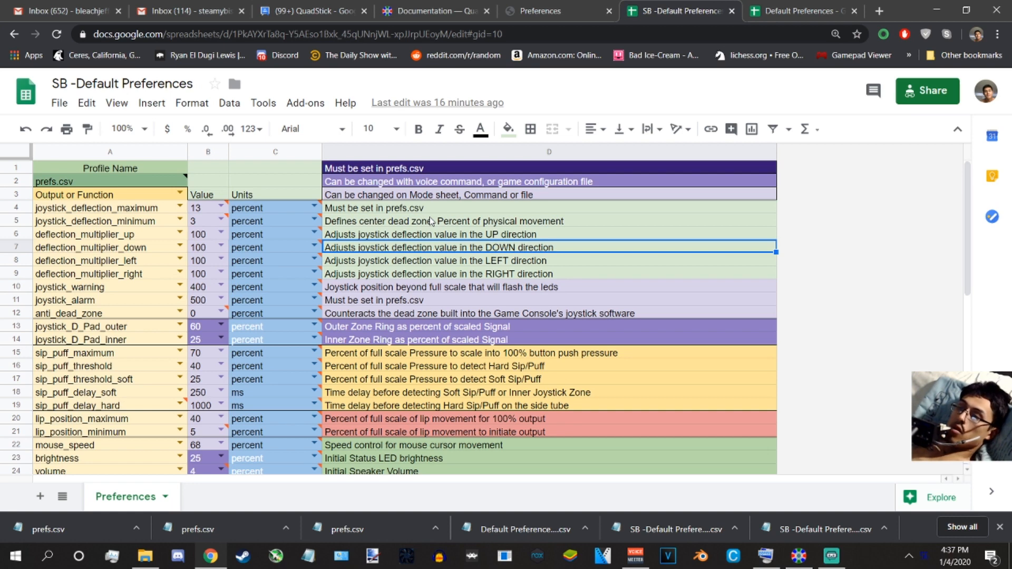
- Compare the QuadStick joystick settings with the spreadsheet's four deflection_multiplier rows, and inspect the joystick_warning, joystick_alarm and anti_dead_zone rows
{"action": "left_click", "coordinate": [788, 562]}
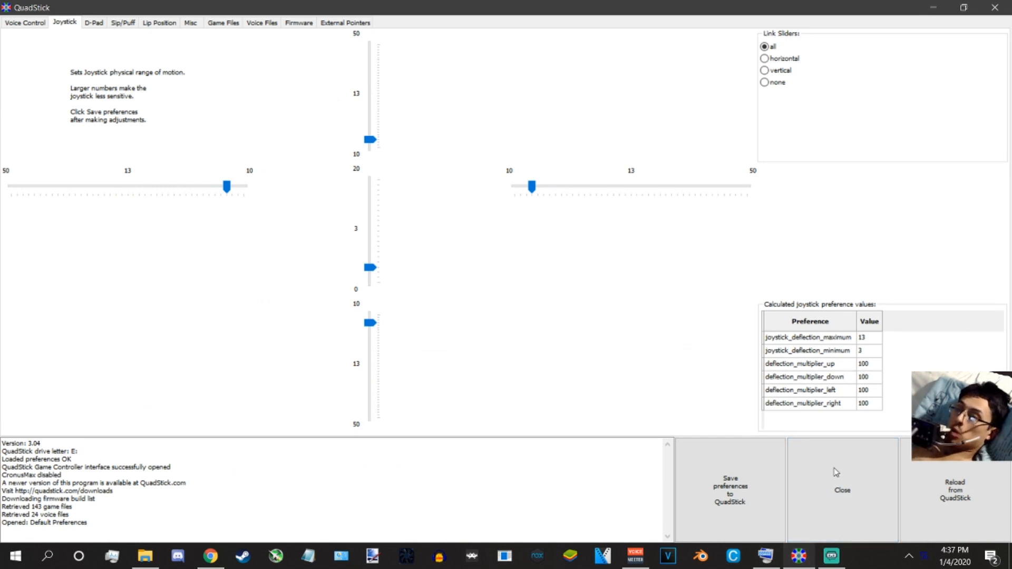
{"action": "left_click", "coordinate": [792, 561]}
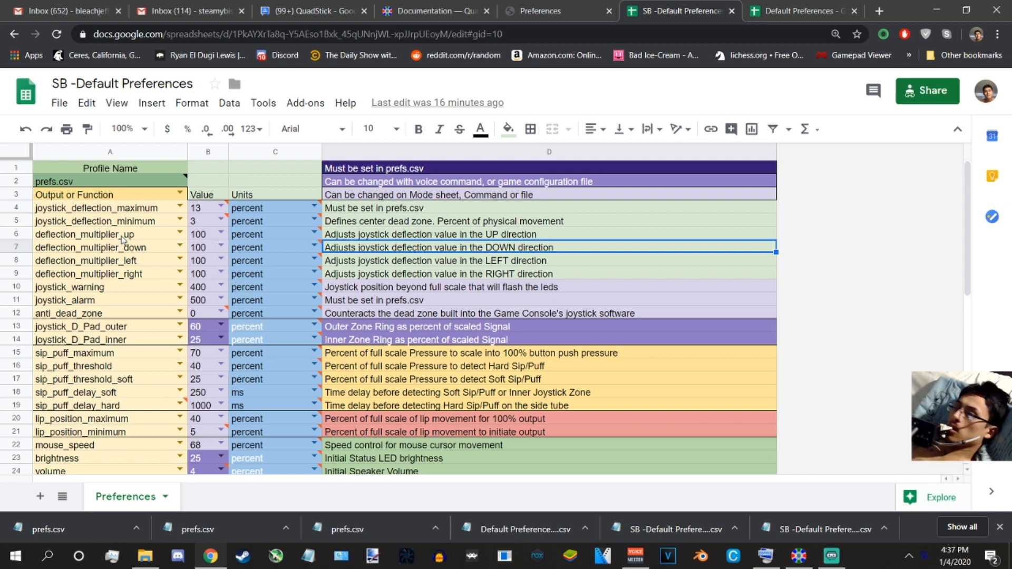
{"action": "left_click_drag", "start_coordinate": [122, 240], "coordinate": [222, 280]}
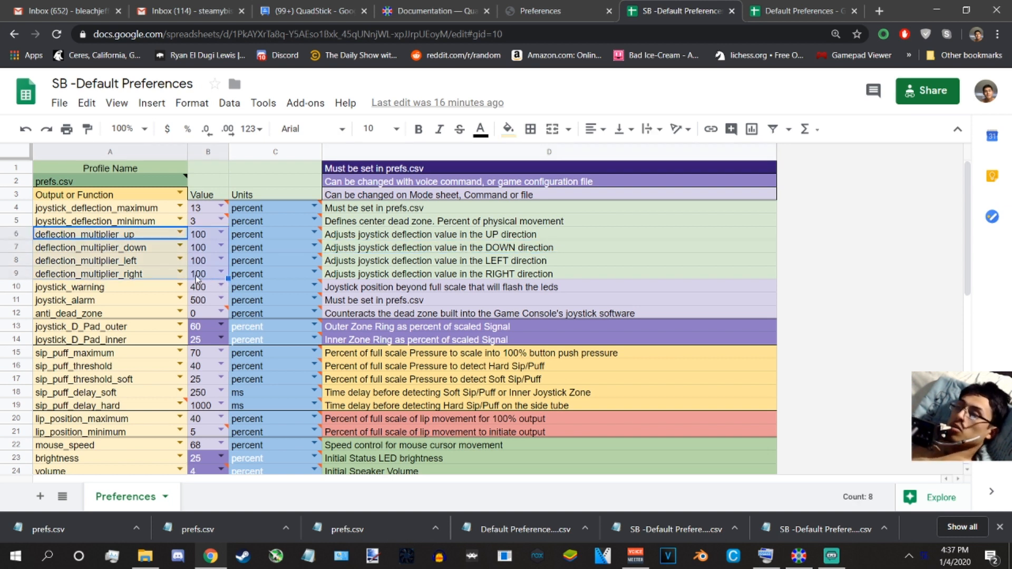
{"action": "left_click", "coordinate": [424, 275]}
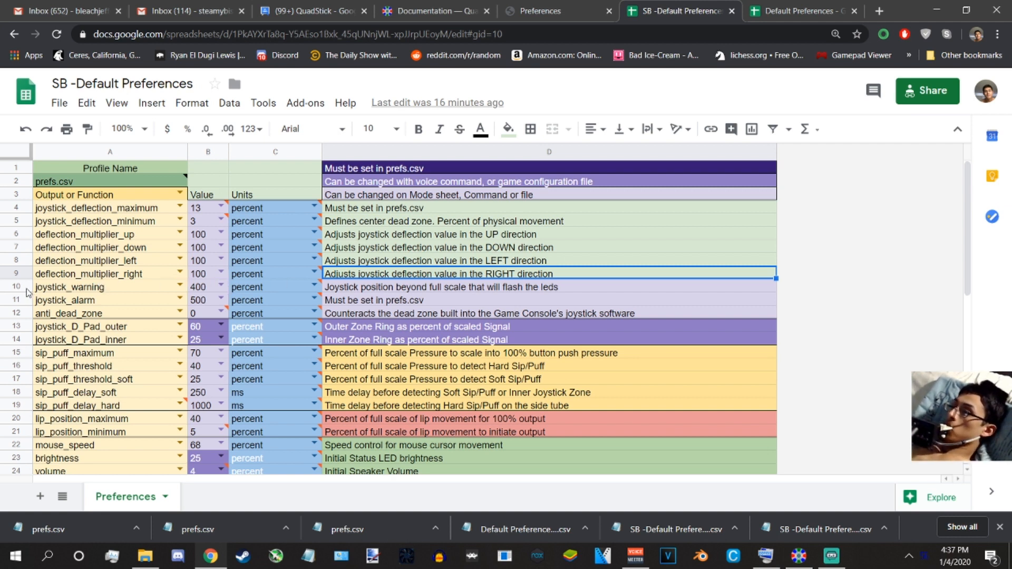
{"action": "left_click_drag", "start_coordinate": [28, 293], "coordinate": [21, 315]}
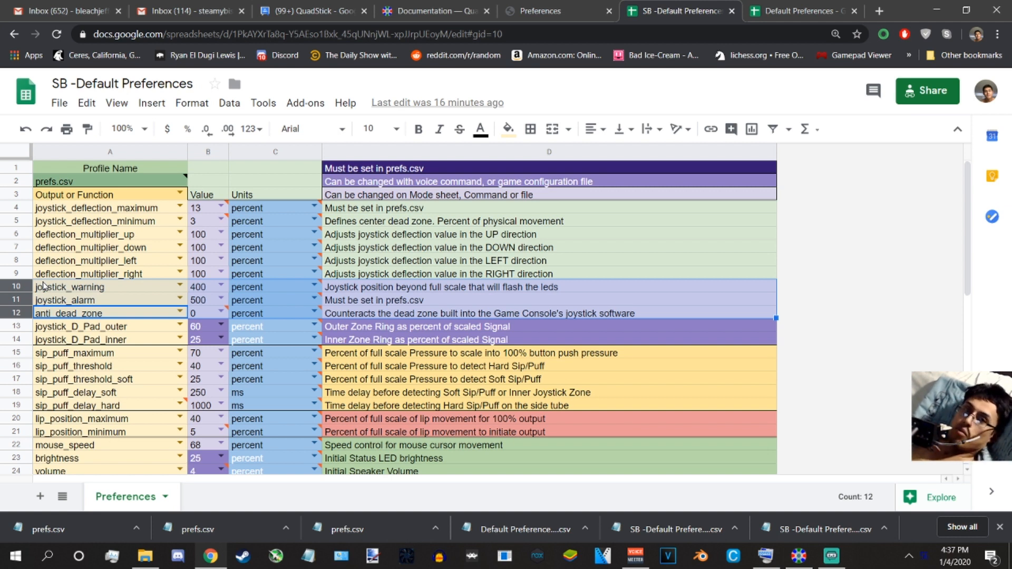
{"action": "left_click", "coordinate": [408, 301]}
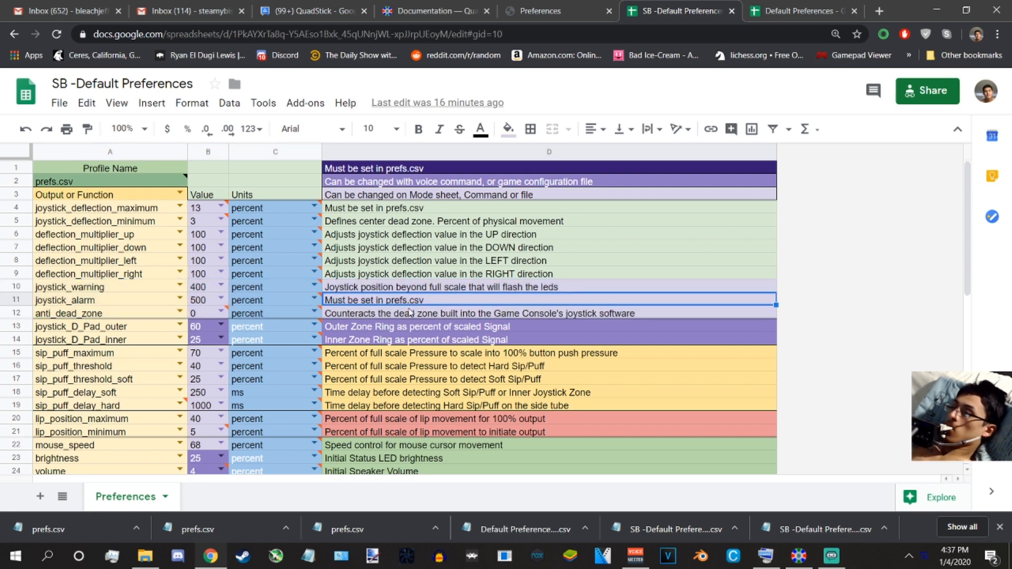
- Examine the D-Pad outer and inner ring settings in the QuadStick program and compare them with the spreadsheet's joystick_D_Pad rows
{"action": "left_click", "coordinate": [802, 559]}
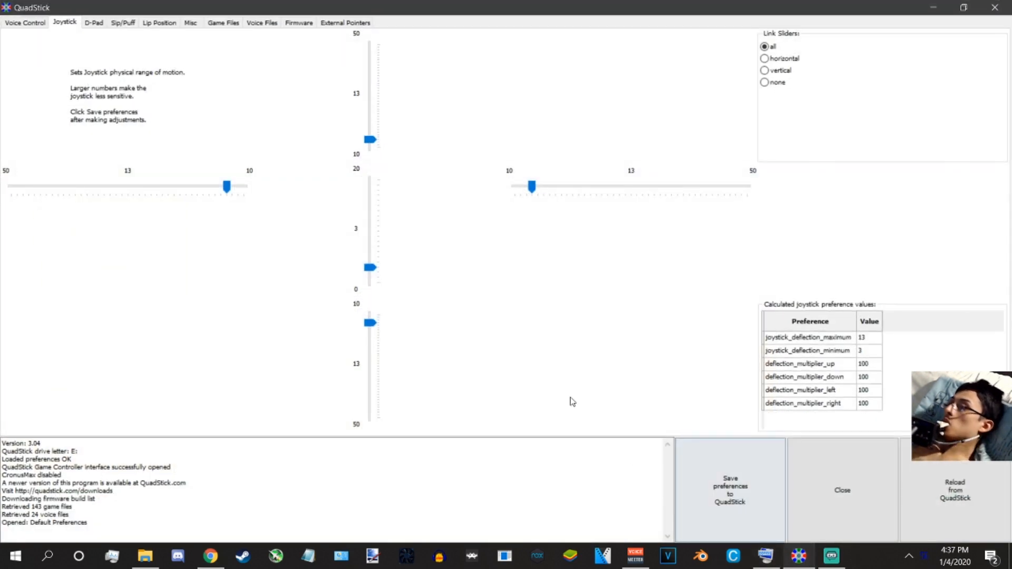
{"action": "left_click", "coordinate": [93, 24]}
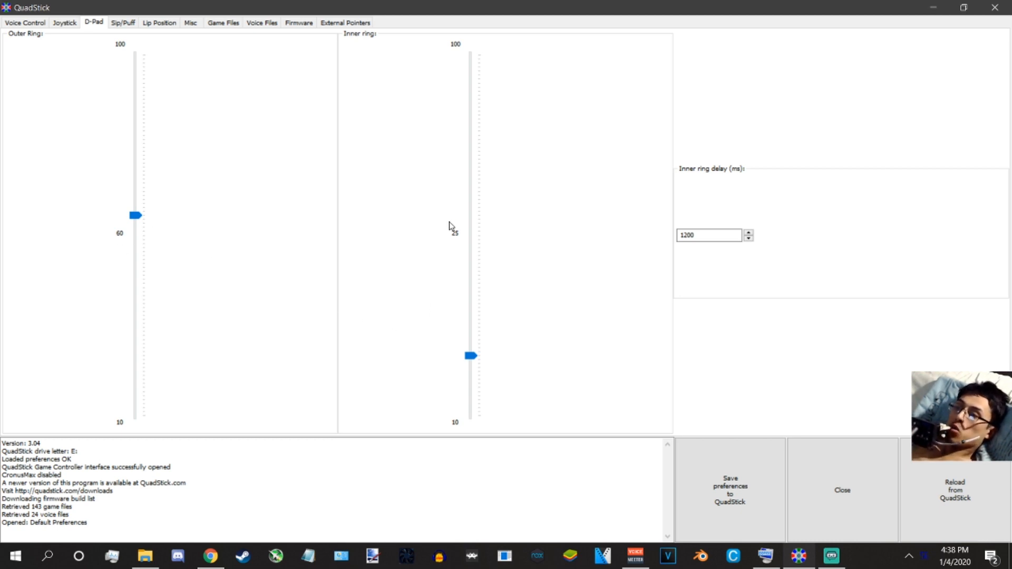
{"action": "left_click", "coordinate": [796, 558]}
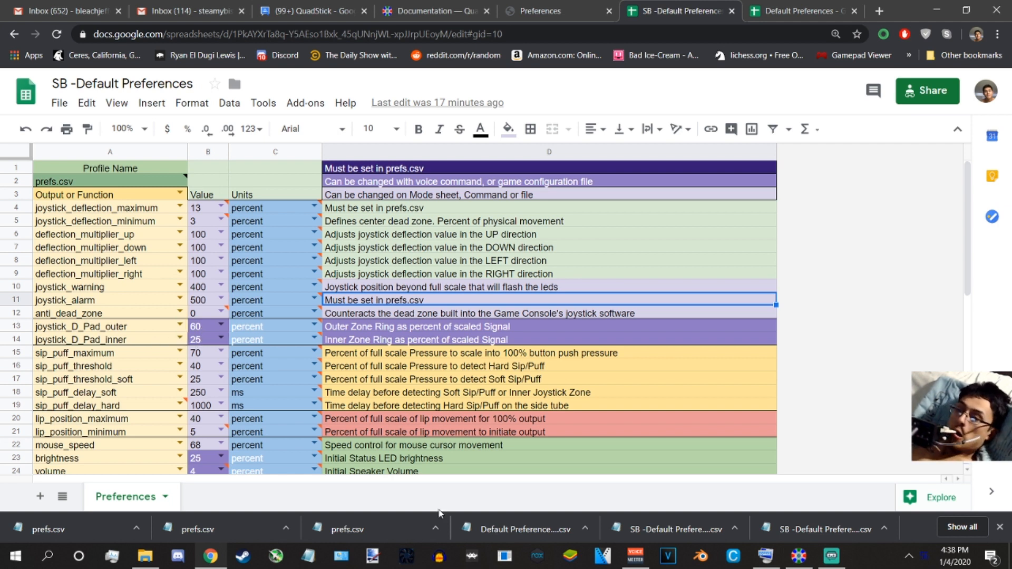
{"action": "left_click", "coordinate": [796, 564]}
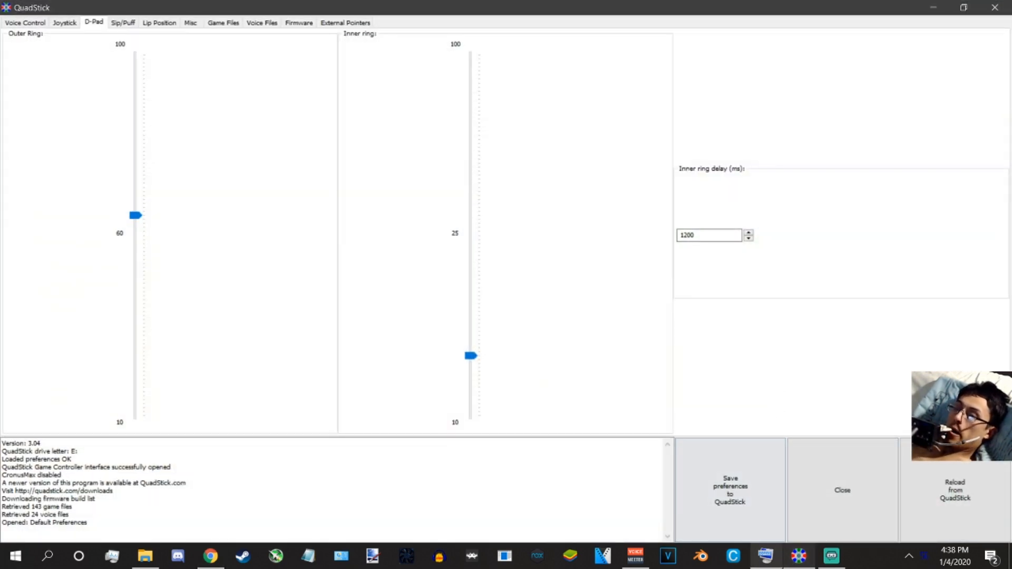
{"action": "left_click", "coordinate": [796, 564]}
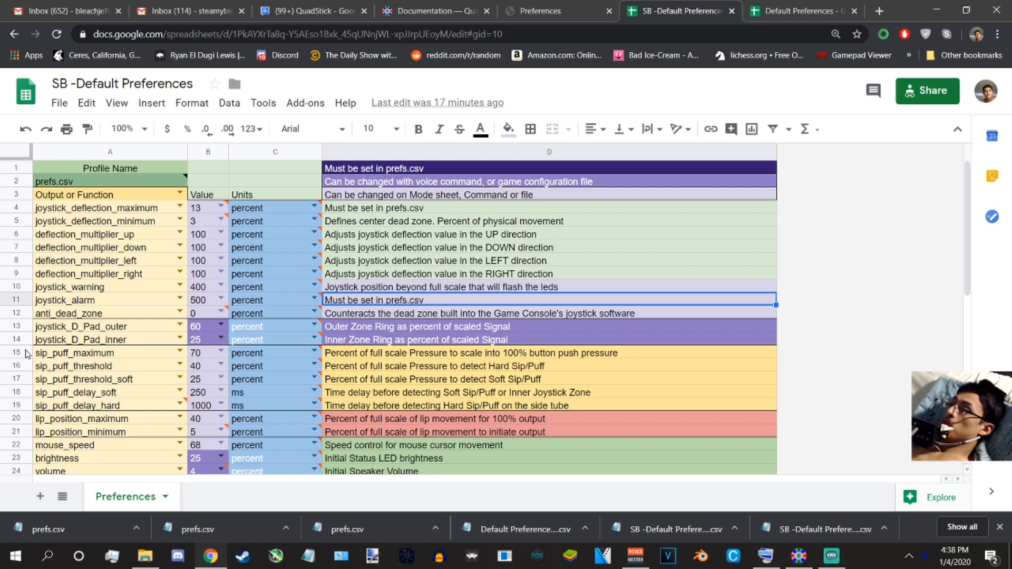
- Highlight the five sip_puff rows in the spreadsheet and compare them with the QuadStick program's Sip/Puff pressure and delay settings
{"action": "left_click_drag", "start_coordinate": [26, 354], "coordinate": [23, 402]}
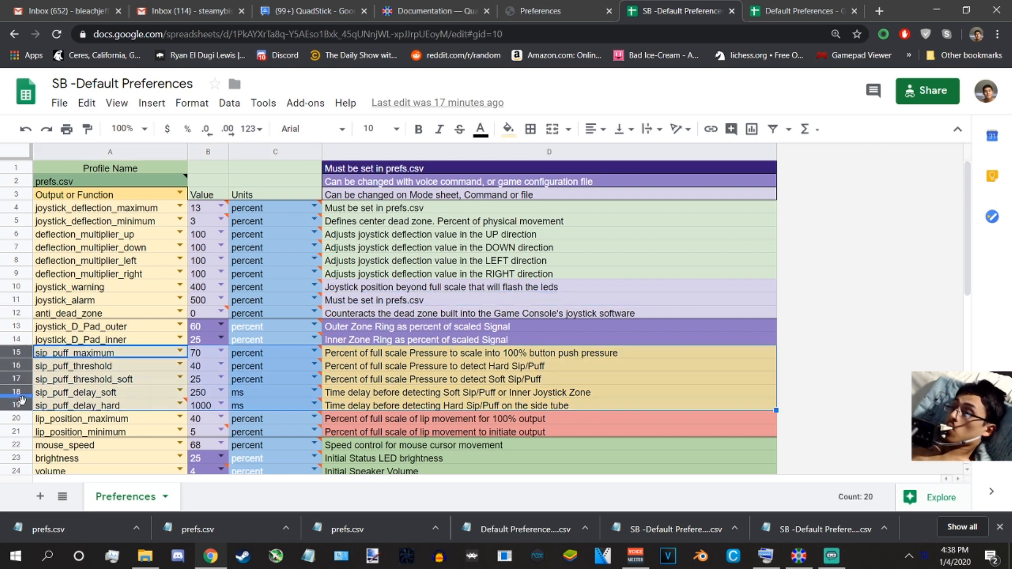
{"action": "left_click", "coordinate": [799, 556]}
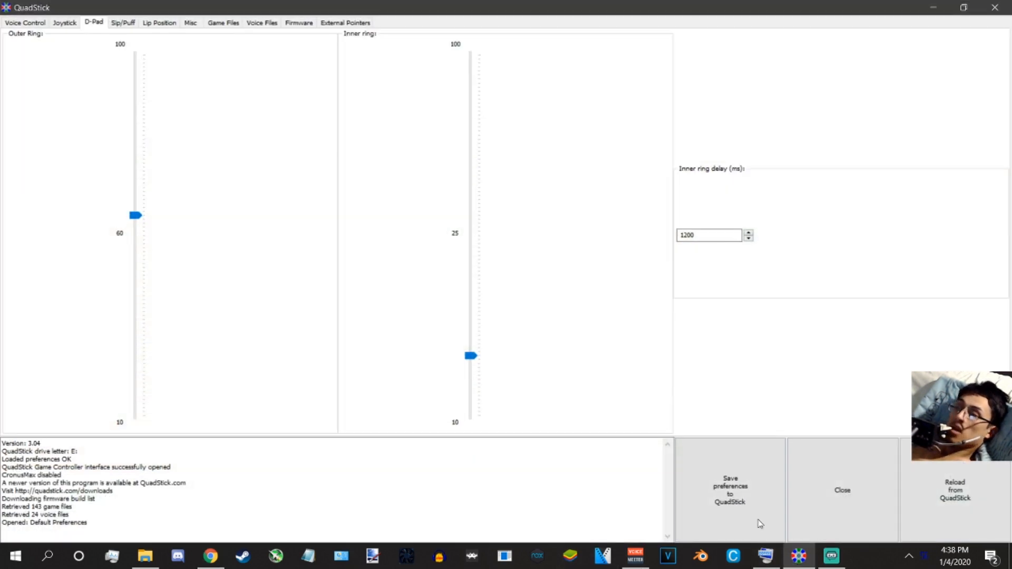
{"action": "left_click", "coordinate": [131, 23]}
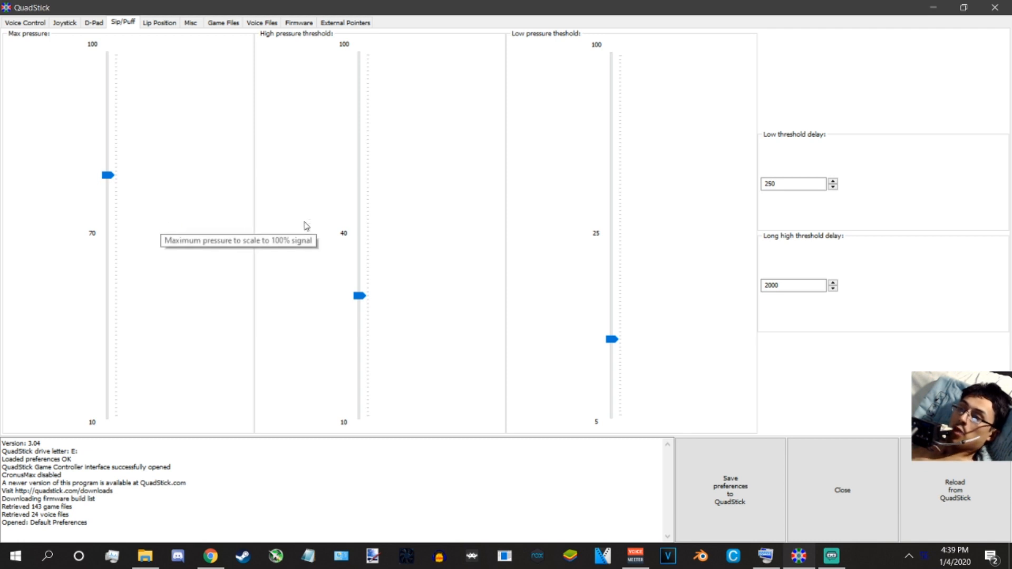
{"action": "left_click", "coordinate": [798, 555]}
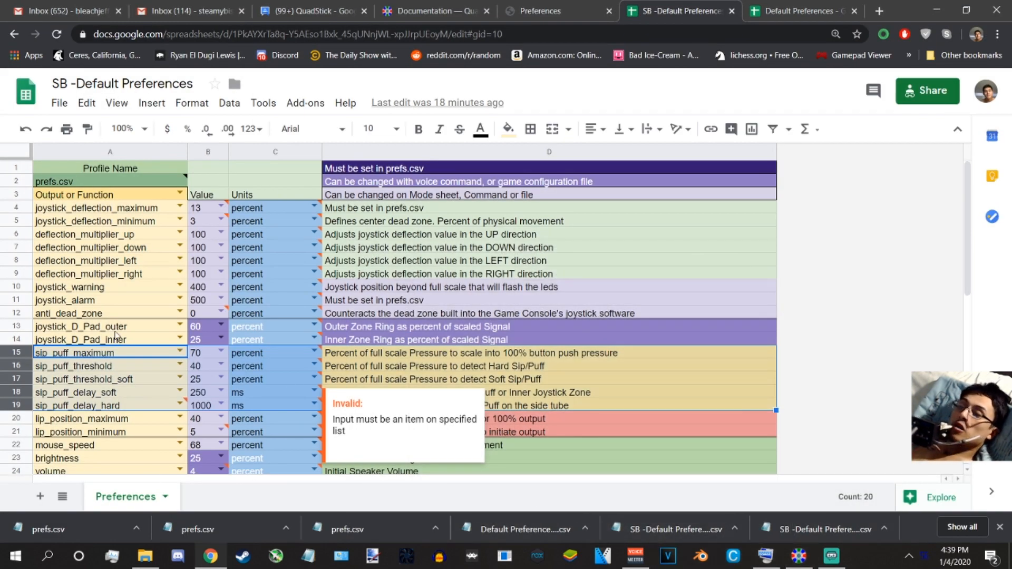
- Inspect the sip_puff_maximum, sip_puff_threshold and sip_puff_threshold_soft rows and their descriptions
{"action": "left_click", "coordinate": [123, 358]}
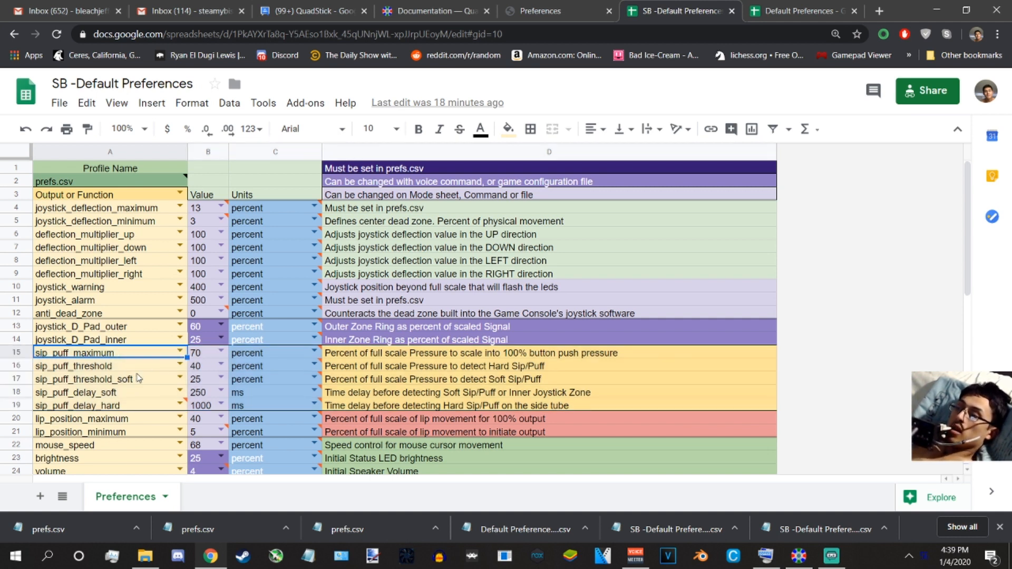
{"action": "left_click", "coordinate": [419, 369]}
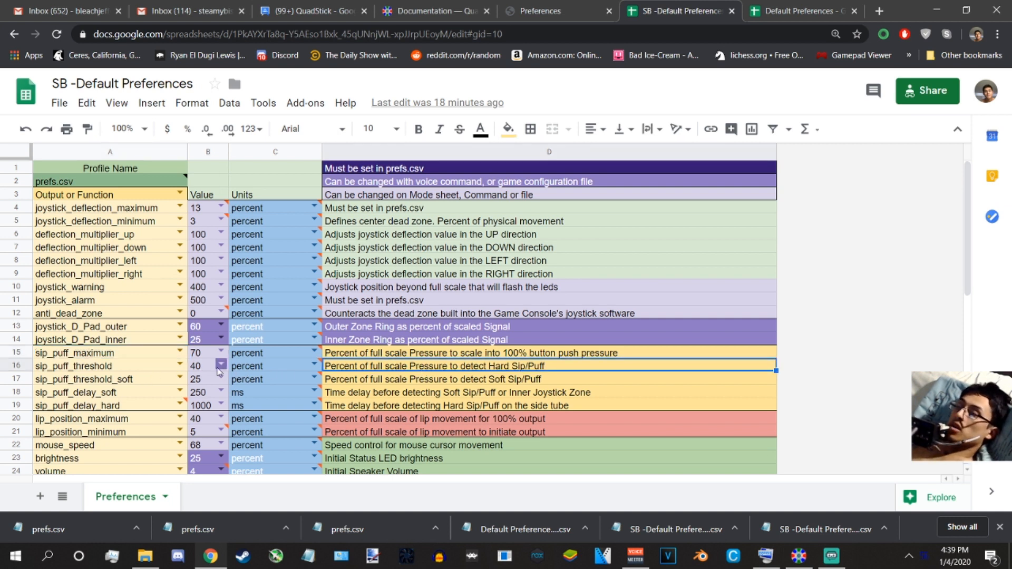
{"action": "left_click", "coordinate": [149, 383]}
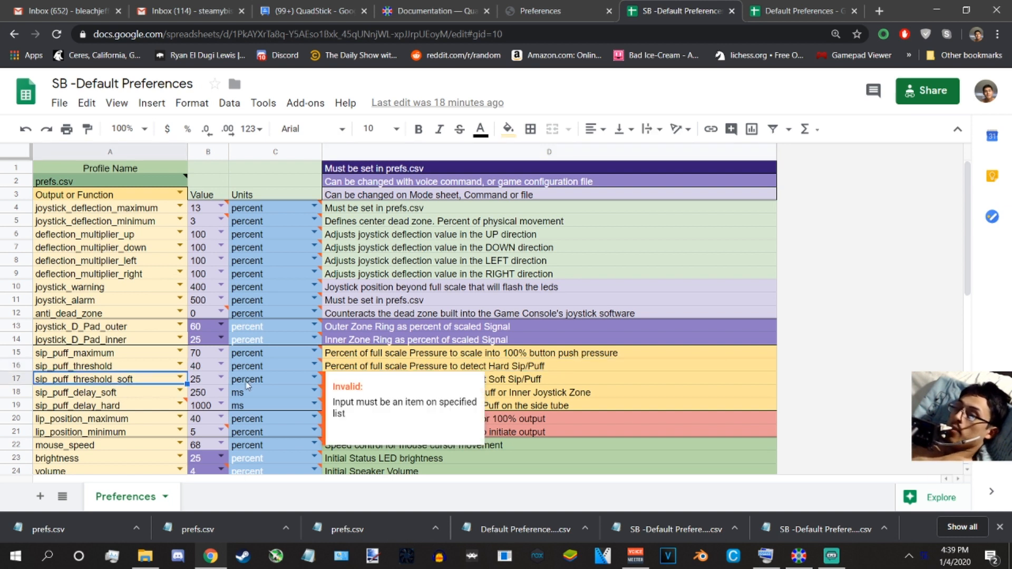
{"action": "left_click", "coordinate": [481, 384]}
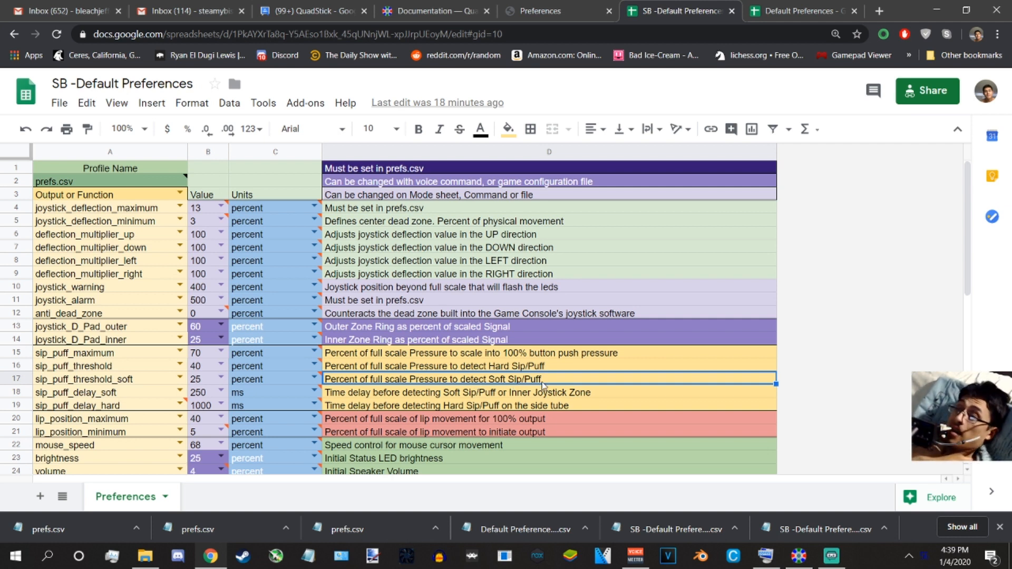
- Check the Sip/Puff threshold delays in the QuadStick program, and inspect the spreadsheet's sip_puff_delay_soft and sip_puff_delay_hard rows
{"action": "left_click", "coordinate": [799, 556]}
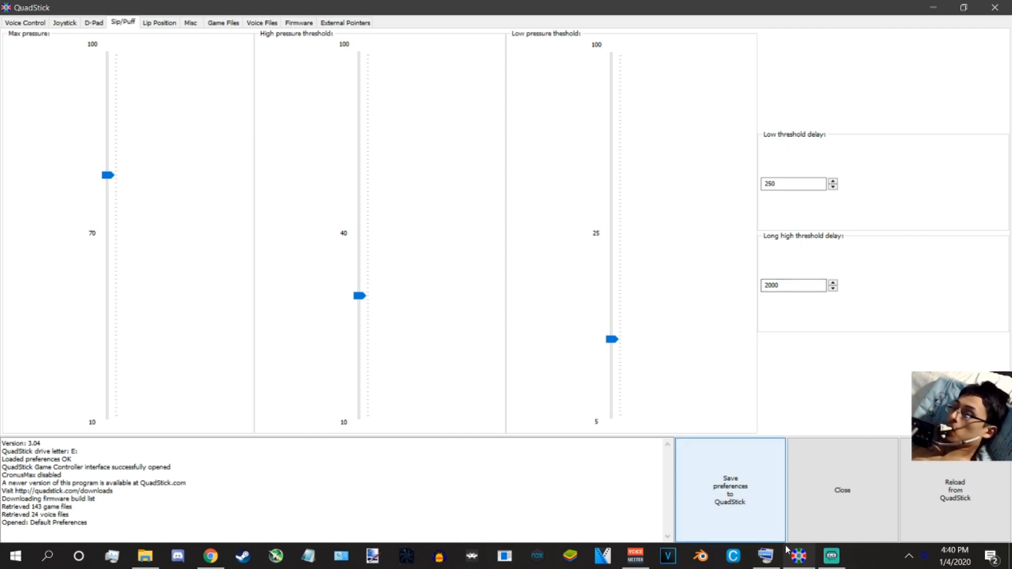
{"action": "left_click", "coordinate": [730, 490]}
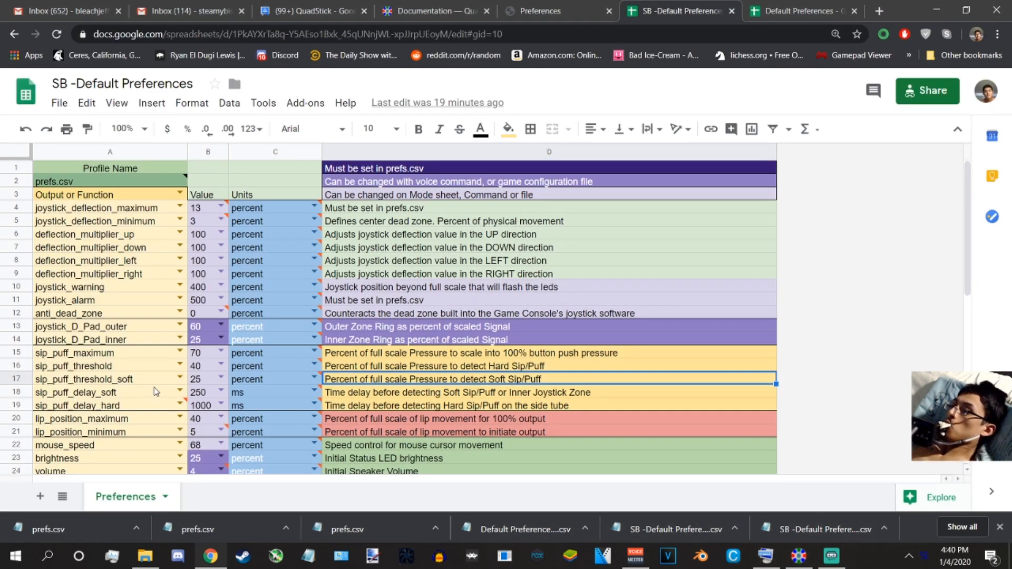
{"action": "left_click", "coordinate": [16, 391]}
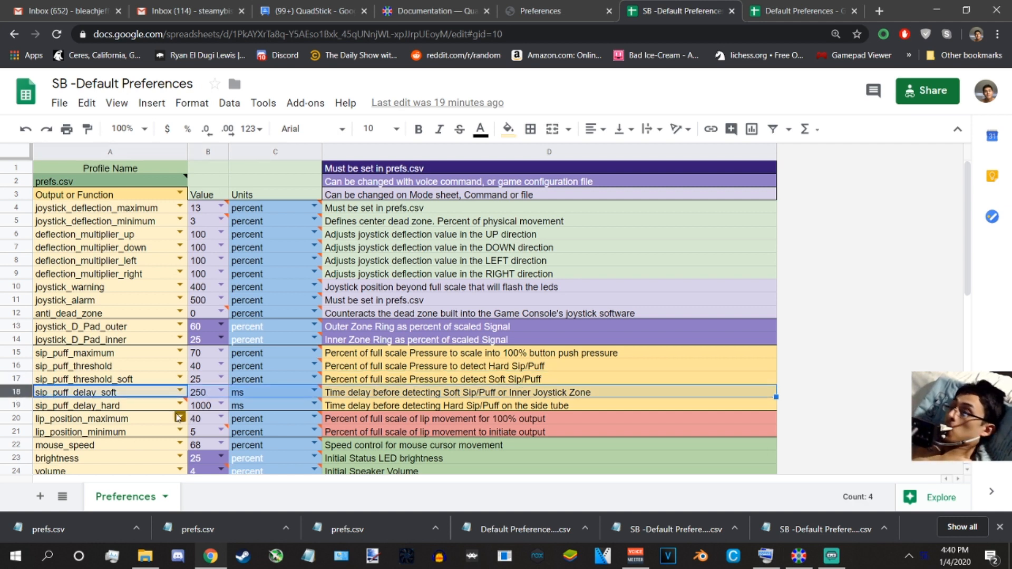
{"action": "left_click", "coordinate": [20, 405]}
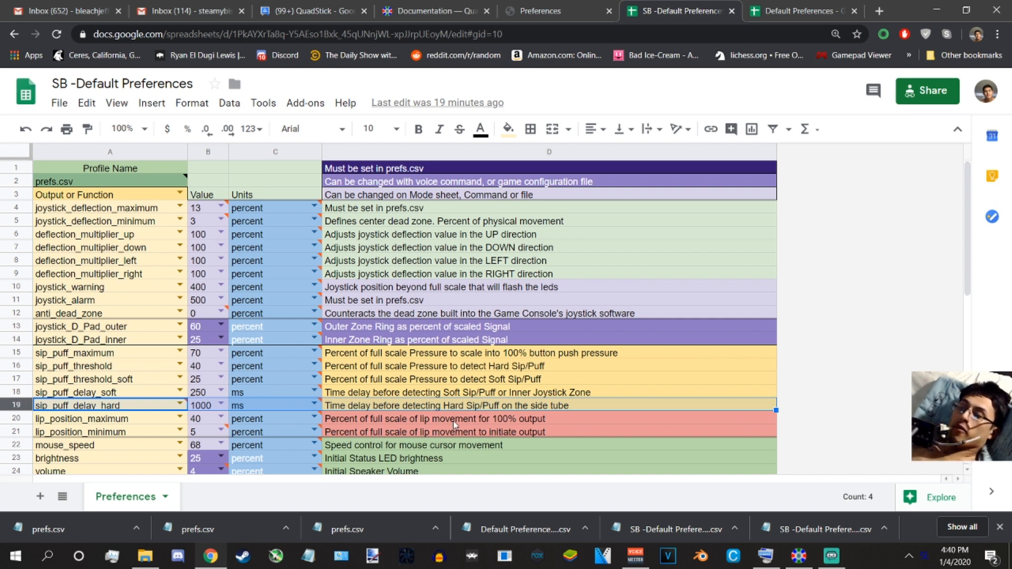
- Examine the maximum and minimum Lip Position settings in the QuadStick program and compare them with the spreadsheet's lip_position rows
{"action": "left_click", "coordinate": [800, 555]}
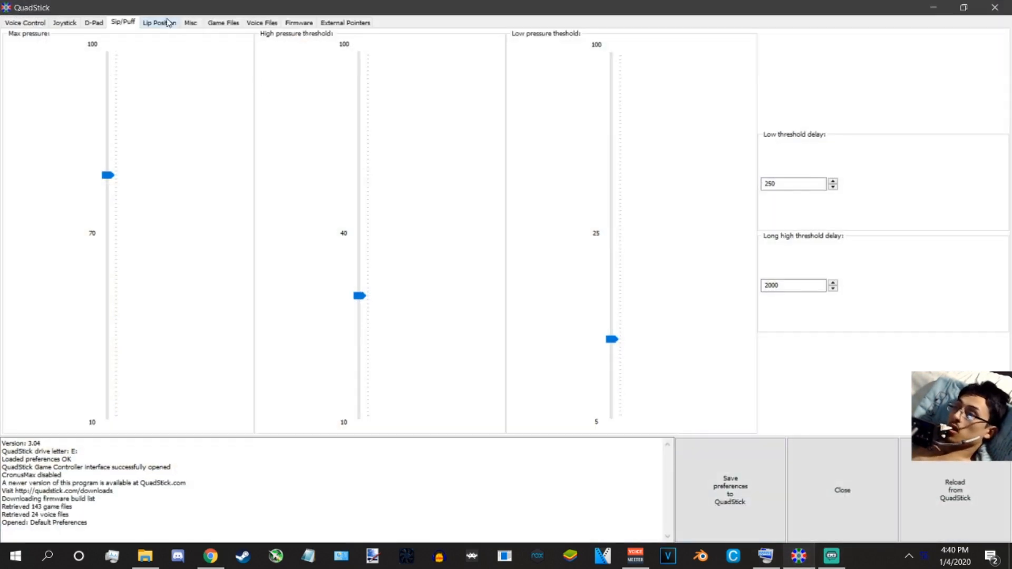
{"action": "left_click", "coordinate": [167, 22]}
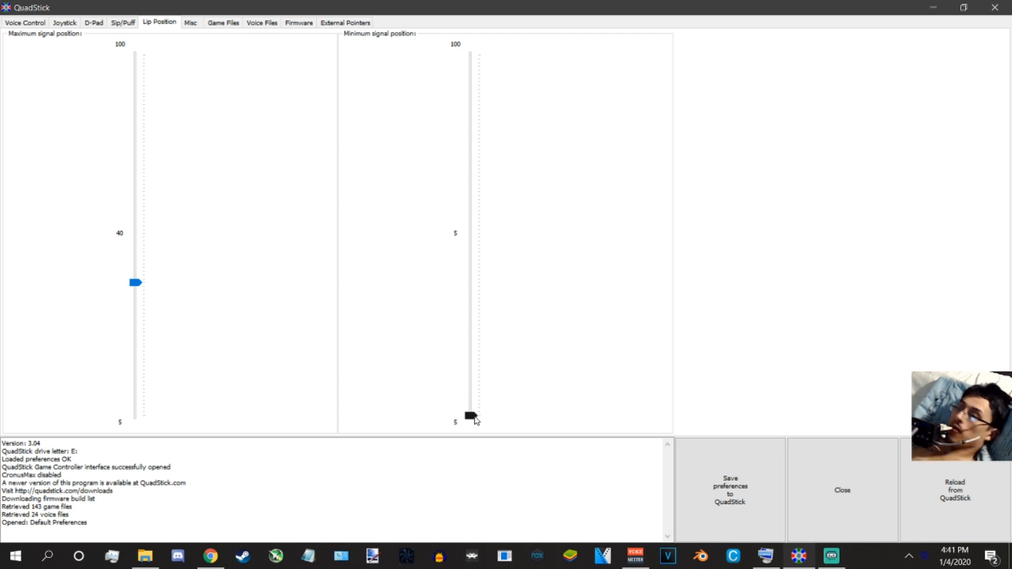
{"action": "left_click", "coordinate": [794, 558]}
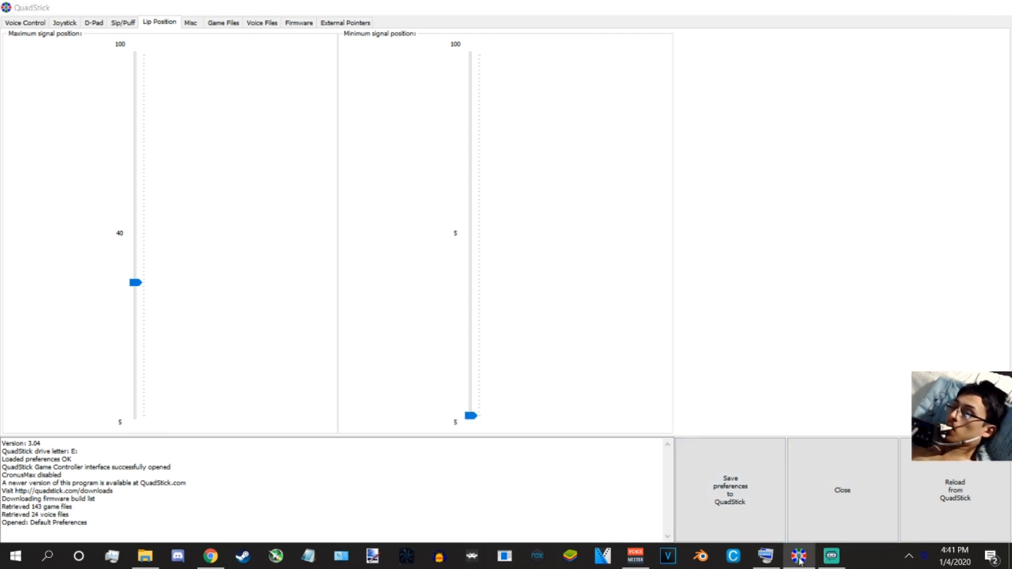
{"action": "scroll", "coordinate": [21, 315], "scroll_direction": "down", "scroll_amount": 3}
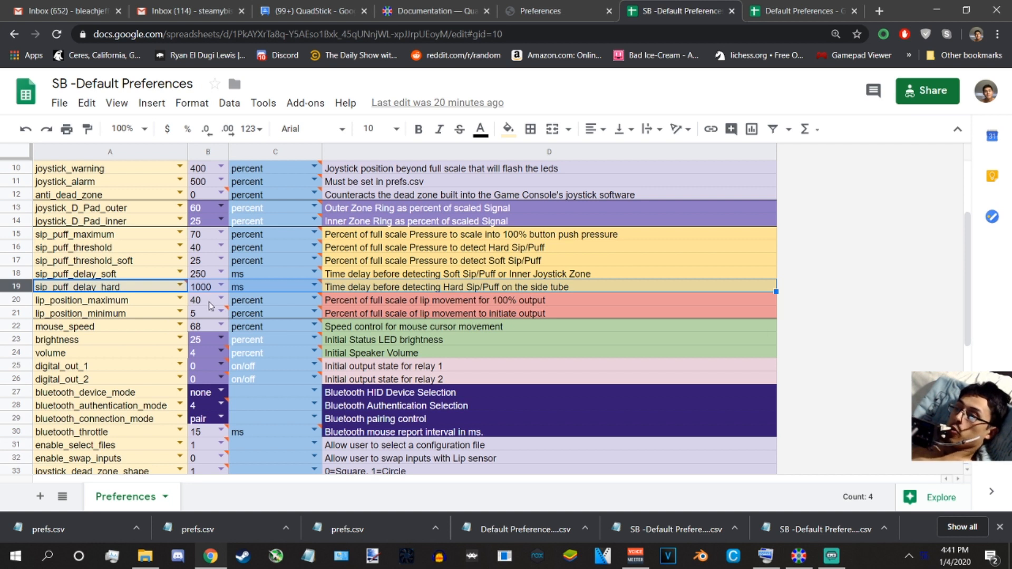
{"action": "mouse_move", "coordinate": [210, 313]}
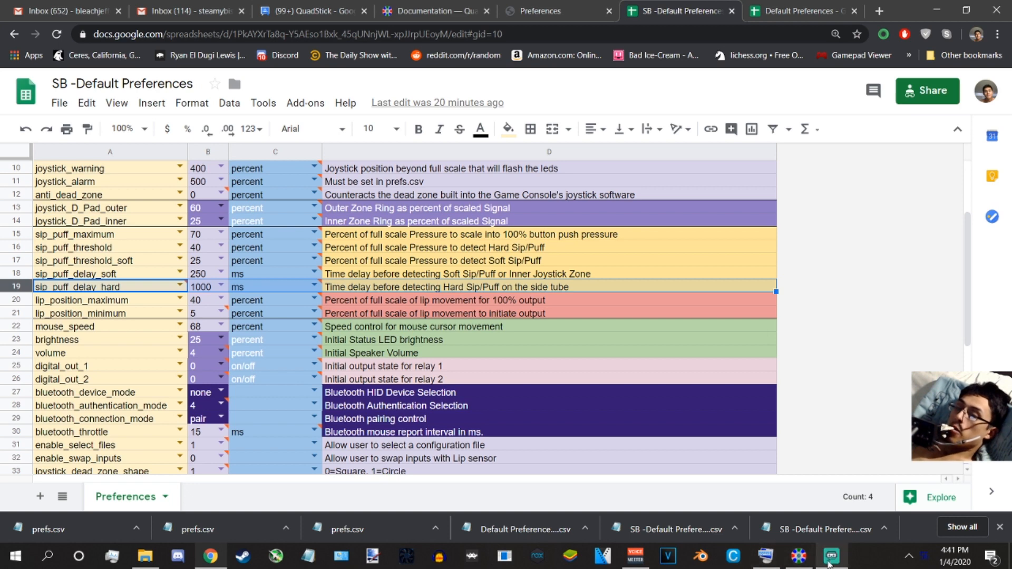
- View the QuadStick program's mouse speed, LED brightness and speaker volume settings, and compare them with the spreadsheet's mouse_speed, brightness and volume rows
{"action": "left_click", "coordinate": [799, 556]}
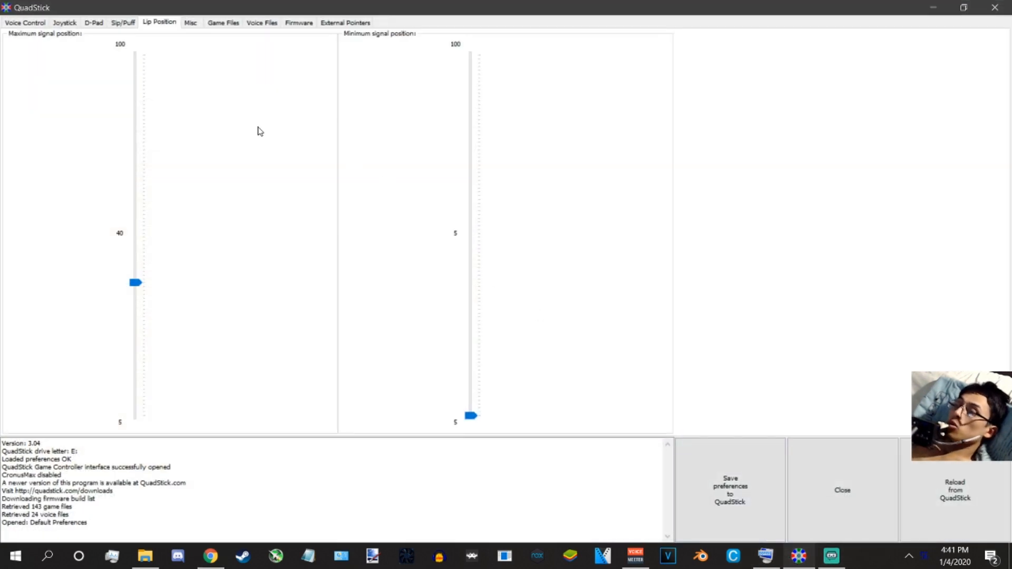
{"action": "left_click", "coordinate": [187, 24]}
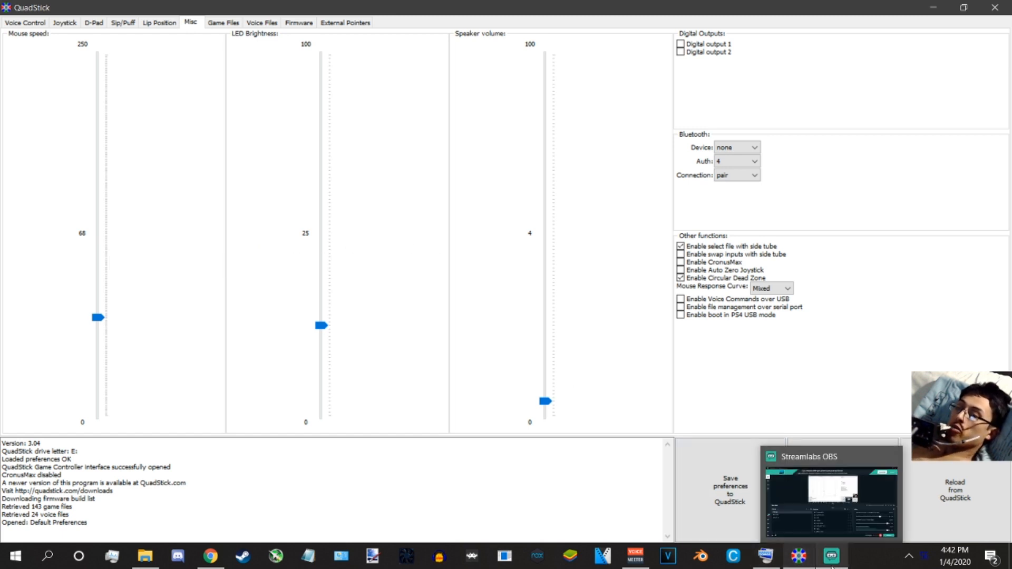
{"action": "left_click", "coordinate": [798, 556]}
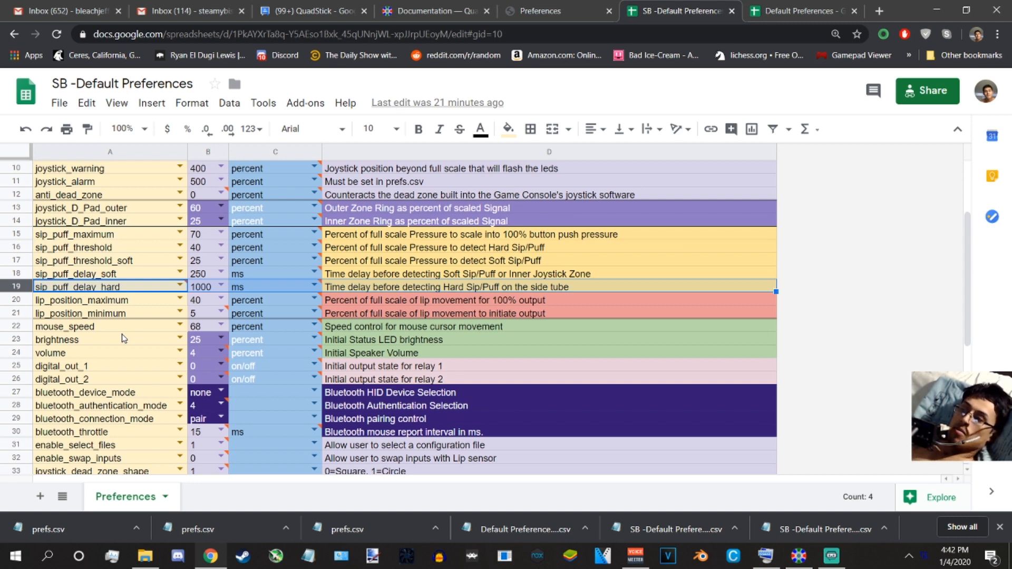
{"action": "left_click", "coordinate": [87, 342]}
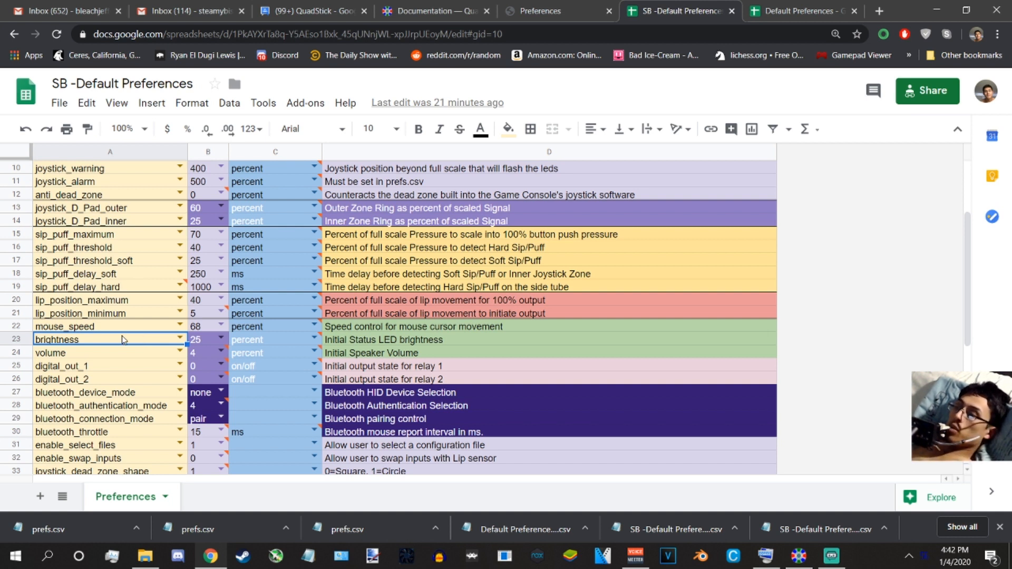
{"action": "left_click", "coordinate": [22, 339]}
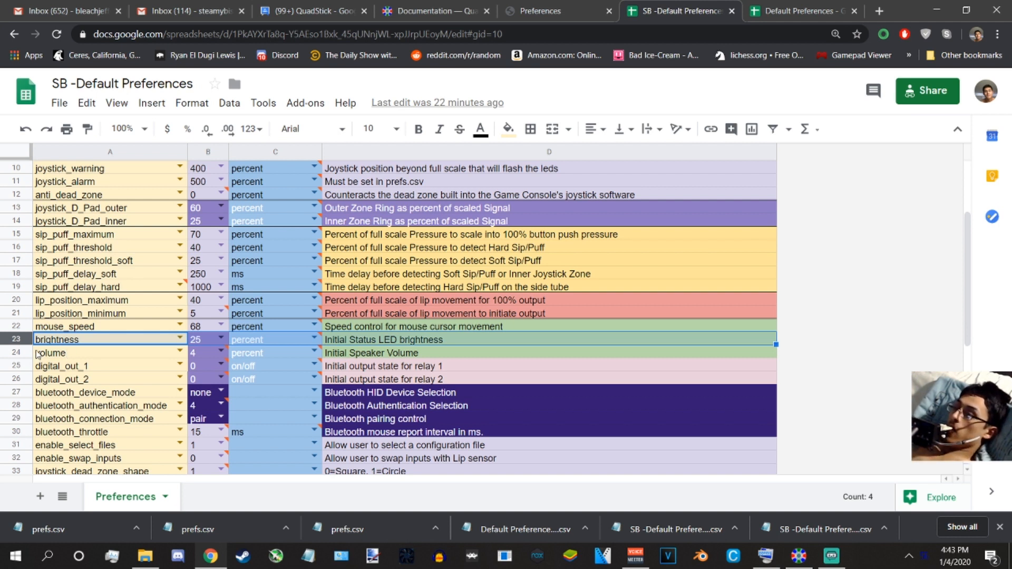
{"action": "left_click", "coordinate": [14, 352]}
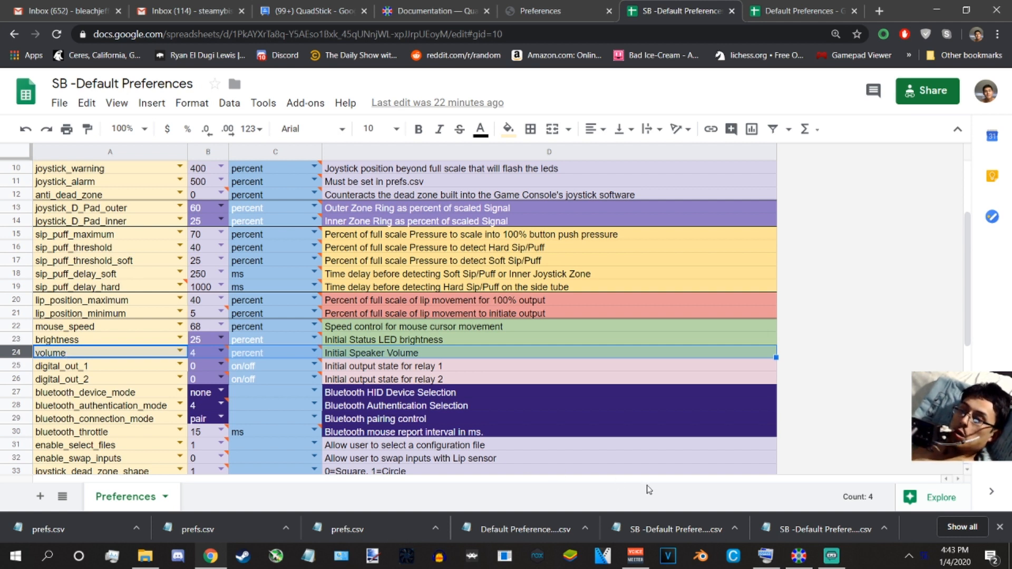
- Check the Digital Outputs options in the QuadStick program and highlight the matching digital_out_1 and digital_out_2 rows in the spreadsheet
{"action": "left_click", "coordinate": [807, 514]}
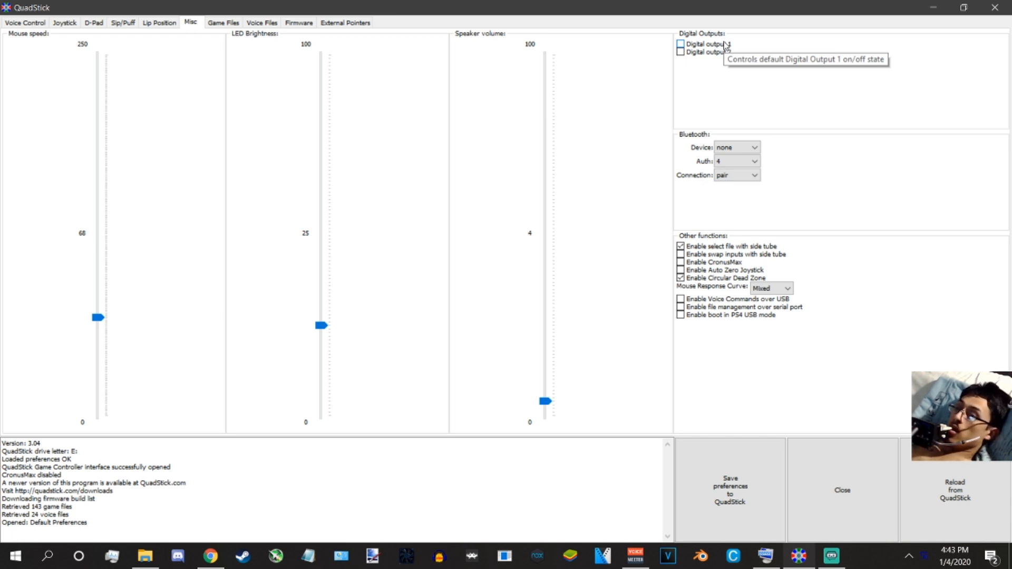
{"action": "left_click", "coordinate": [799, 556]}
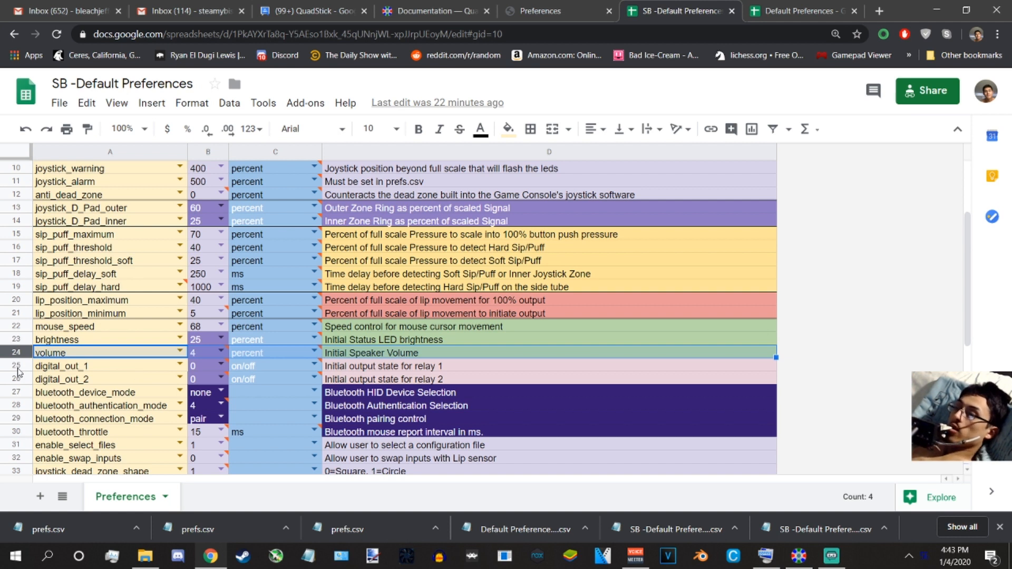
{"action": "left_click_drag", "start_coordinate": [19, 372], "coordinate": [19, 378]}
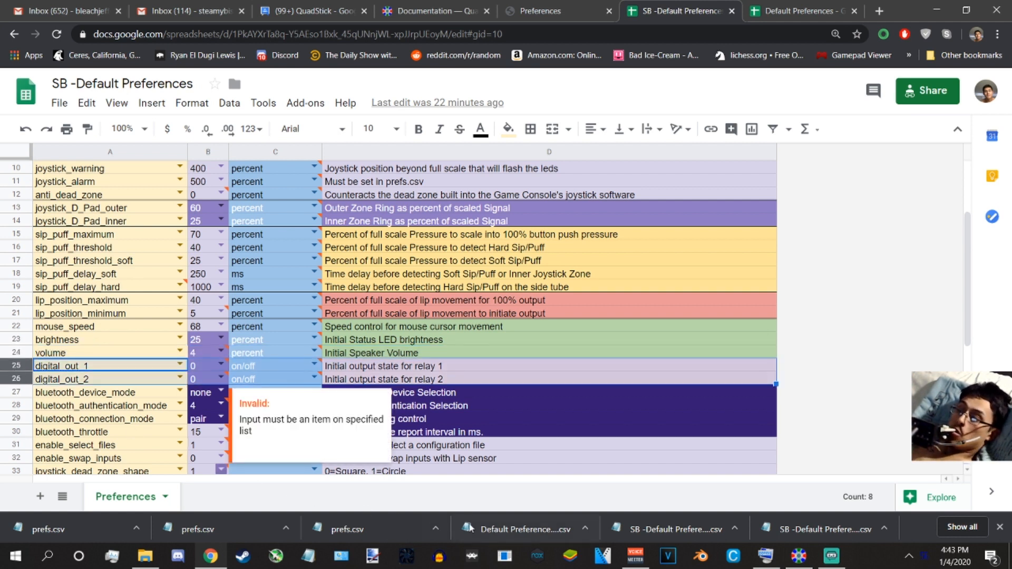
- Compare the QuadStick program's Bluetooth device, authentication and connection settings with the spreadsheet's four bluetooth rows
{"action": "left_click", "coordinate": [799, 556]}
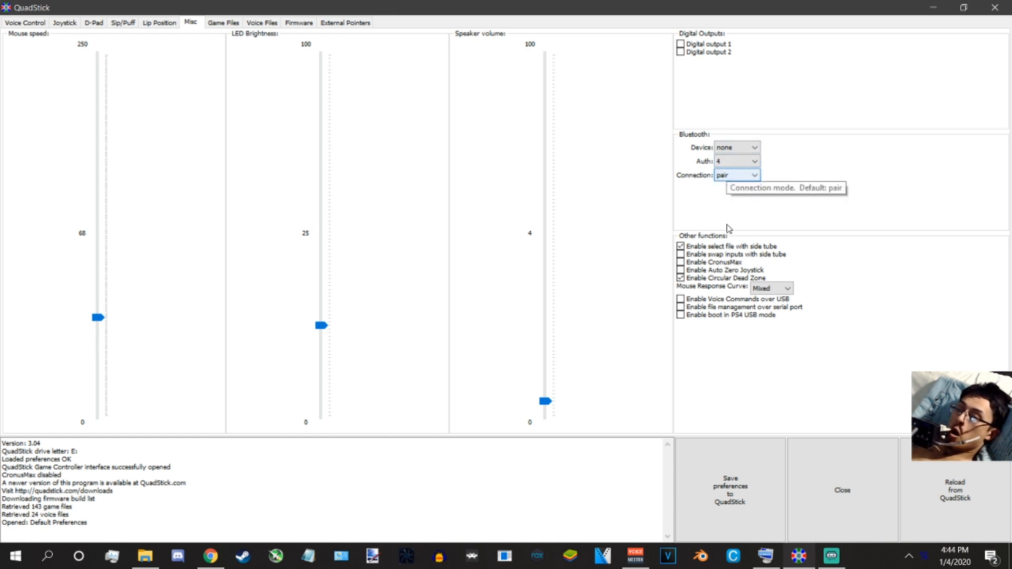
{"action": "left_click", "coordinate": [801, 558]}
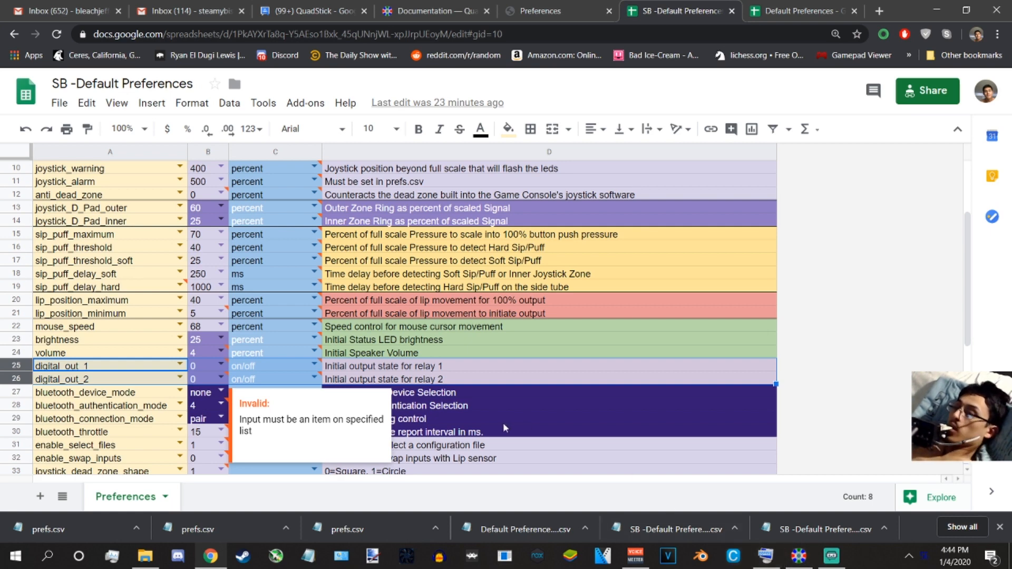
{"action": "scroll", "coordinate": [503, 422], "scroll_direction": "down", "scroll_amount": 2}
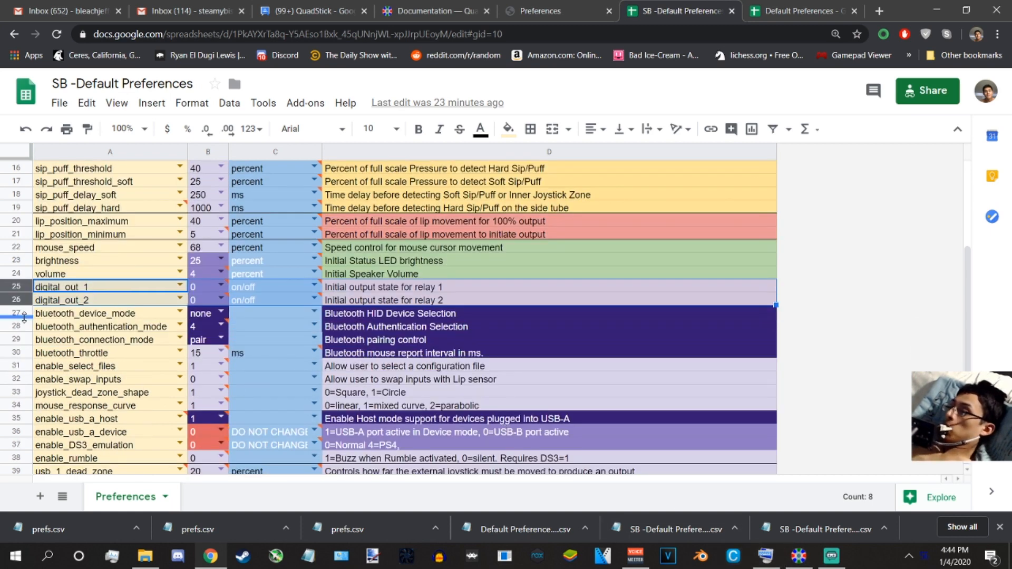
{"action": "left_click_drag", "start_coordinate": [16, 314], "coordinate": [24, 357]}
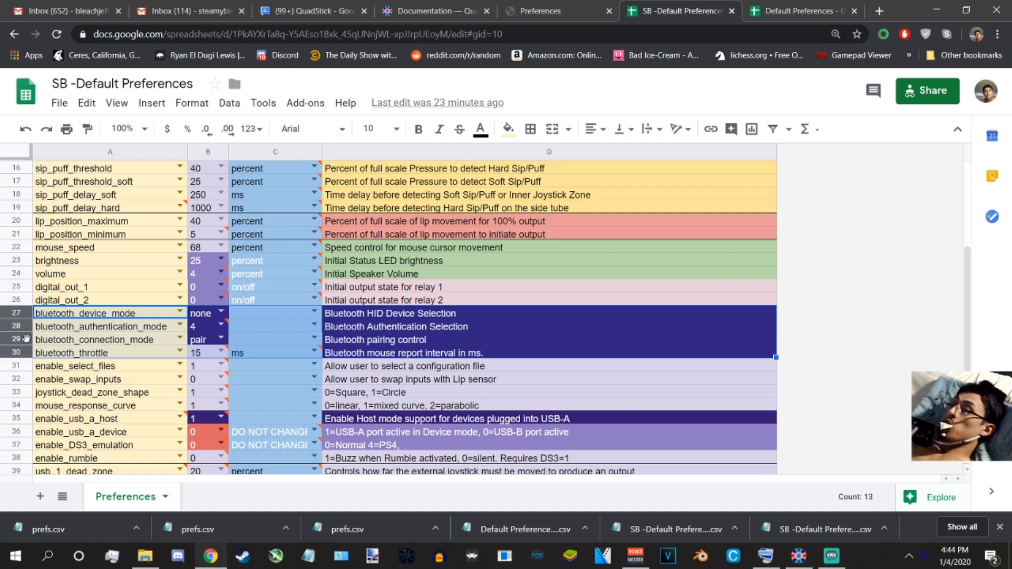
{"action": "left_click", "coordinate": [100, 317]}
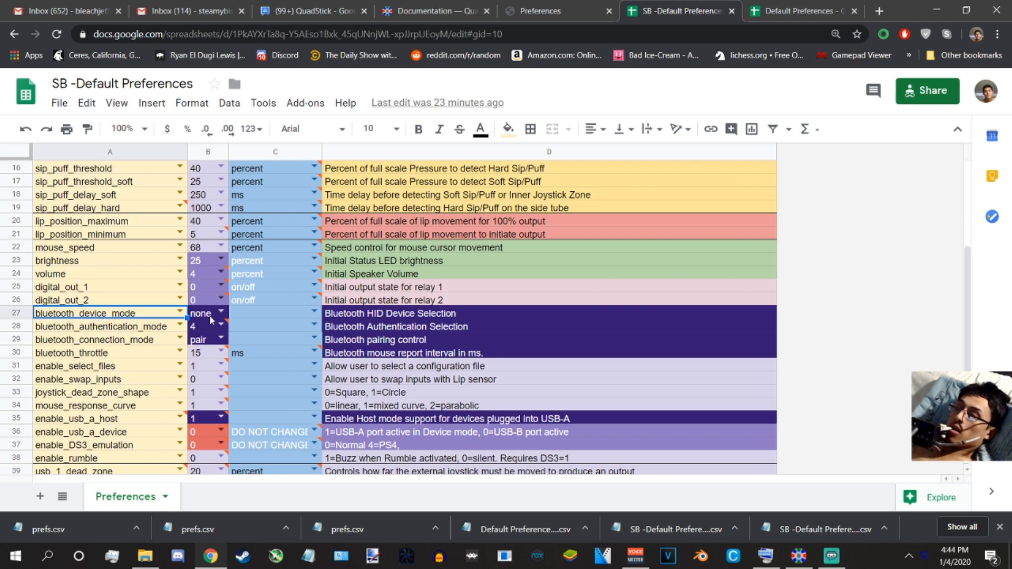
{"action": "mouse_move", "coordinate": [210, 332]}
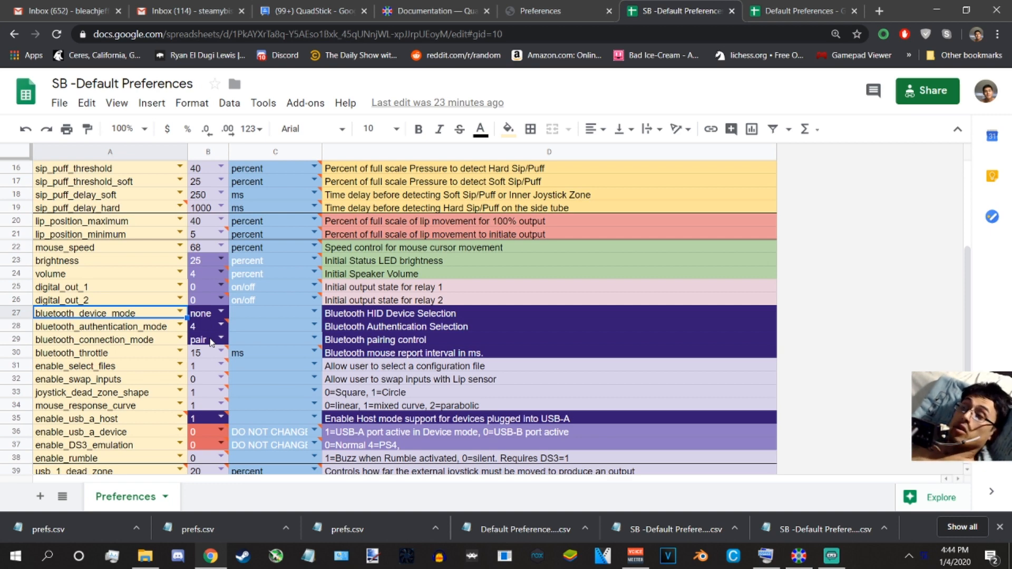
- Highlight the rows from enable_select_files to enable_DS3_emulation and compare them with the QuadStick program's Other functions options
{"action": "scroll", "coordinate": [133, 359], "scroll_direction": "down", "scroll_amount": 2}
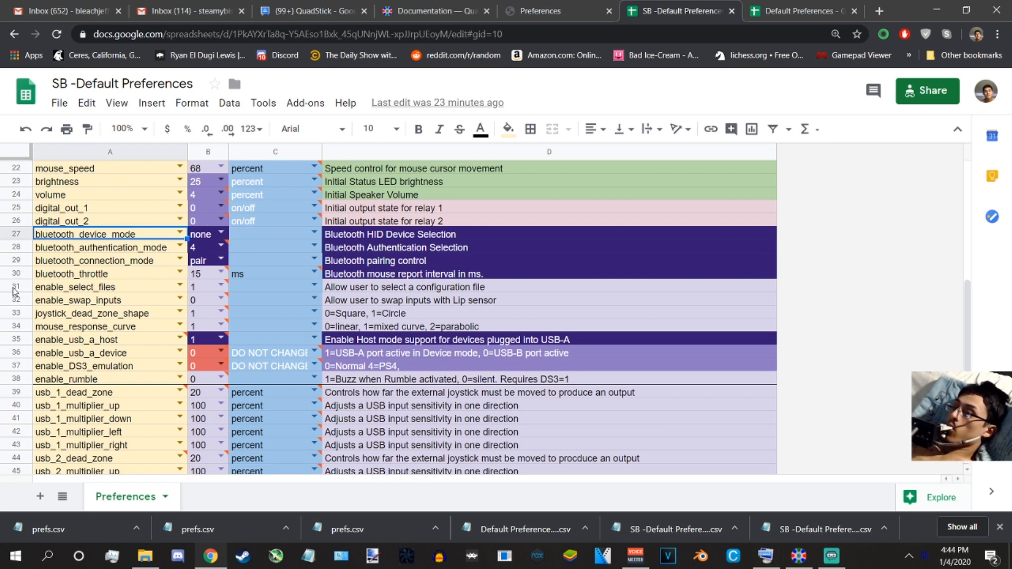
{"action": "left_click_drag", "start_coordinate": [14, 291], "coordinate": [45, 366]}
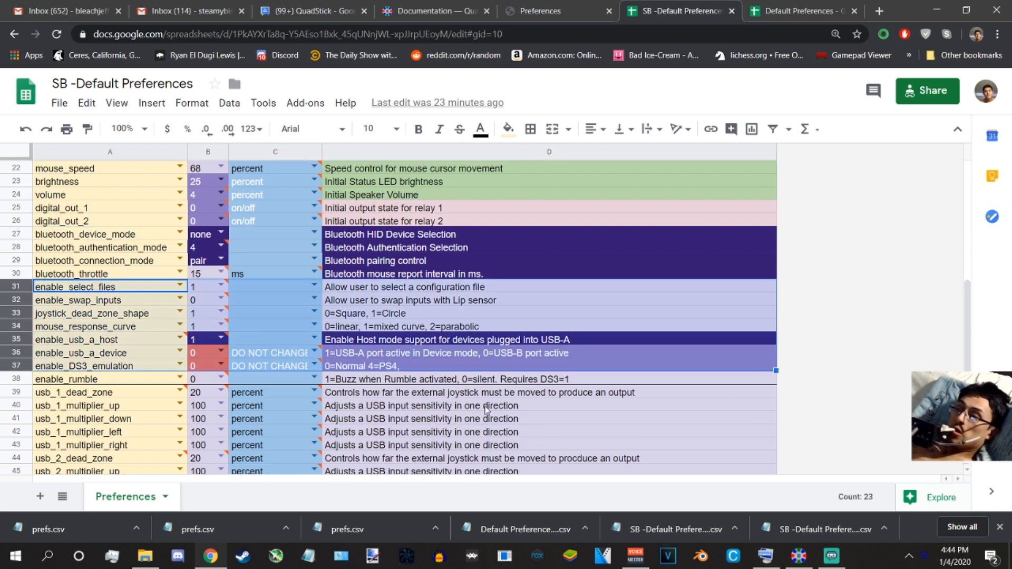
{"action": "left_click", "coordinate": [803, 556]}
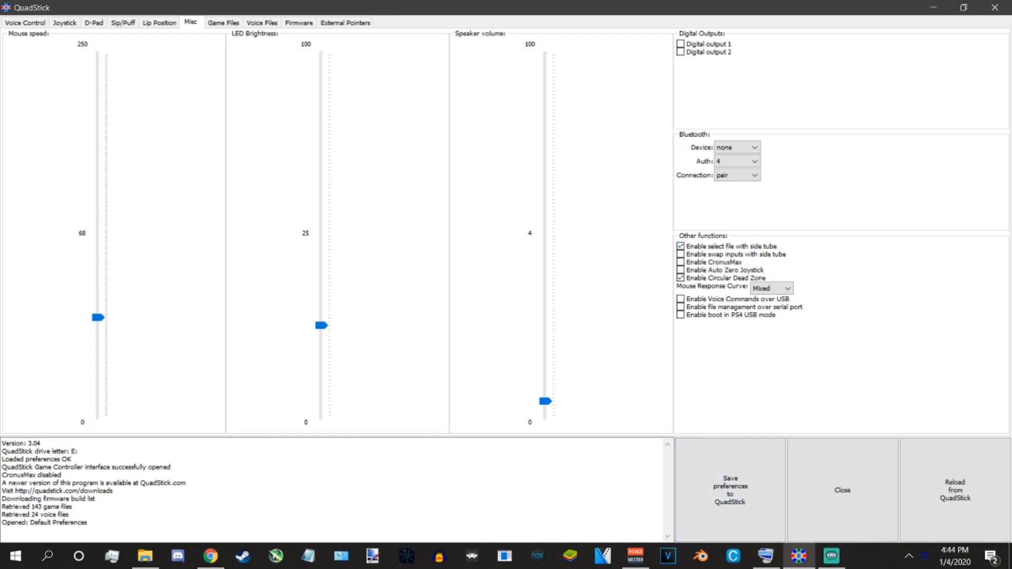
{"action": "left_click", "coordinate": [799, 556]}
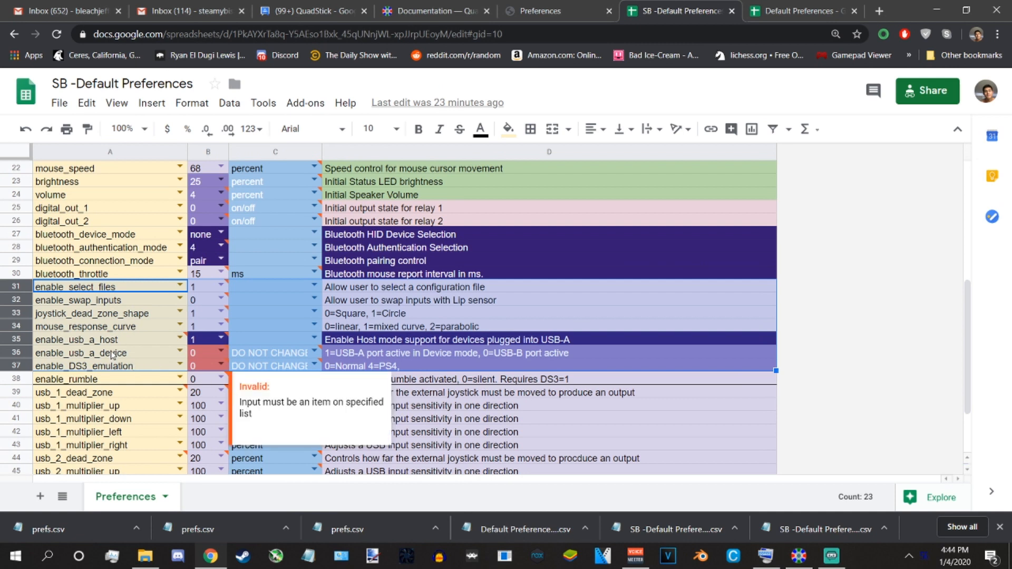
- Inspect the enable_select_files row and the joystick_dead_zone_shape value in the spreadsheet
{"action": "left_click", "coordinate": [103, 290]}
{"action": "left_click", "coordinate": [14, 286]}
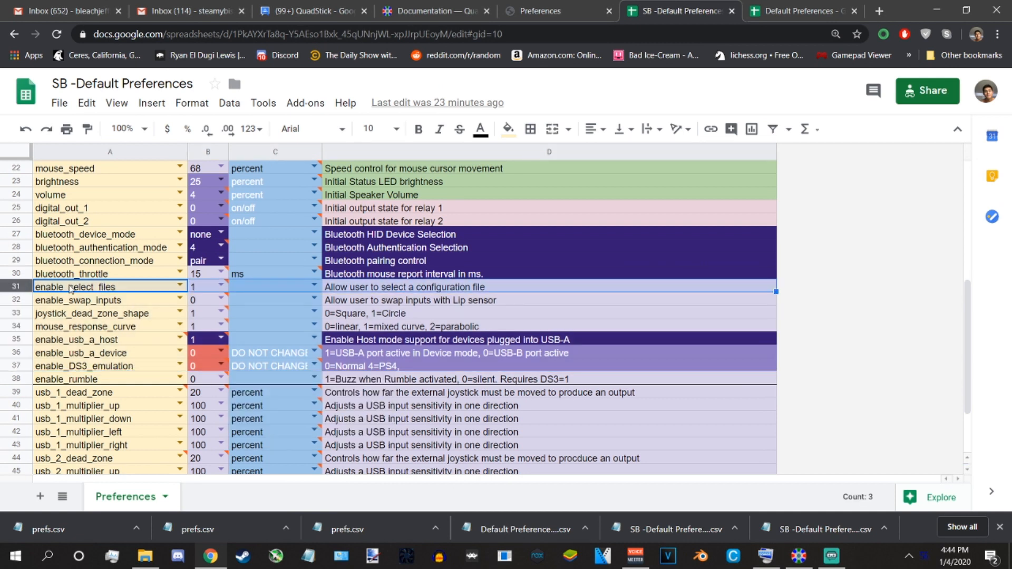
{"action": "mouse_move", "coordinate": [196, 290]}
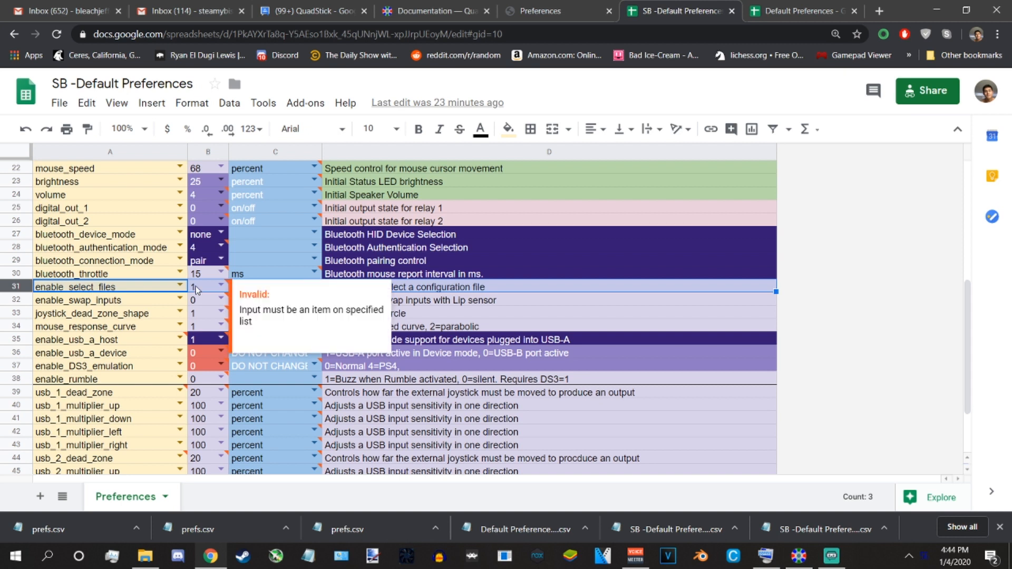
{"action": "left_click", "coordinate": [207, 314]}
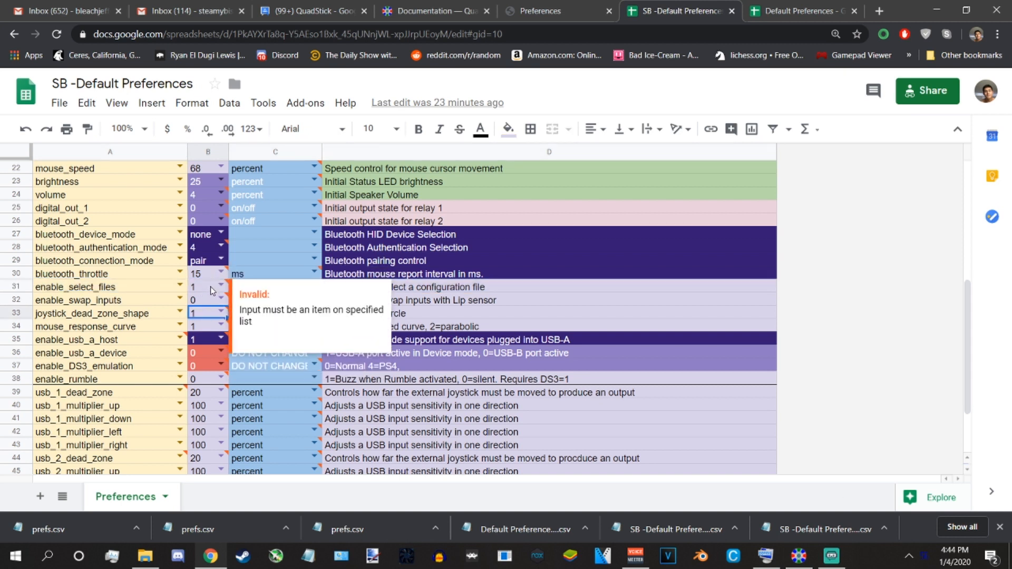
- Inspect the enable_select_files description and value, and compare them with the QuadStick program's "Enable select file with side tube" option
{"action": "left_click", "coordinate": [454, 290]}
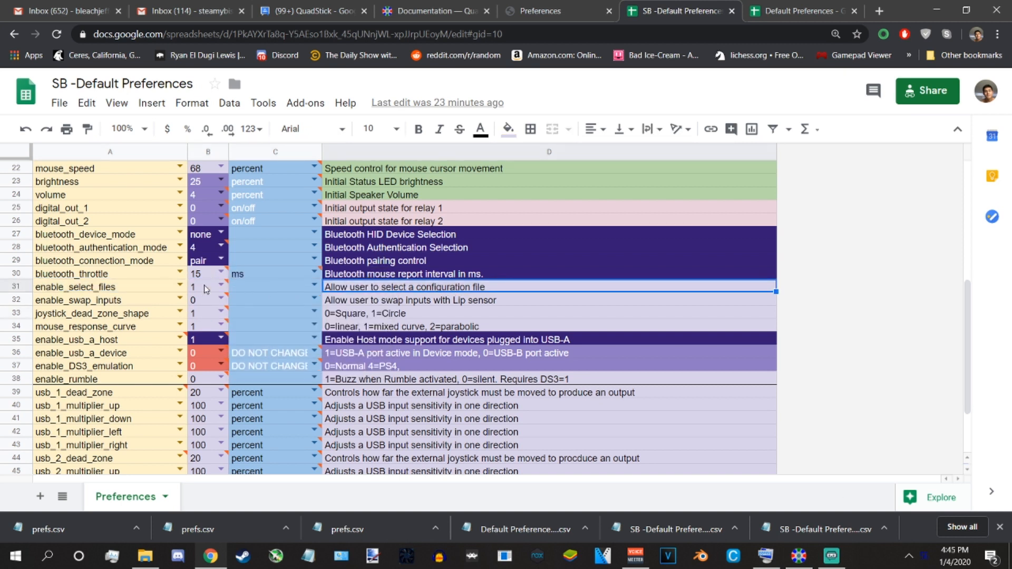
{"action": "mouse_move", "coordinate": [195, 290]}
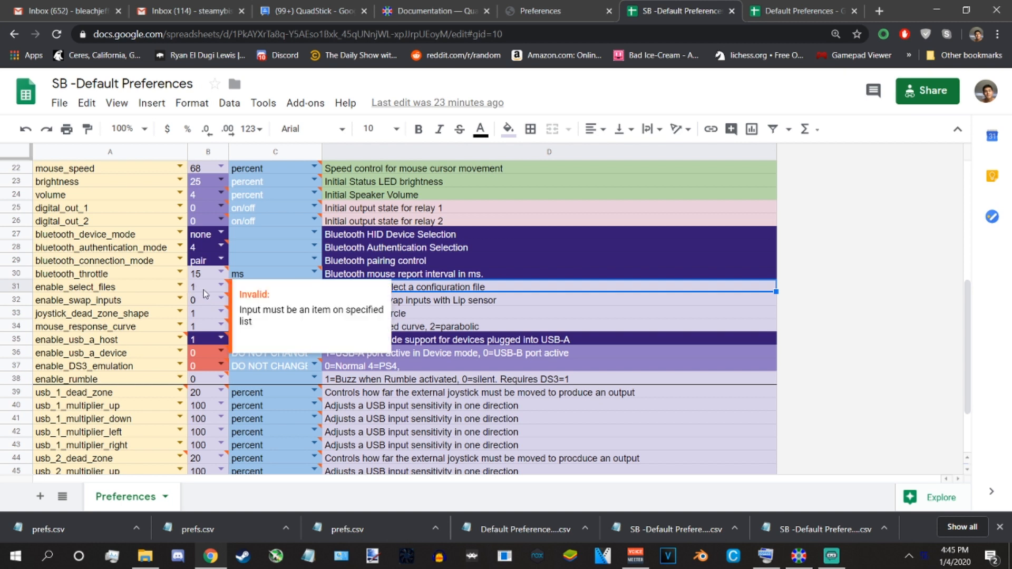
{"action": "left_click", "coordinate": [206, 290]}
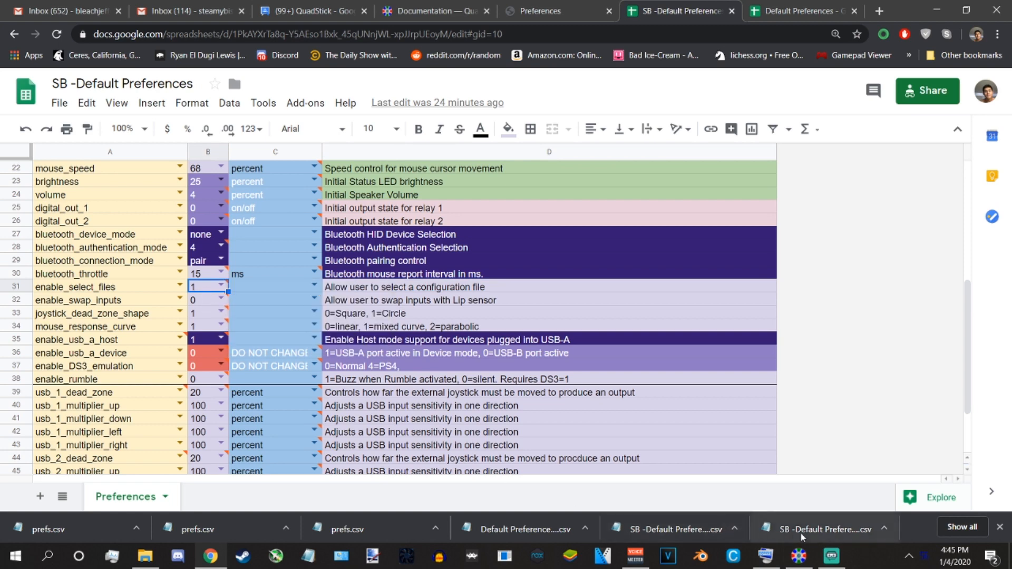
{"action": "left_click", "coordinate": [800, 554]}
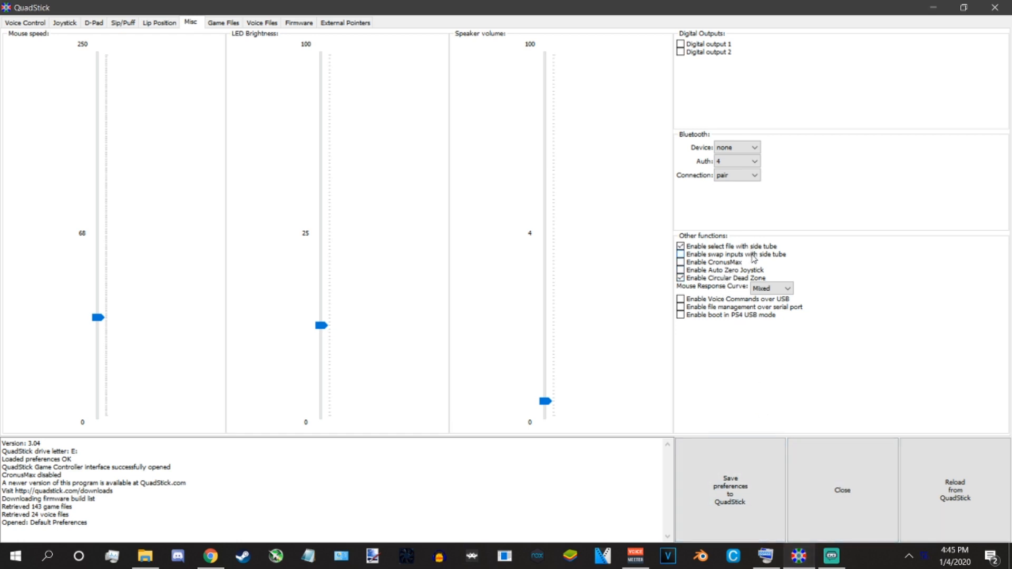
{"action": "left_click", "coordinate": [790, 490]}
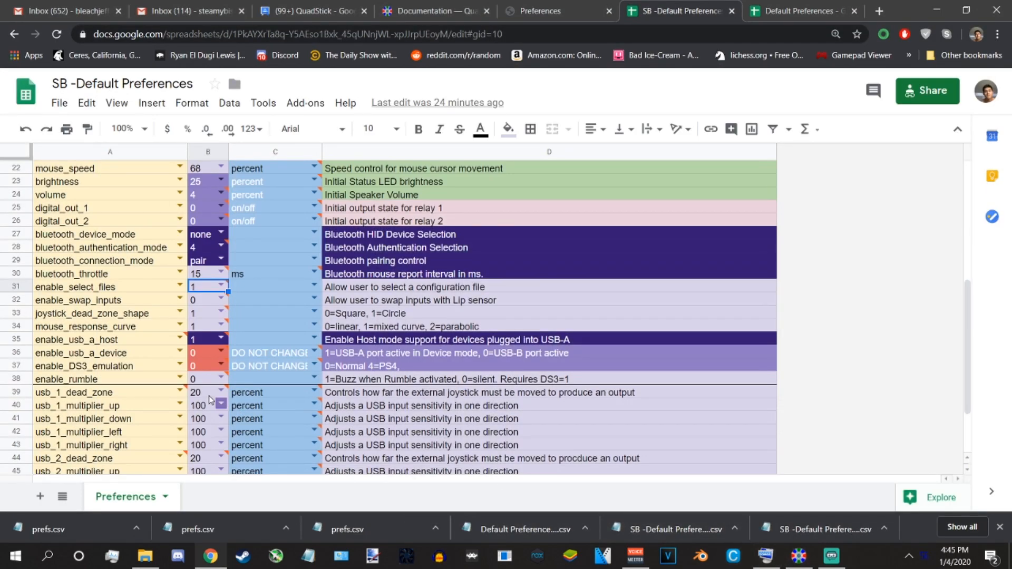
- Highlight the enable_swap_inputs row and compare it with the "Enable swap inputs with side tube" option in the QuadStick program
{"action": "left_click", "coordinate": [21, 299]}
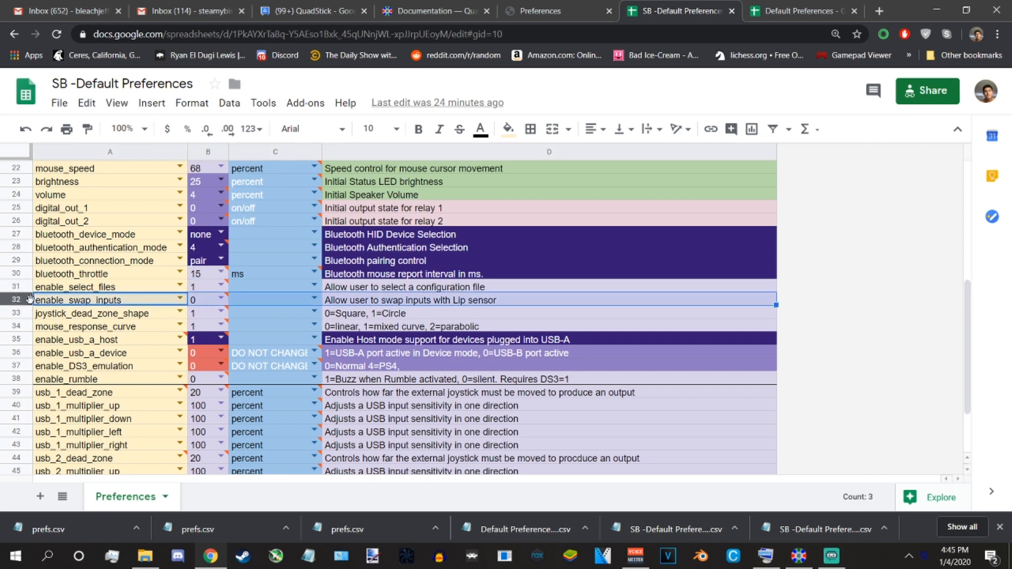
{"action": "mouse_move", "coordinate": [194, 304]}
{"action": "mouse_move", "coordinate": [194, 340]}
{"action": "mouse_move", "coordinate": [760, 563]}
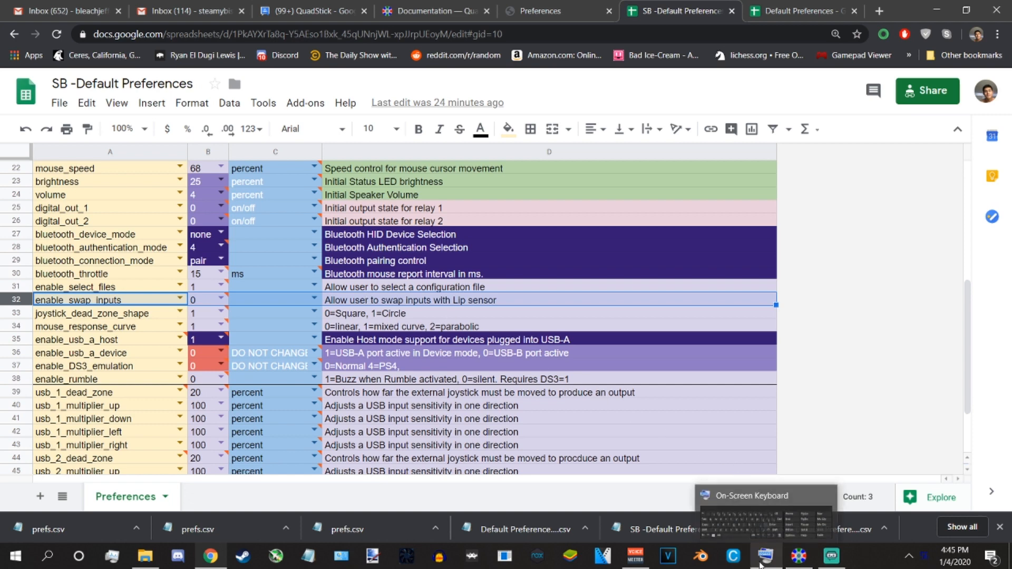
{"action": "left_click", "coordinate": [799, 556]}
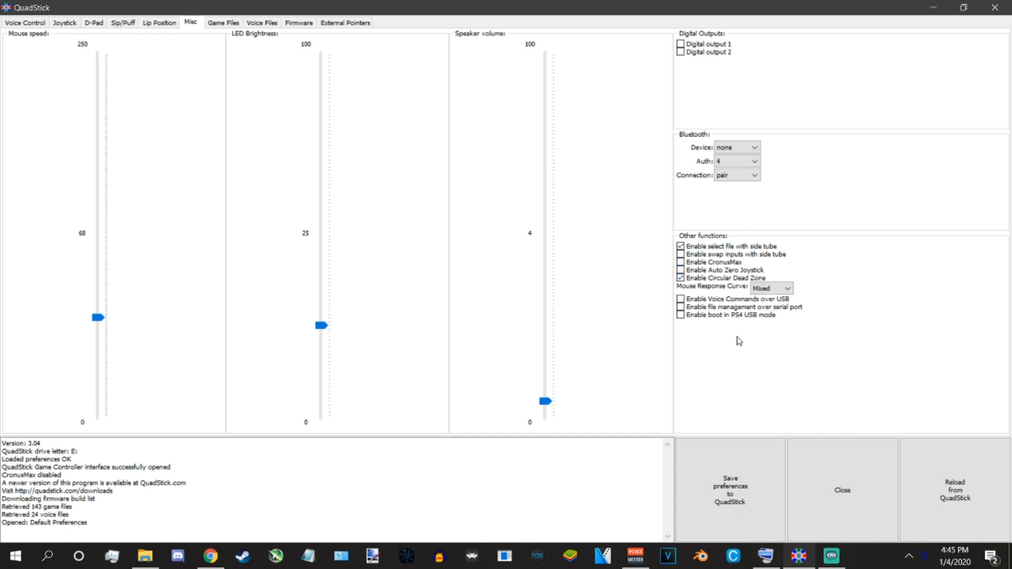
- Check the "Enable Circular Dead Zone" option in the QuadStick program and highlight the matching joystick_dead_zone_shape row in the spreadsheet
{"action": "left_click", "coordinate": [799, 556]}
{"action": "left_click", "coordinate": [799, 556]}
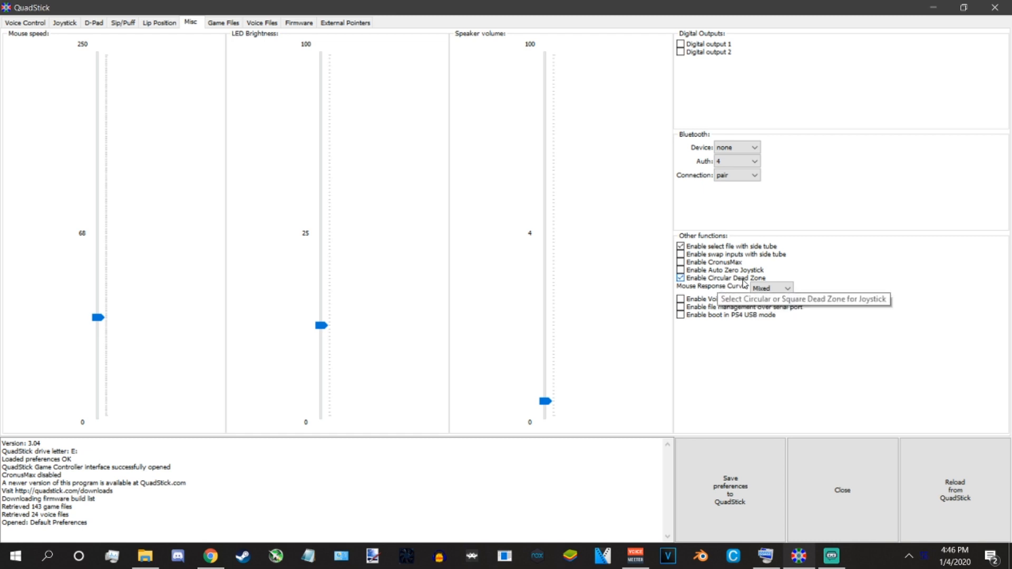
{"action": "mouse_move", "coordinate": [797, 566]}
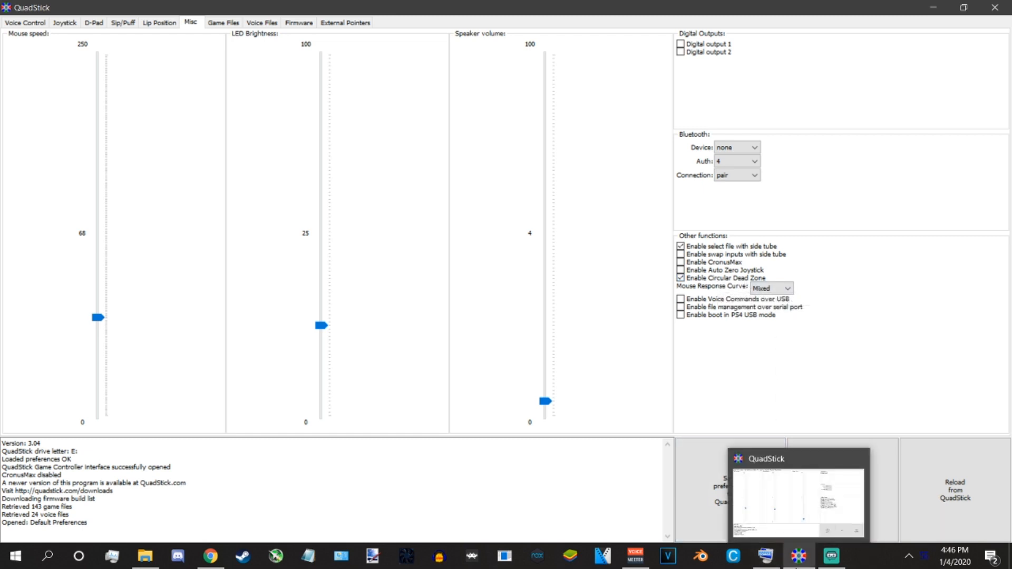
{"action": "left_click", "coordinate": [797, 564]}
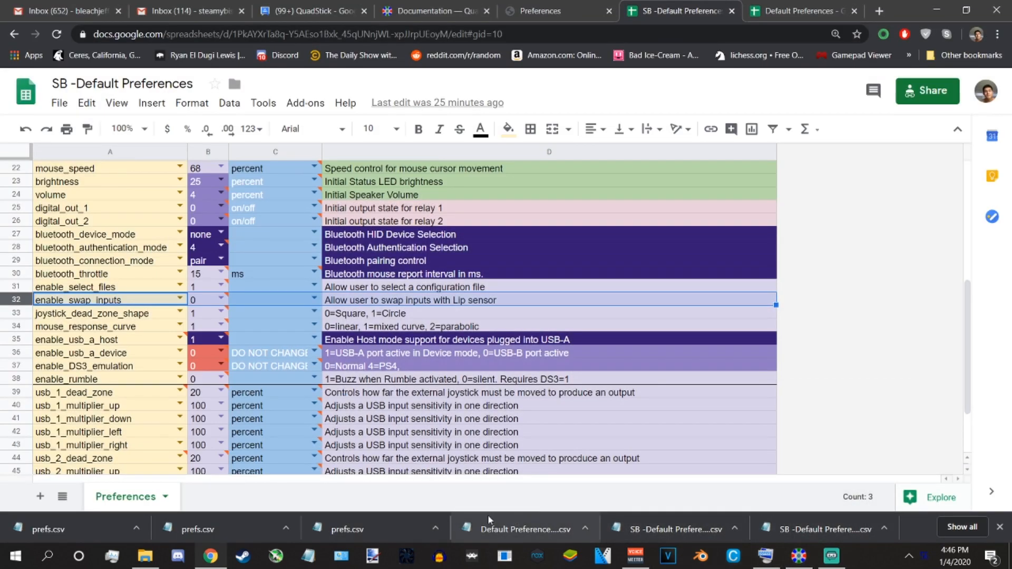
{"action": "left_click", "coordinate": [15, 313]}
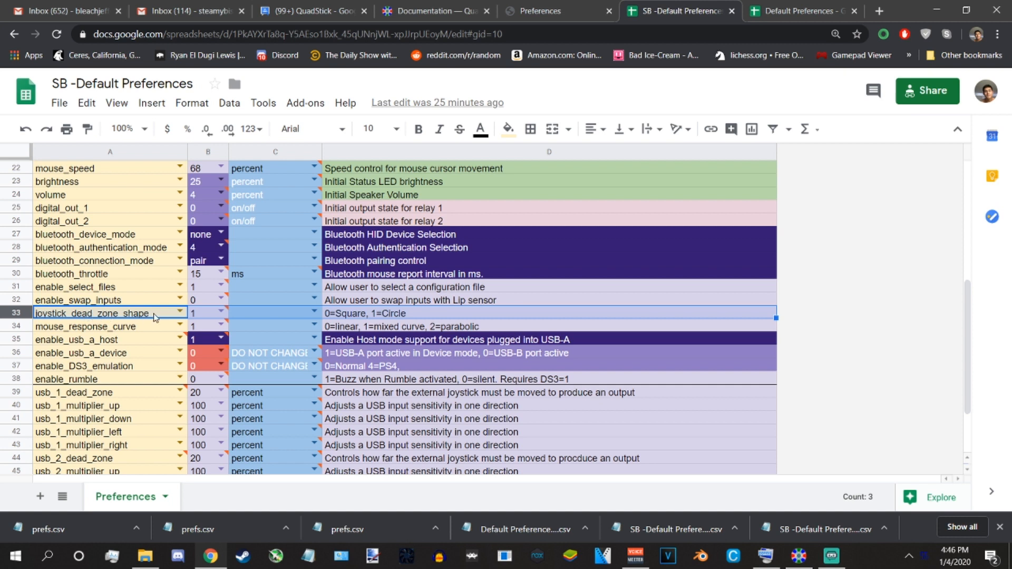
{"action": "mouse_move", "coordinate": [191, 319]}
- View the Mouse Response Curve choices in the QuadStick program and highlight the matching mouse_response_curve row in the spreadsheet
{"action": "left_click", "coordinate": [789, 557]}
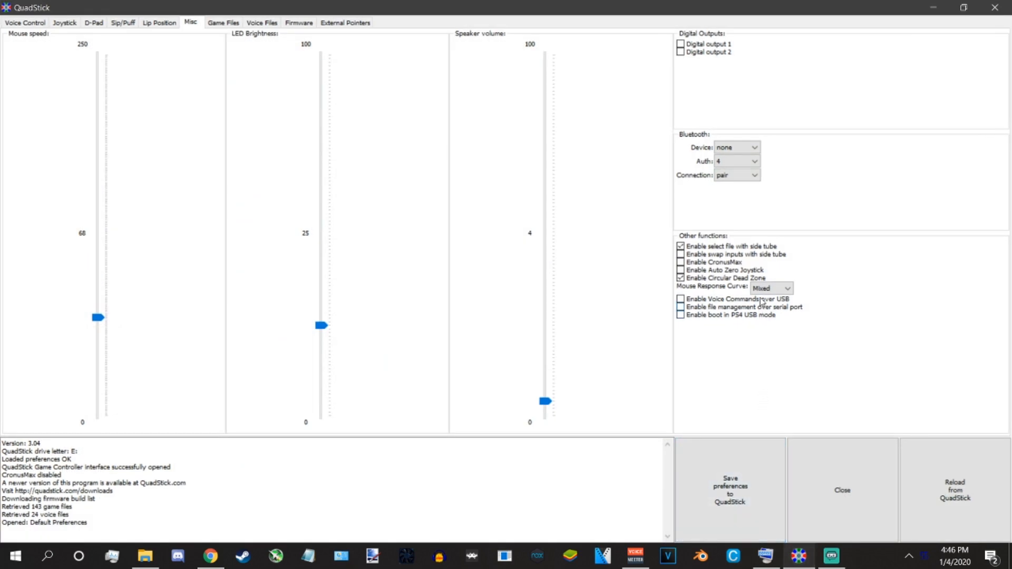
{"action": "left_click", "coordinate": [769, 287]}
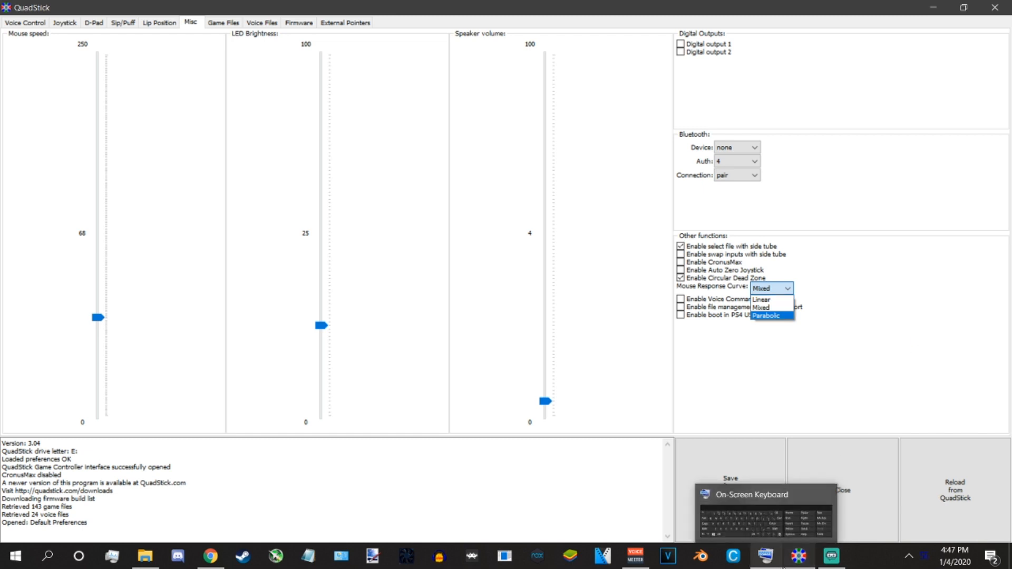
{"action": "left_click", "coordinate": [789, 565]}
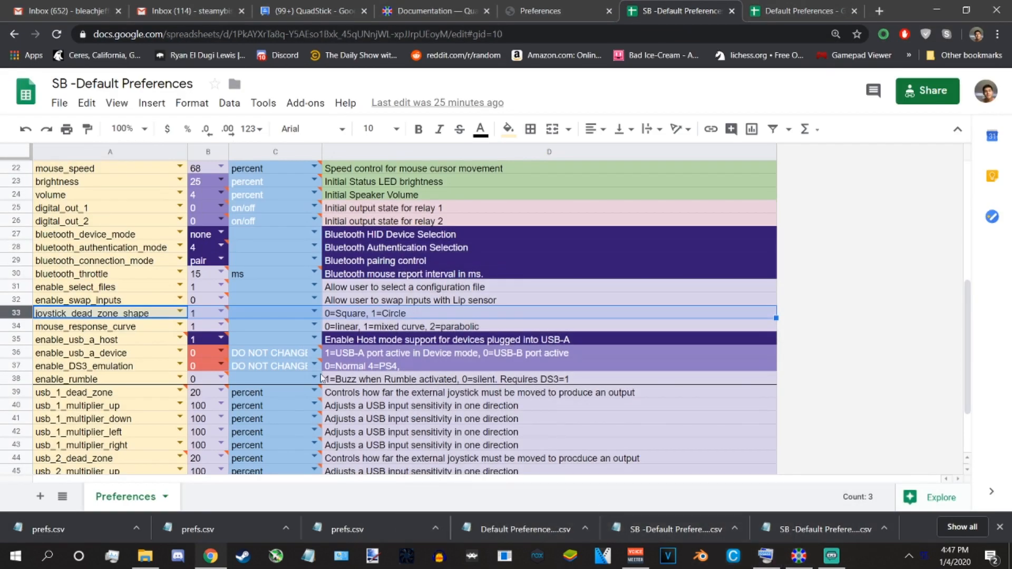
{"action": "left_click", "coordinate": [16, 326]}
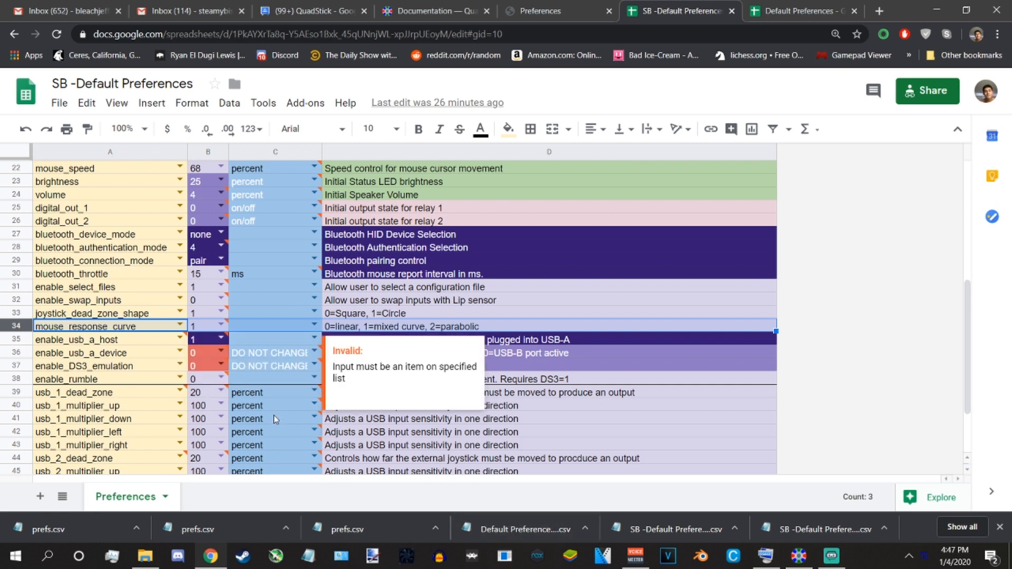
- Highlight the enable_usb_a_host row and inspect its value and description
{"action": "left_click", "coordinate": [18, 336]}
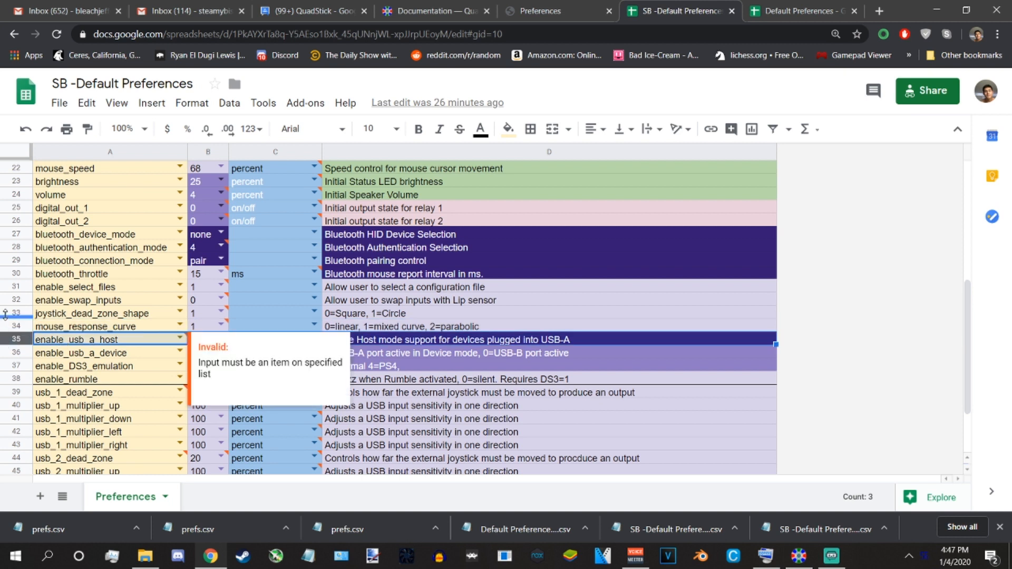
{"action": "left_click", "coordinate": [464, 343]}
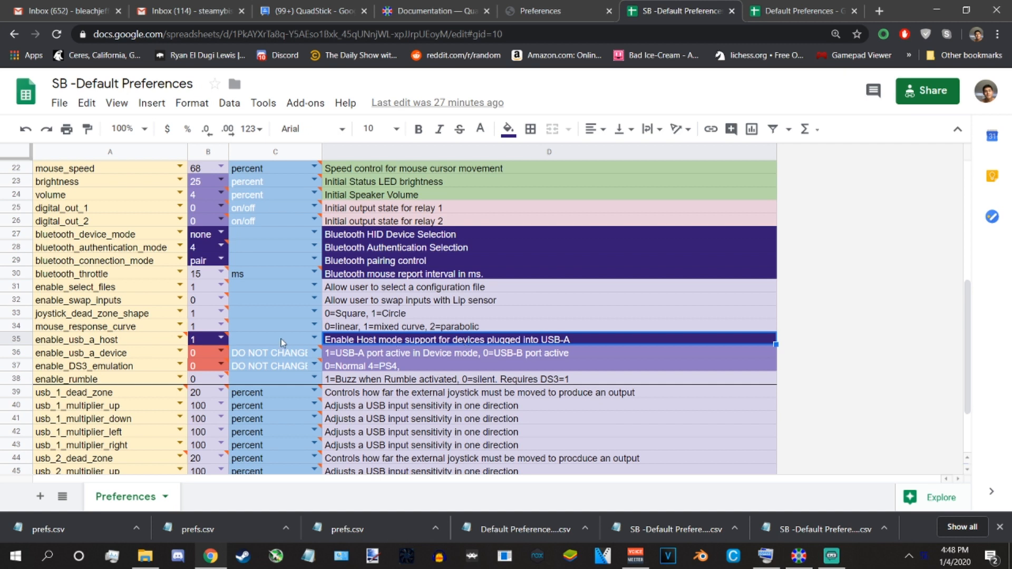
{"action": "left_click", "coordinate": [210, 341]}
{"action": "left_click", "coordinate": [416, 342]}
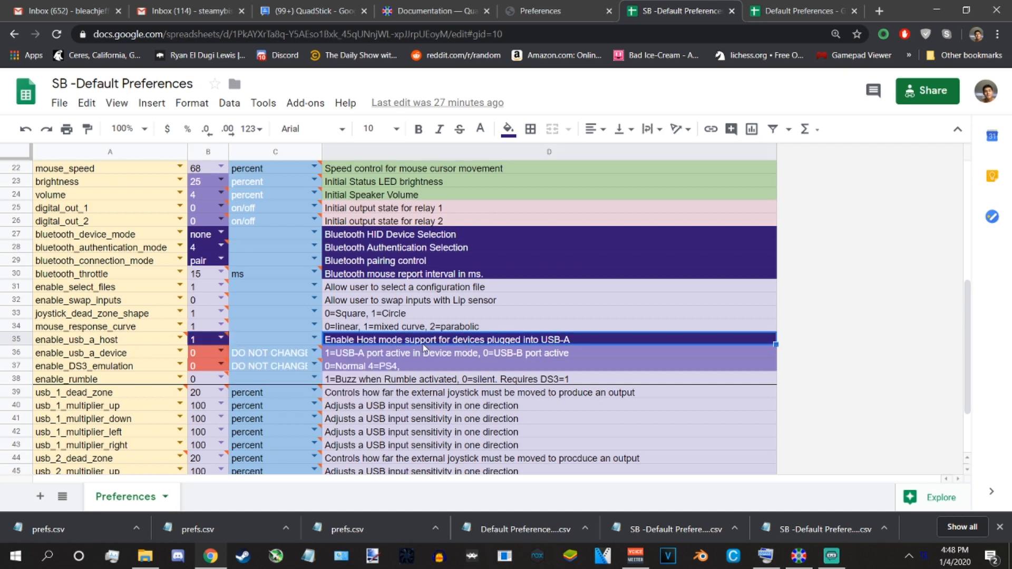
- Copy the DO NOT CHANGE note from the enable_usb_a_device row into the units cell of the enable_usb_a_host row
{"action": "left_click", "coordinate": [273, 352]}
{"action": "right_click", "coordinate": [273, 350]}
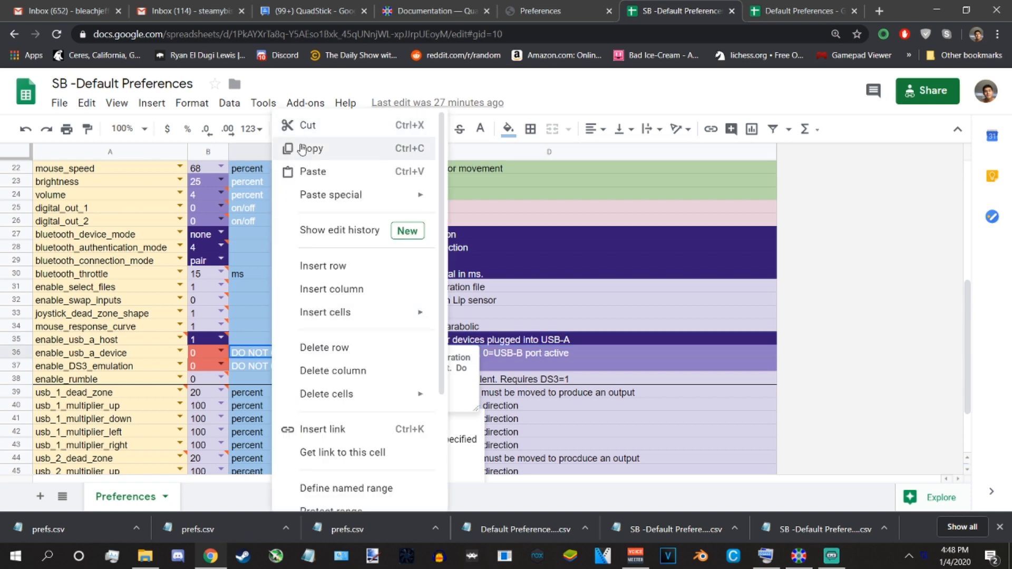
{"action": "left_click", "coordinate": [302, 150]}
{"action": "right_click", "coordinate": [274, 338]}
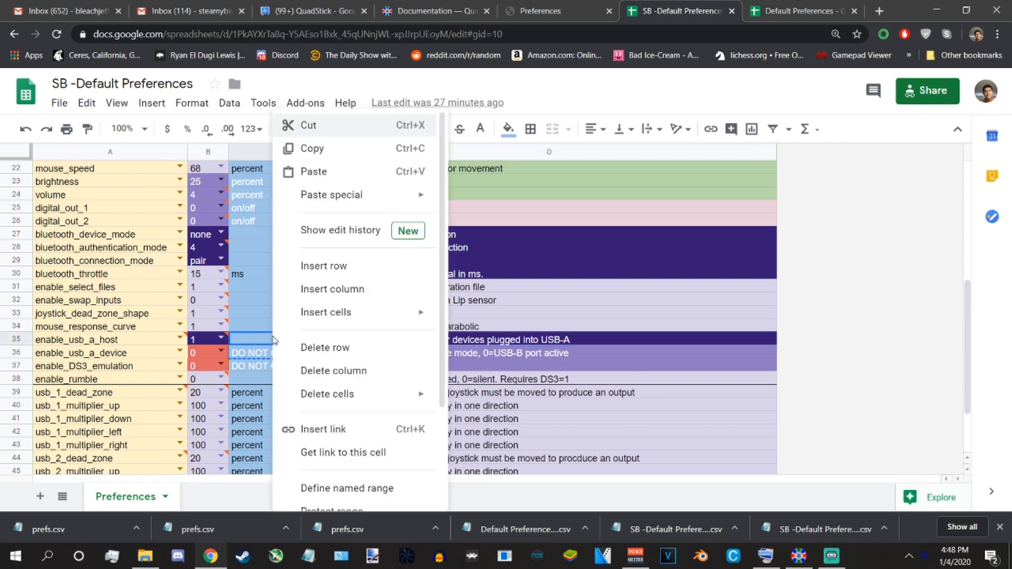
{"action": "left_click", "coordinate": [315, 172]}
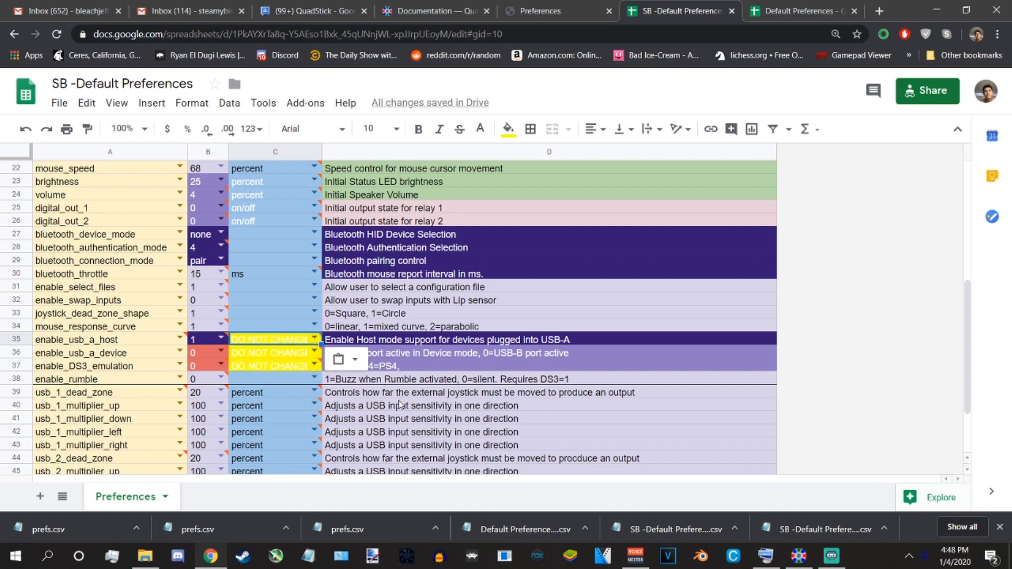
{"action": "left_click", "coordinate": [399, 367]}
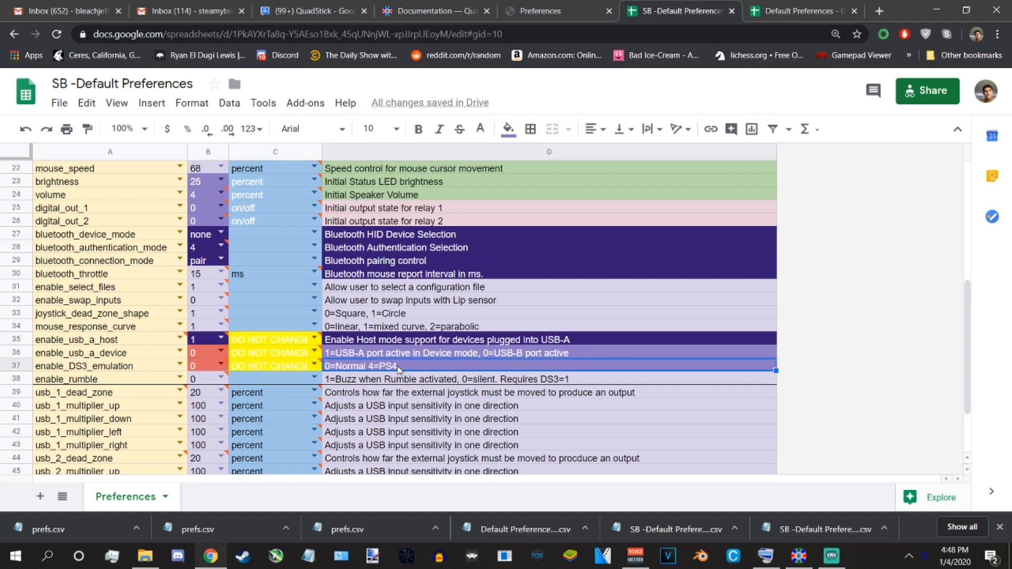
{"action": "type", "text": "."}
- Review the enable_usb_a_device and enable_DS3_emulation rows along with the description of the DS3 emulation setting
{"action": "left_click", "coordinate": [22, 353]}
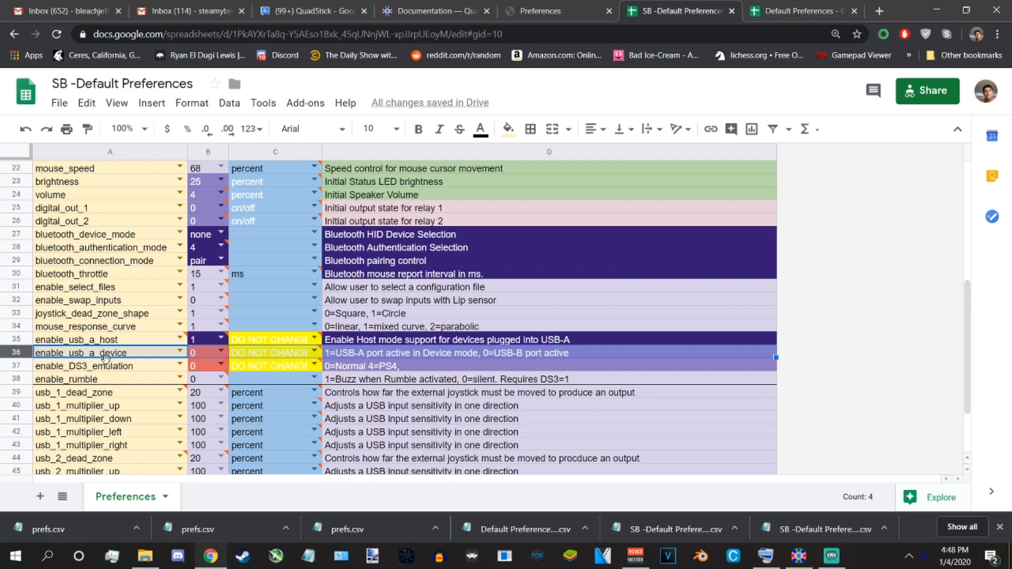
{"action": "left_click", "coordinate": [511, 367]}
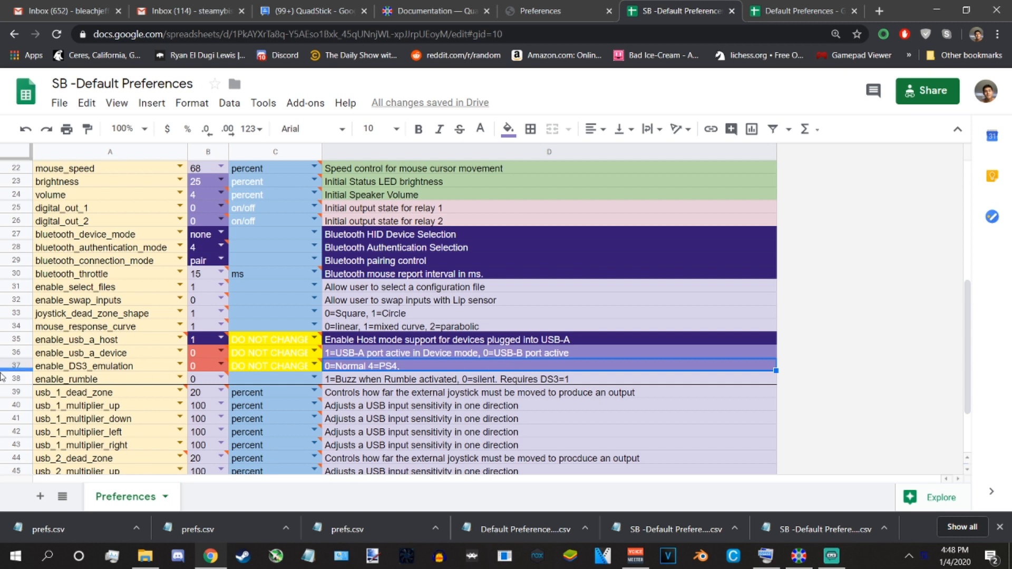
{"action": "left_click", "coordinate": [19, 367]}
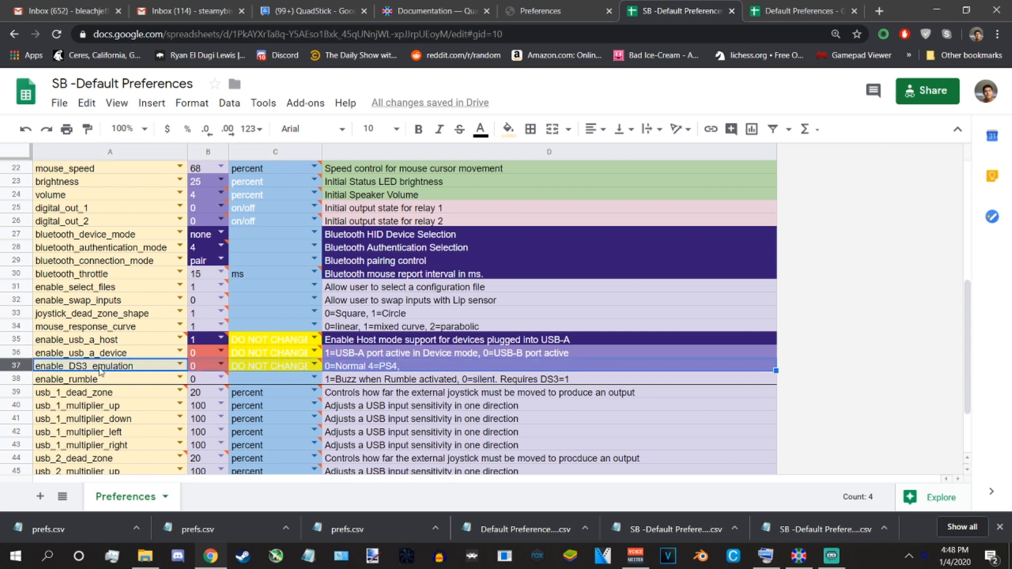
{"action": "left_click", "coordinate": [583, 364]}
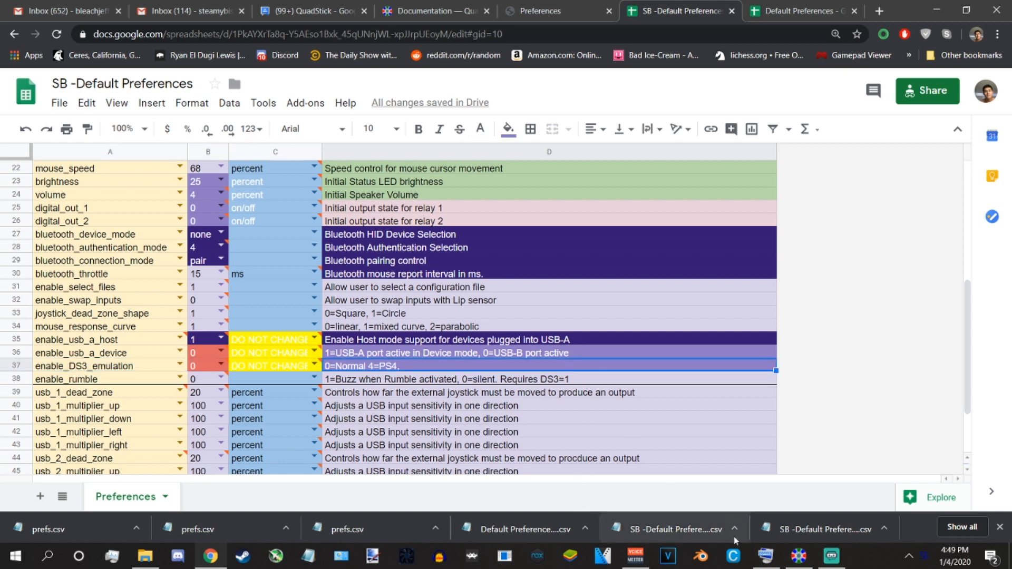
- Compare enable_DS3_emulation with the QuadStick program's Other functions options and check the values allowed in its spreadsheet cell
{"action": "left_click", "coordinate": [799, 556]}
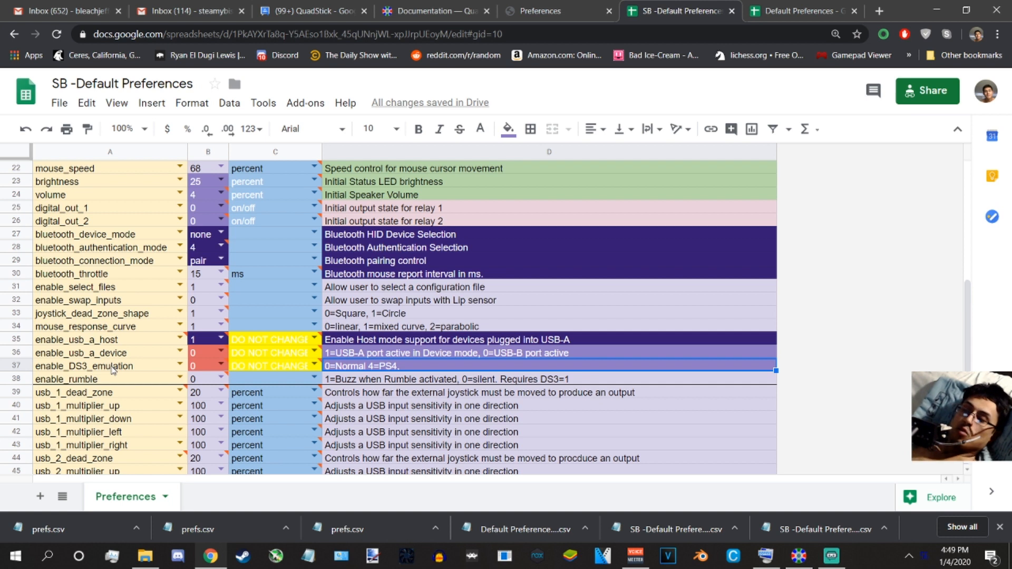
{"action": "left_click", "coordinate": [11, 366]}
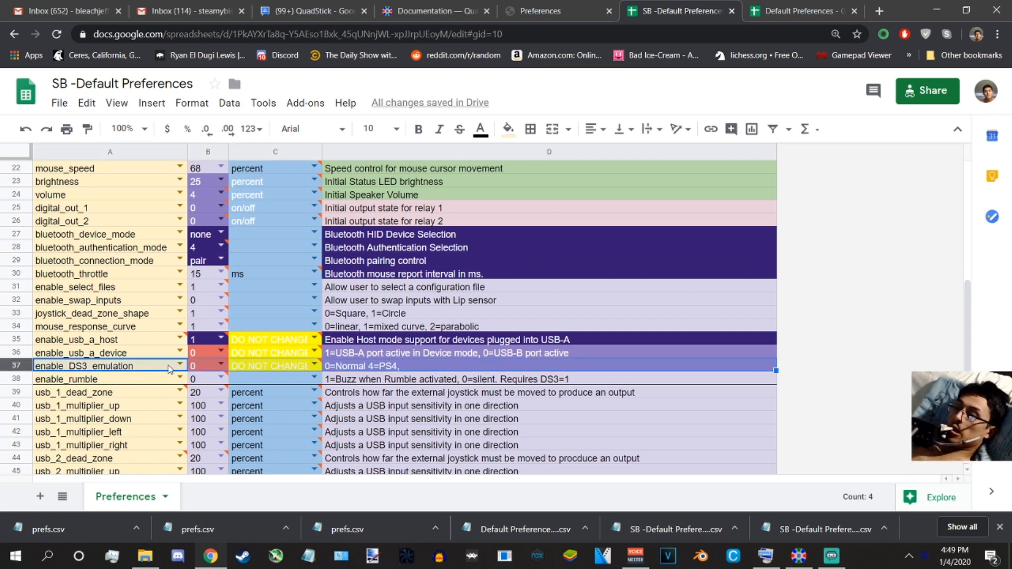
{"action": "mouse_move", "coordinate": [218, 369]}
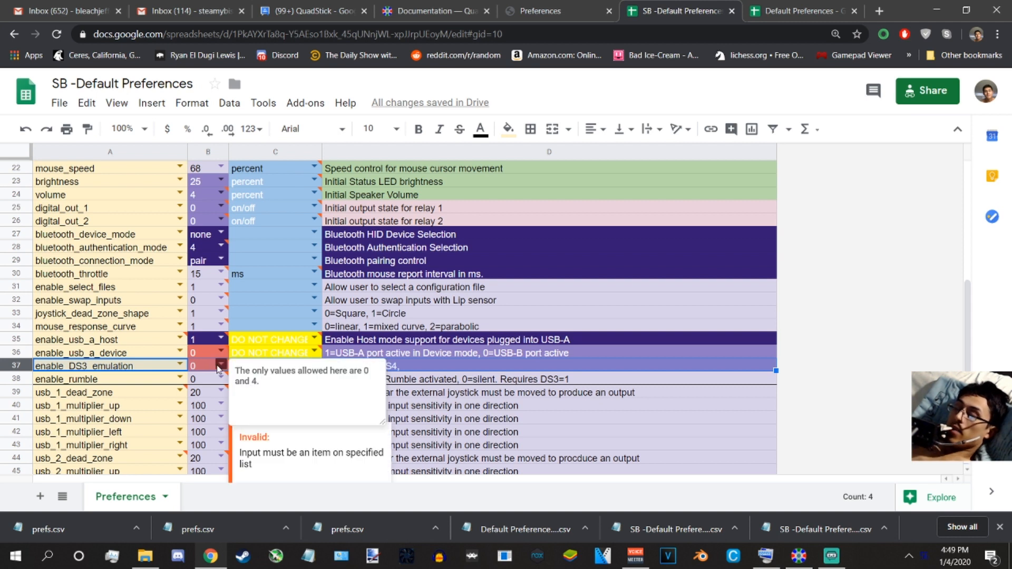
{"action": "left_click", "coordinate": [452, 370]}
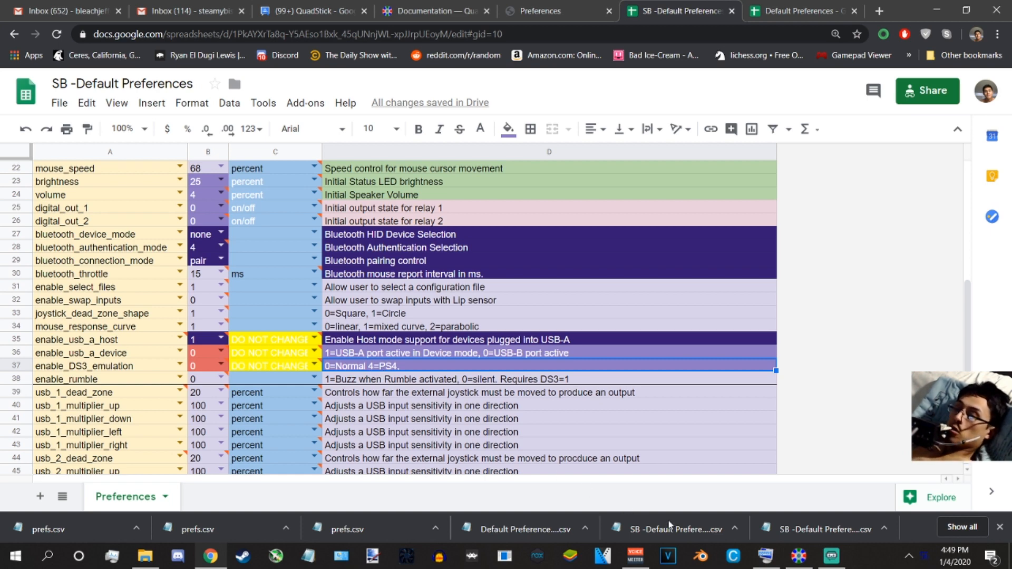
- Set the enable_DS3_emulation value to 4 and accept the edit to the protected cell
{"action": "left_click", "coordinate": [763, 563]}
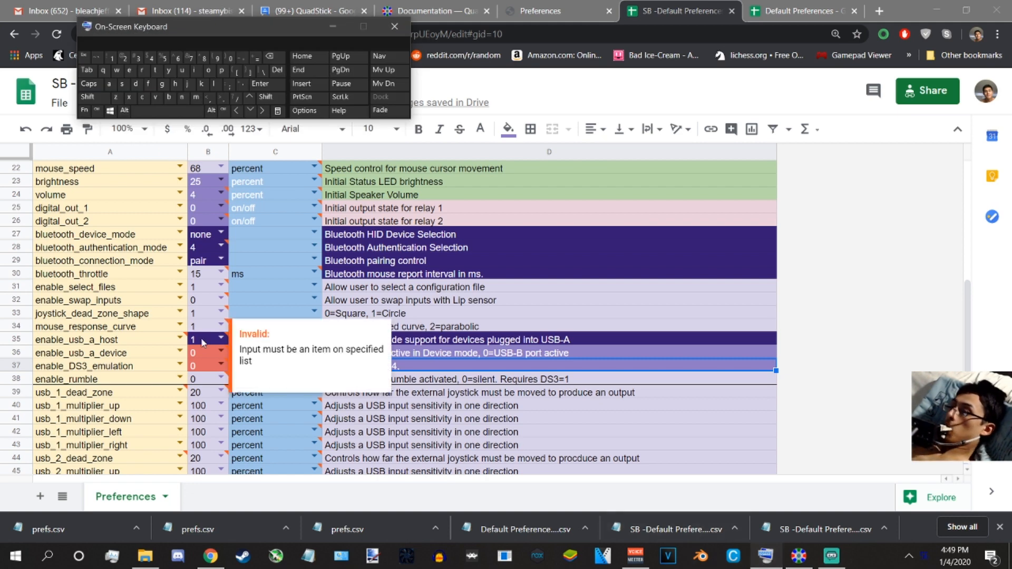
{"action": "left_click", "coordinate": [204, 366]}
{"action": "left_click", "coordinate": [203, 365]}
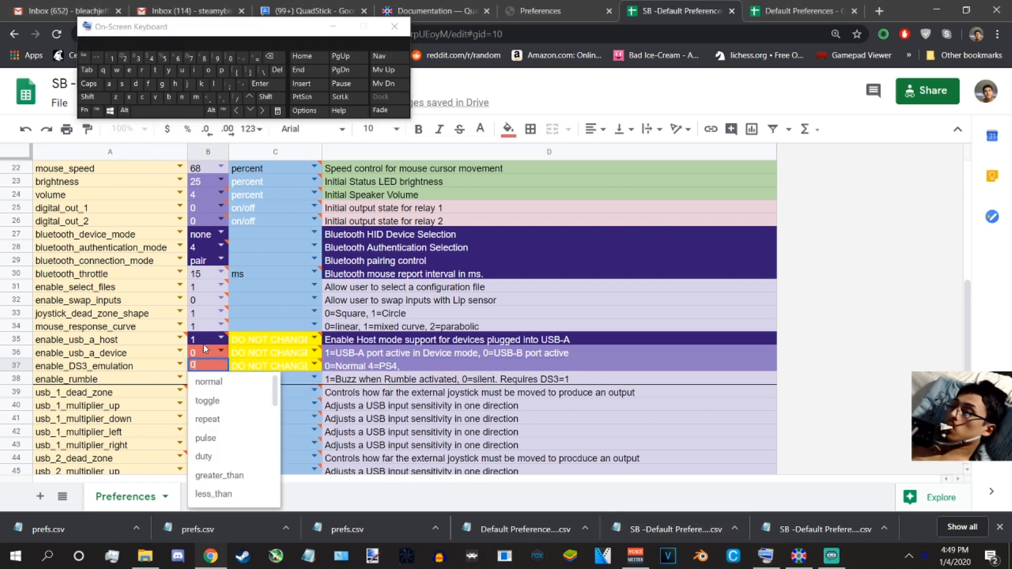
{"action": "left_click", "coordinate": [281, 56]}
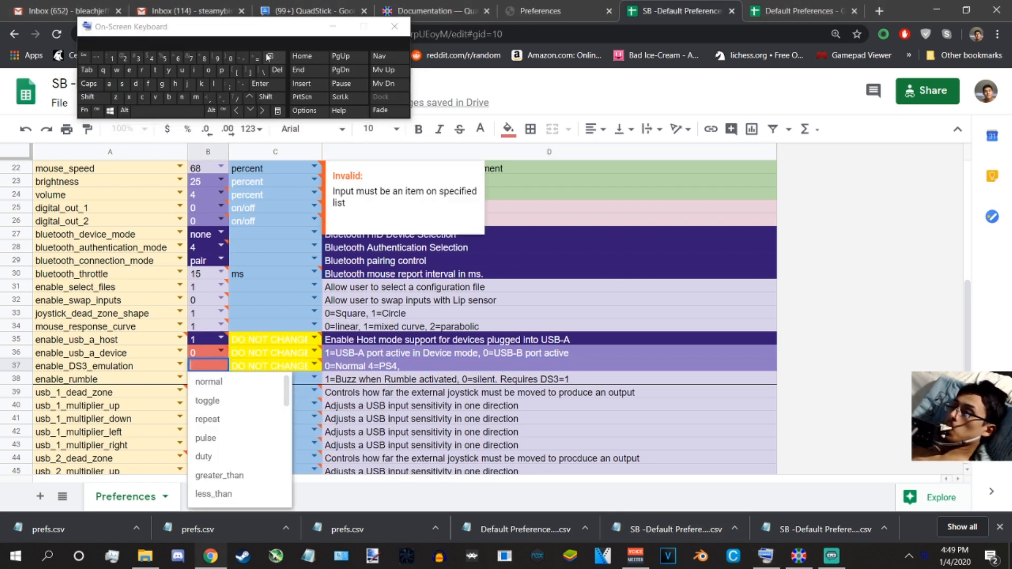
{"action": "left_click", "coordinate": [153, 57]}
{"action": "left_click", "coordinate": [415, 329]}
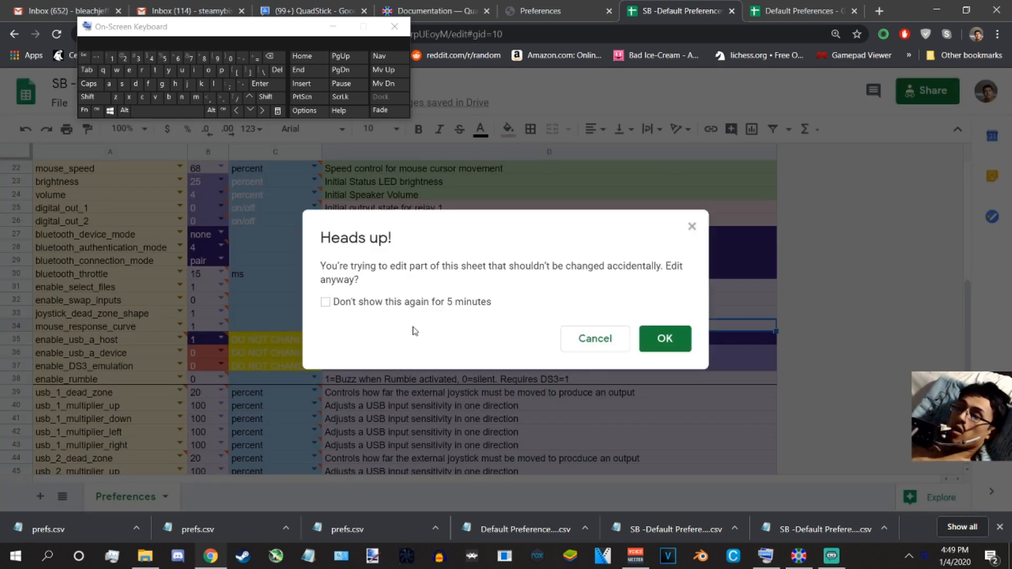
{"action": "left_click", "coordinate": [664, 351]}
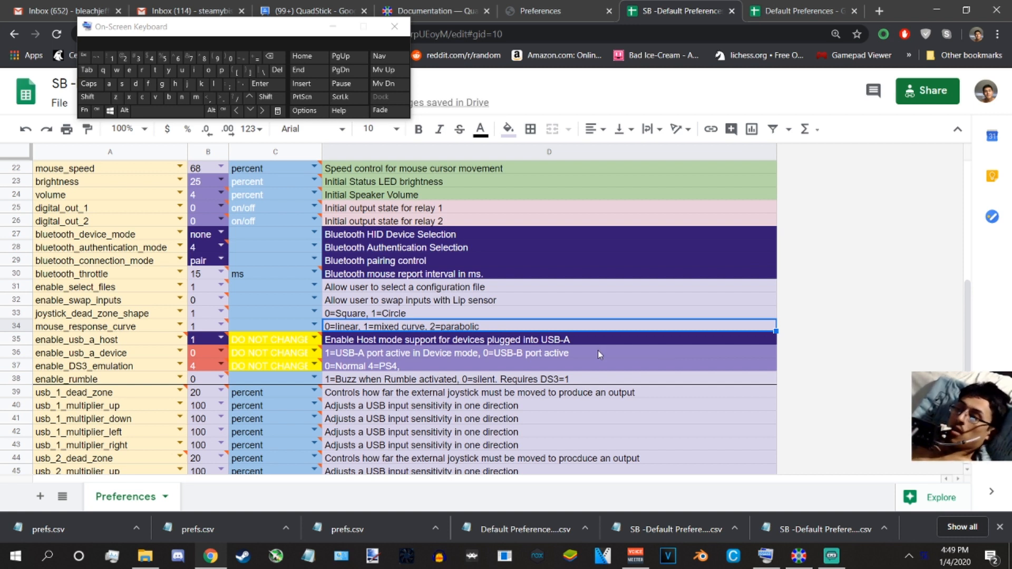
- Review the remaining rows from enable_rumble through the usb_1 and usb_2 settings to enable_left_side_tube
{"action": "left_click", "coordinate": [473, 348]}
{"action": "scroll", "coordinate": [472, 349], "scroll_direction": "down", "scroll_amount": 1}
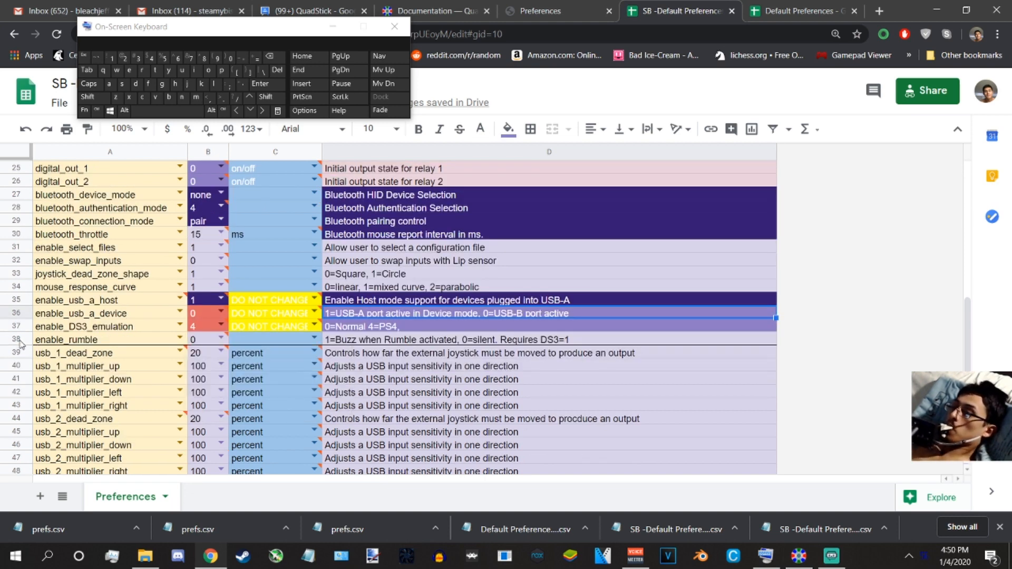
{"action": "left_click_drag", "start_coordinate": [20, 342], "coordinate": [22, 546]}
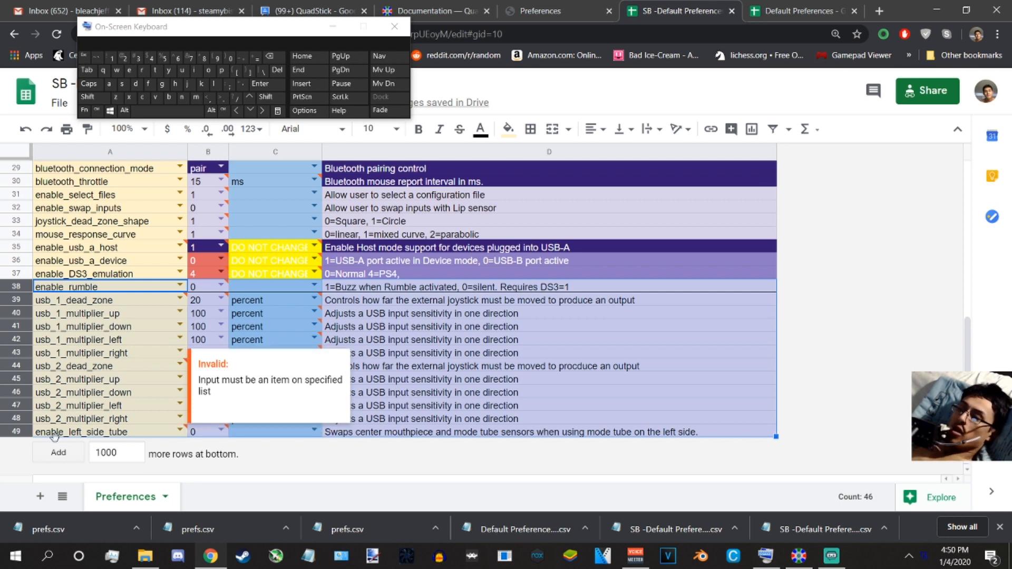
{"action": "left_click", "coordinate": [16, 430]}
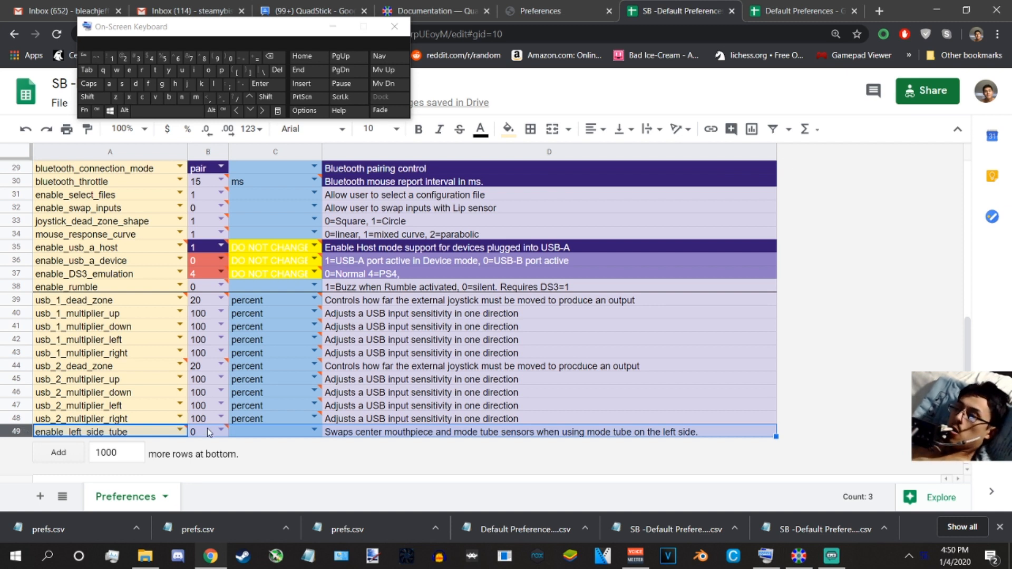
{"action": "mouse_move", "coordinate": [207, 429]}
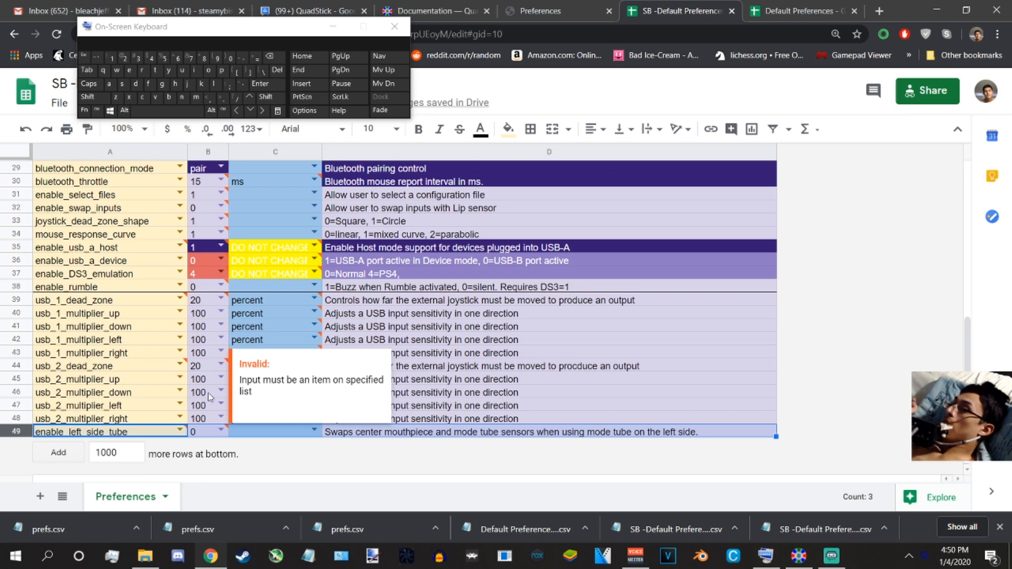
- Put the on-screen keyboard away and download the preferences spreadsheet as a CSV file with the Quadstick add-on
{"action": "left_click", "coordinate": [334, 26]}
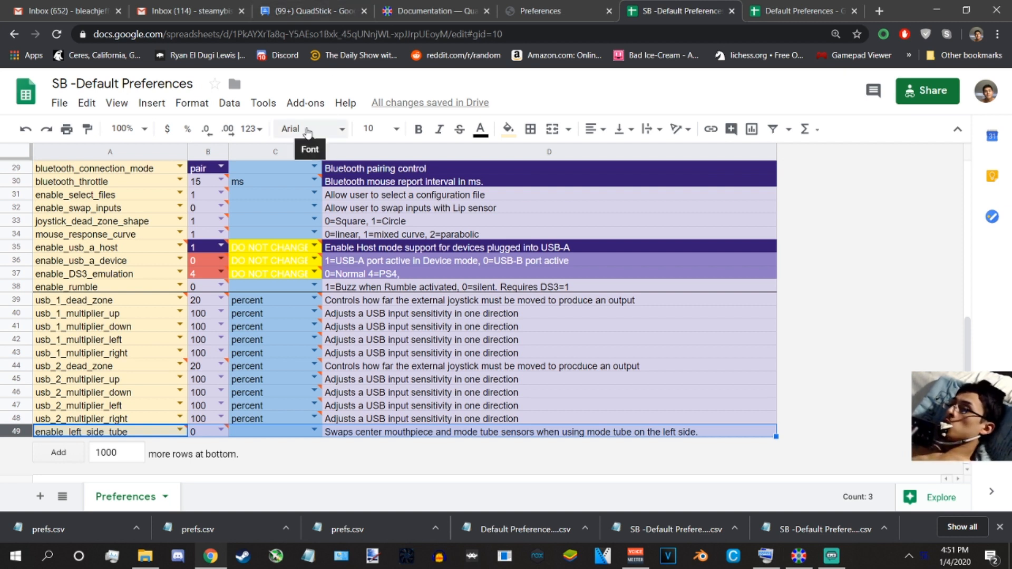
{"action": "left_click", "coordinate": [307, 103]}
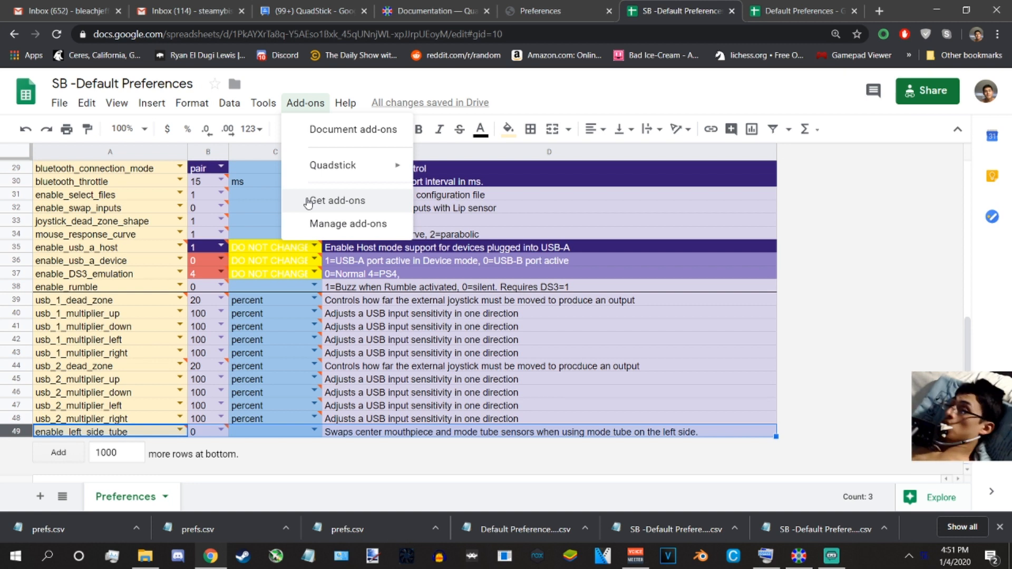
{"action": "mouse_move", "coordinate": [318, 175]}
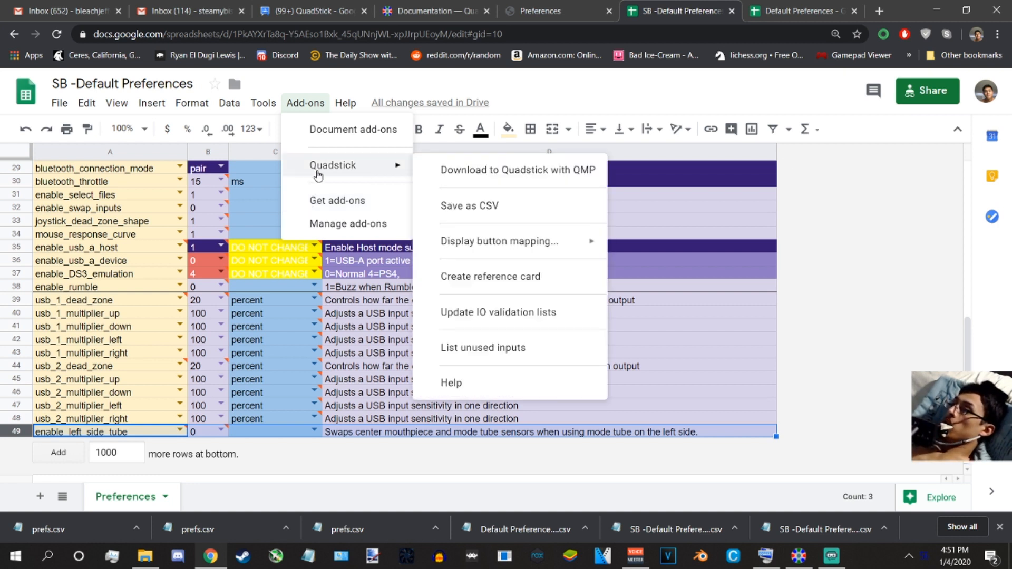
{"action": "left_click", "coordinate": [480, 209]}
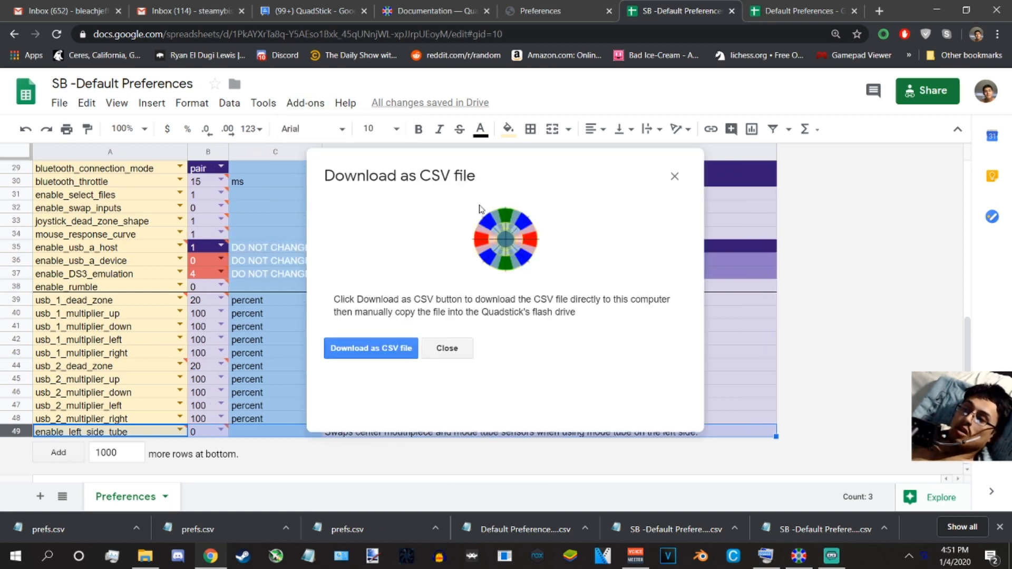
{"action": "left_click", "coordinate": [355, 350]}
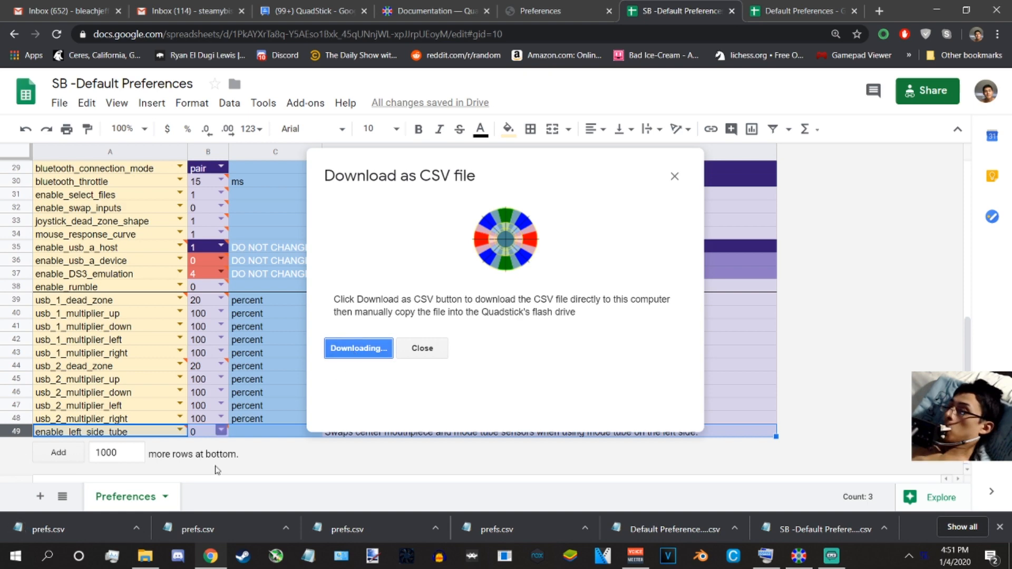
- Switch to File Explorer and copy the existing prefs file on the Quad Stick (E:) drive
{"action": "left_click", "coordinate": [145, 555]}
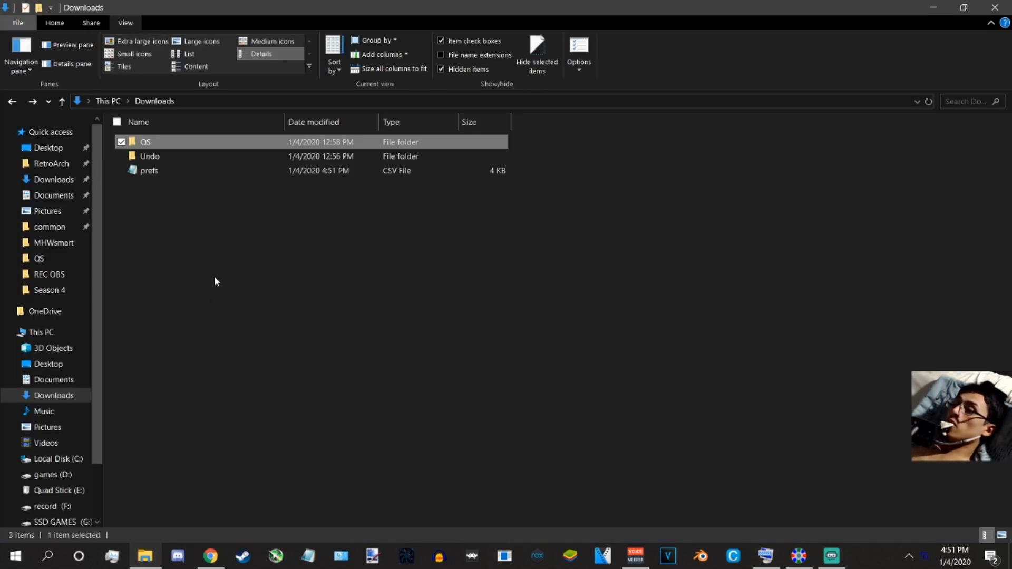
{"action": "left_click", "coordinate": [214, 277]}
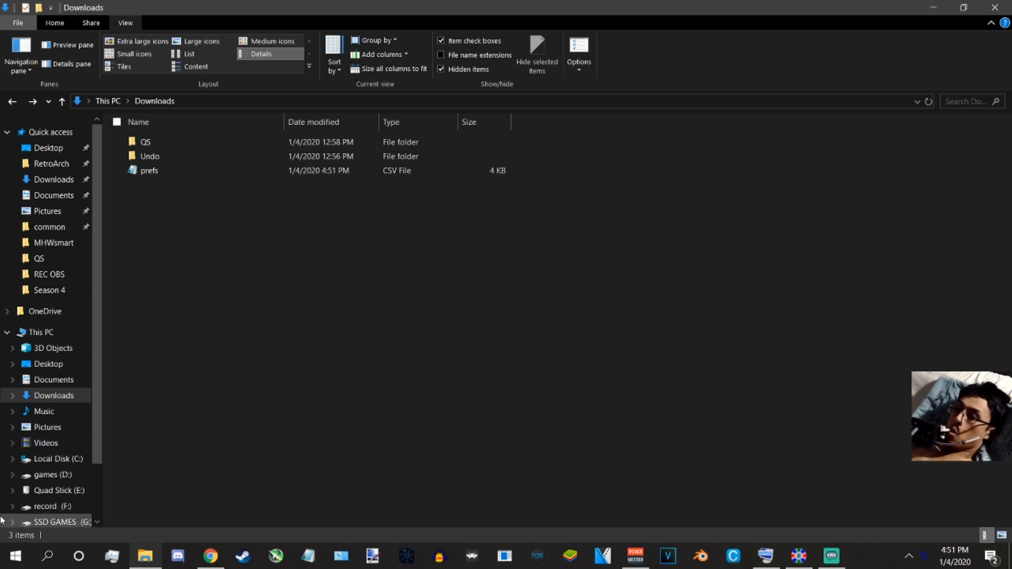
{"action": "left_click", "coordinate": [58, 490]}
{"action": "left_click", "coordinate": [228, 475]}
{"action": "scroll", "coordinate": [226, 475], "scroll_direction": "down", "scroll_amount": 2}
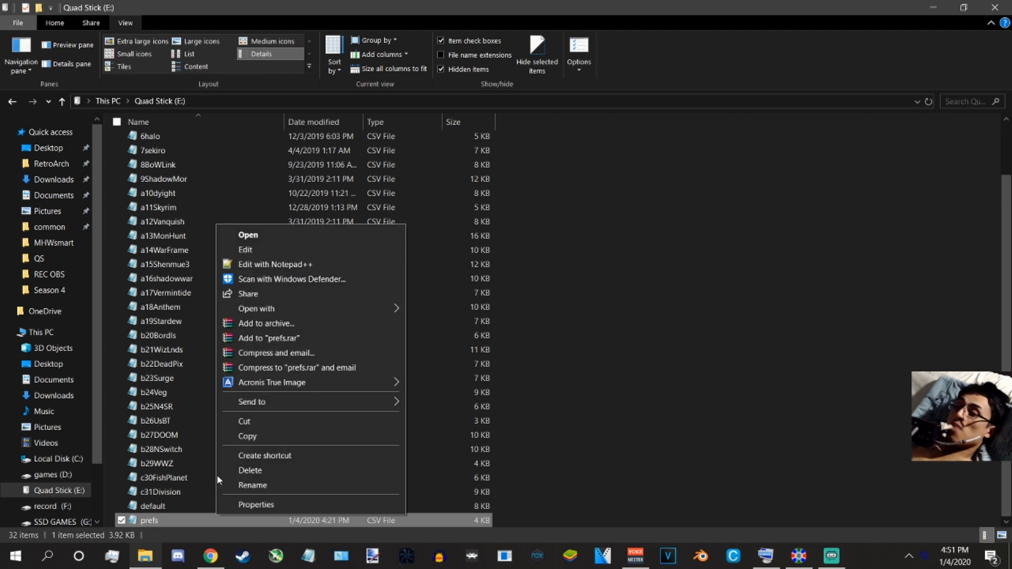
{"action": "left_click", "coordinate": [248, 436]}
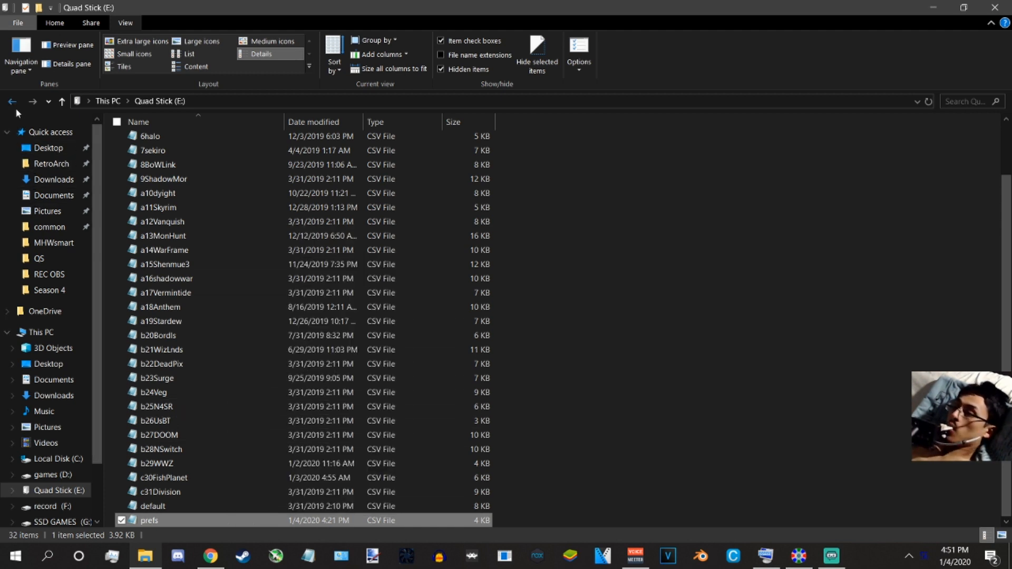
- Check the QS folder in Downloads for a prefs file, then return to the Downloads folder
{"action": "left_click", "coordinate": [53, 395]}
{"action": "key", "text": "ctrl+v"}
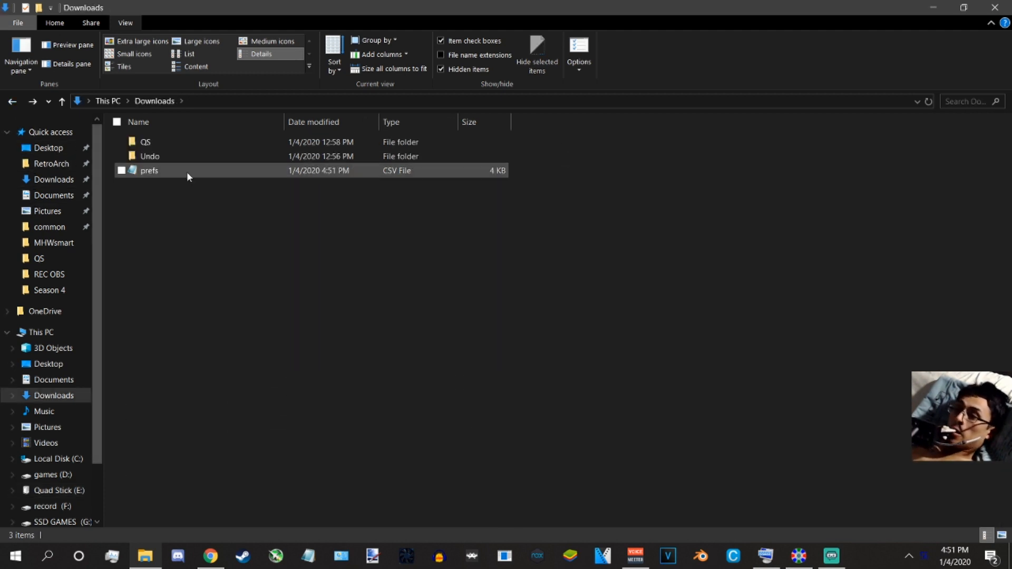
{"action": "double_click", "coordinate": [212, 140]}
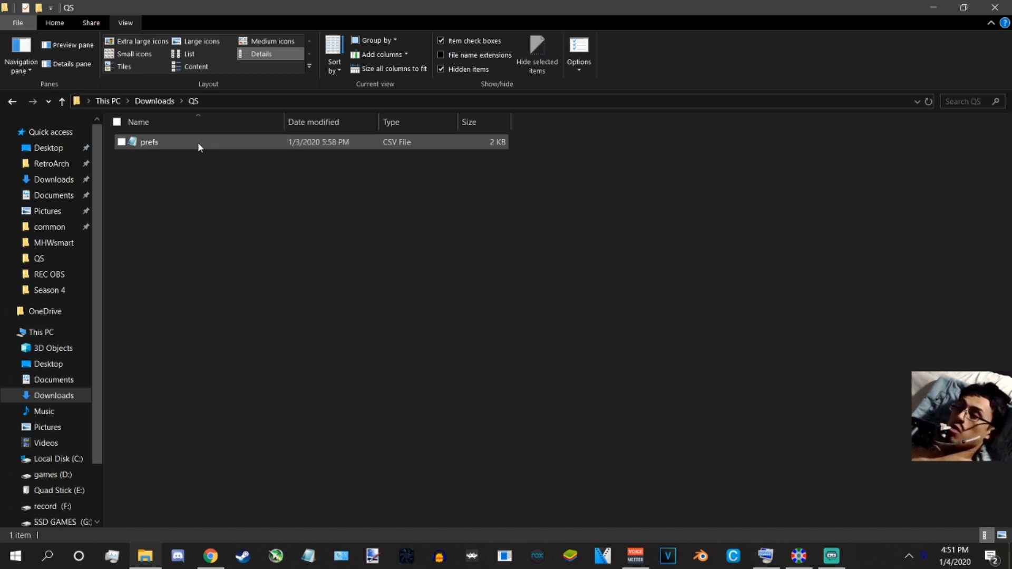
{"action": "left_click", "coordinate": [154, 101]}
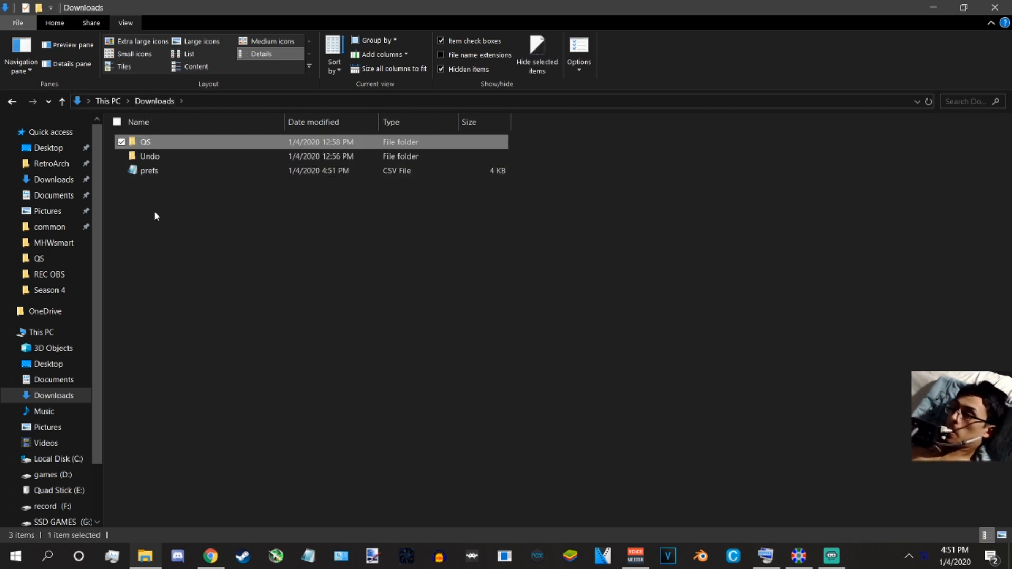
{"action": "left_click", "coordinate": [154, 225]}
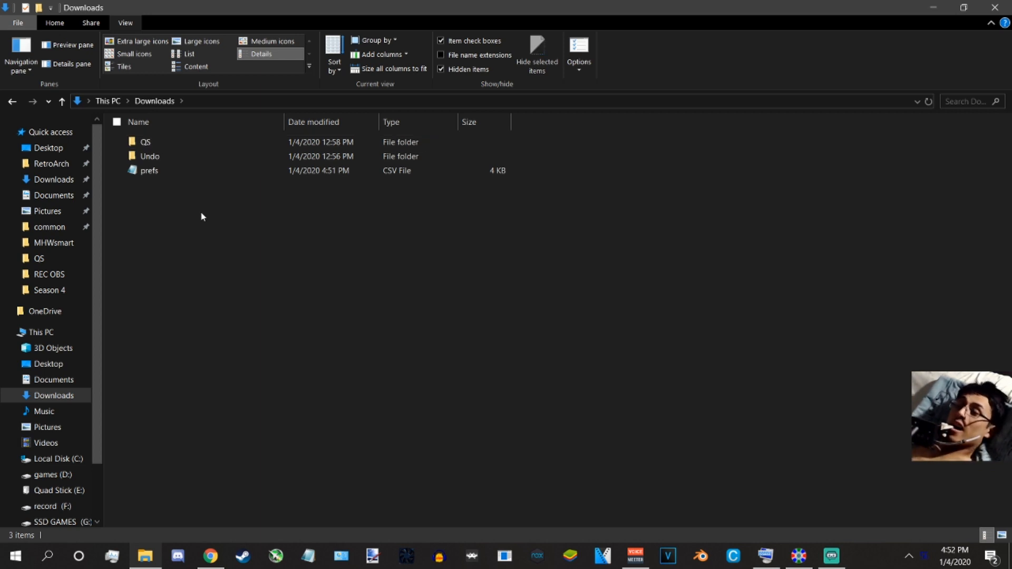
- Copy the downloaded prefs file from Downloads to the Quad Stick (E:) drive, replacing the prefs.csv there
{"action": "left_click", "coordinate": [268, 176]}
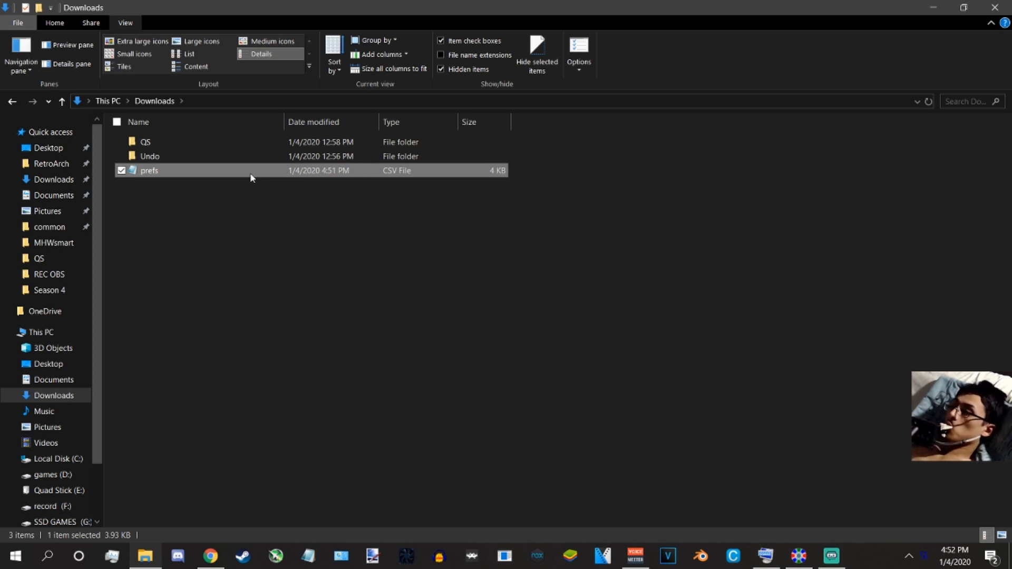
{"action": "left_click_drag", "start_coordinate": [250, 173], "coordinate": [73, 490]}
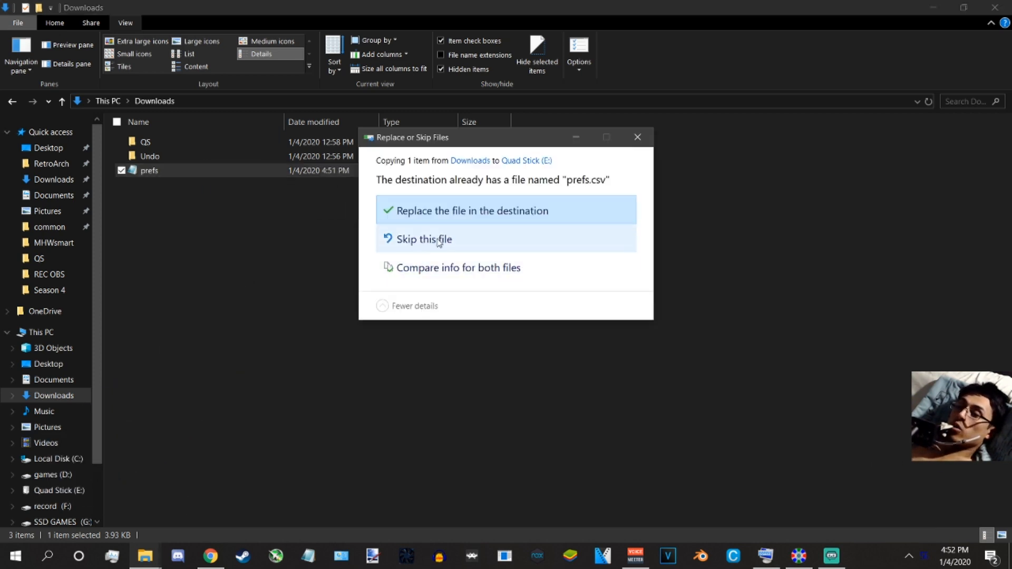
{"action": "left_click", "coordinate": [485, 214]}
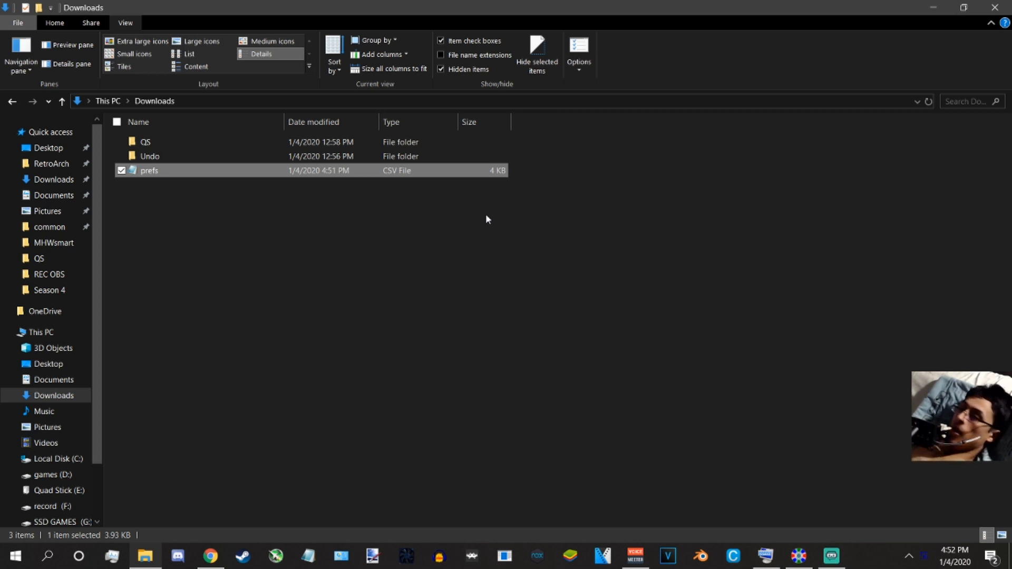
{"action": "left_click", "coordinate": [486, 216]}
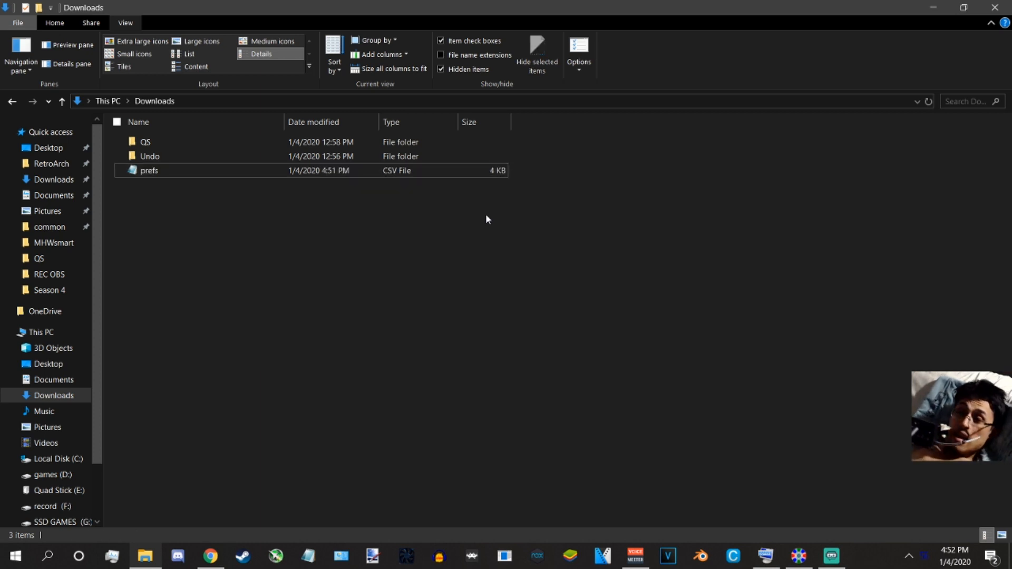
- Close the running QuadStick program and launch it again to load the replaced preferences
{"action": "right_click", "coordinate": [804, 555]}
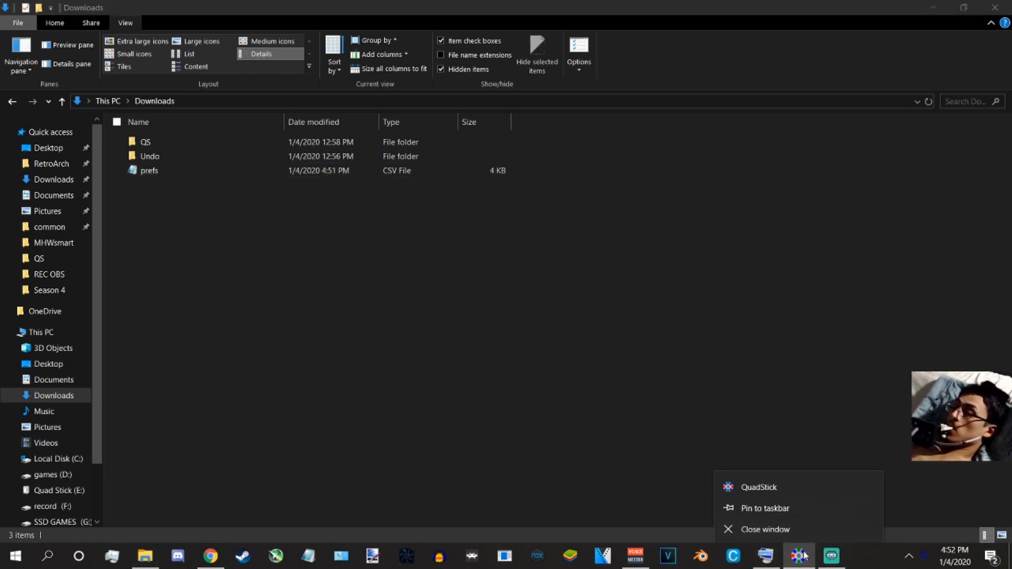
{"action": "left_click", "coordinate": [782, 527]}
{"action": "key", "text": "super"}
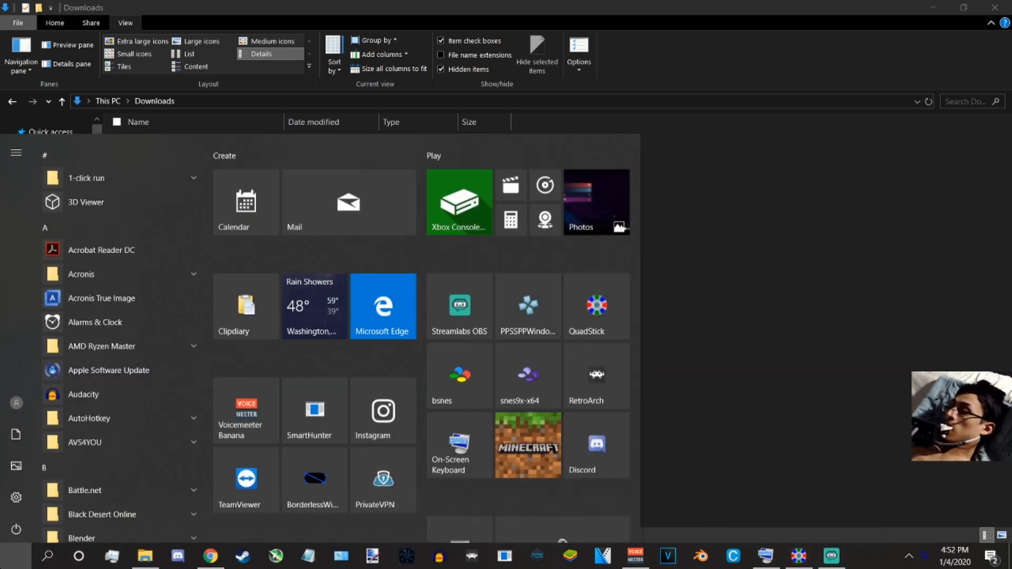
{"action": "left_click", "coordinate": [585, 302]}
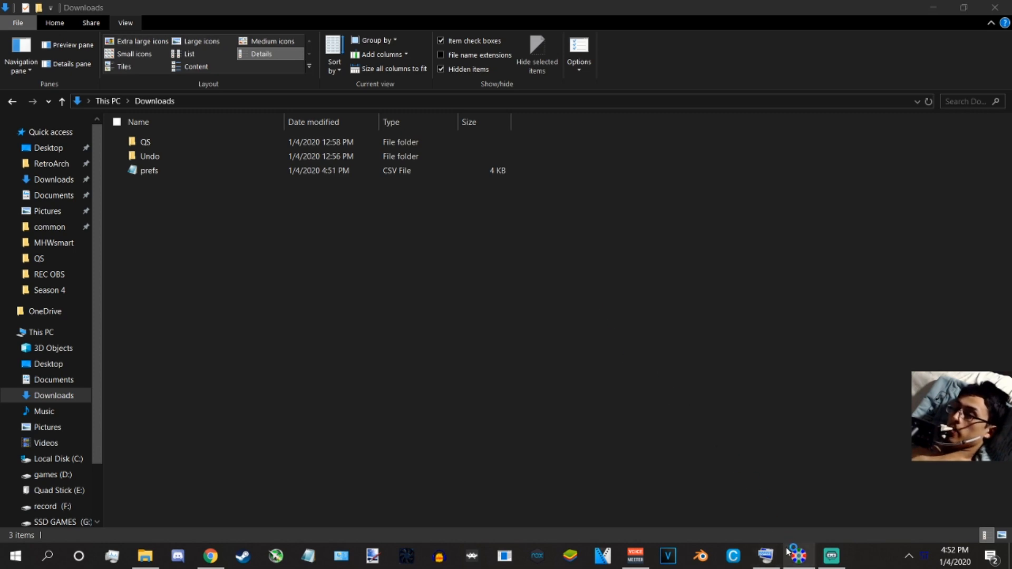
{"action": "mouse_move", "coordinate": [789, 553]}
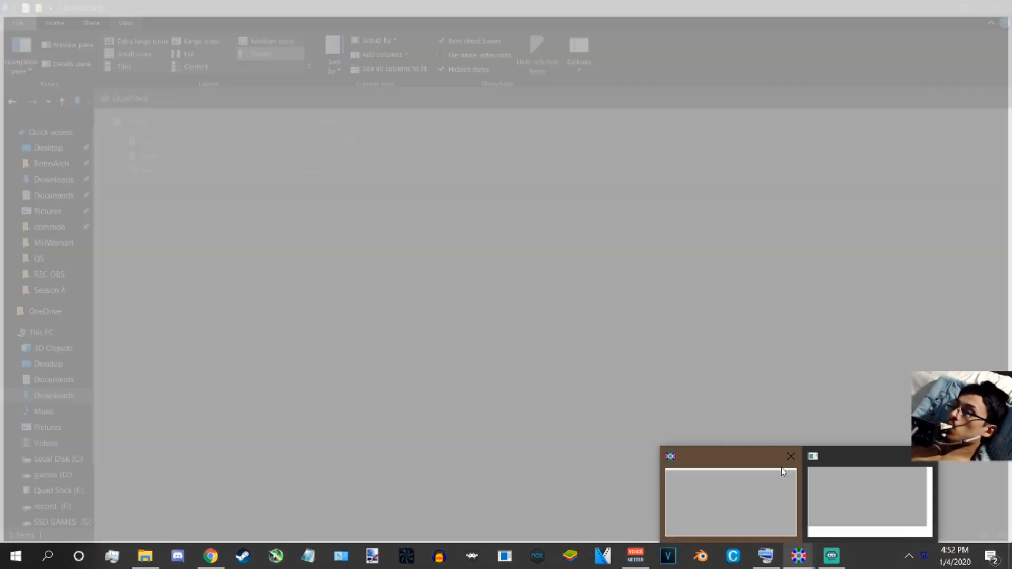
{"action": "left_click", "coordinate": [788, 457]}
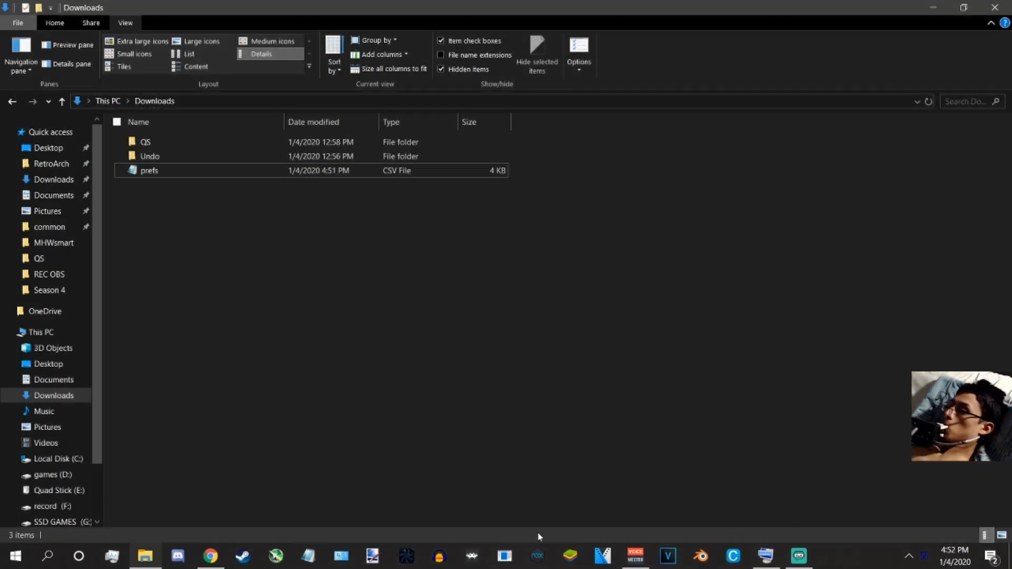
{"action": "left_click", "coordinate": [15, 556]}
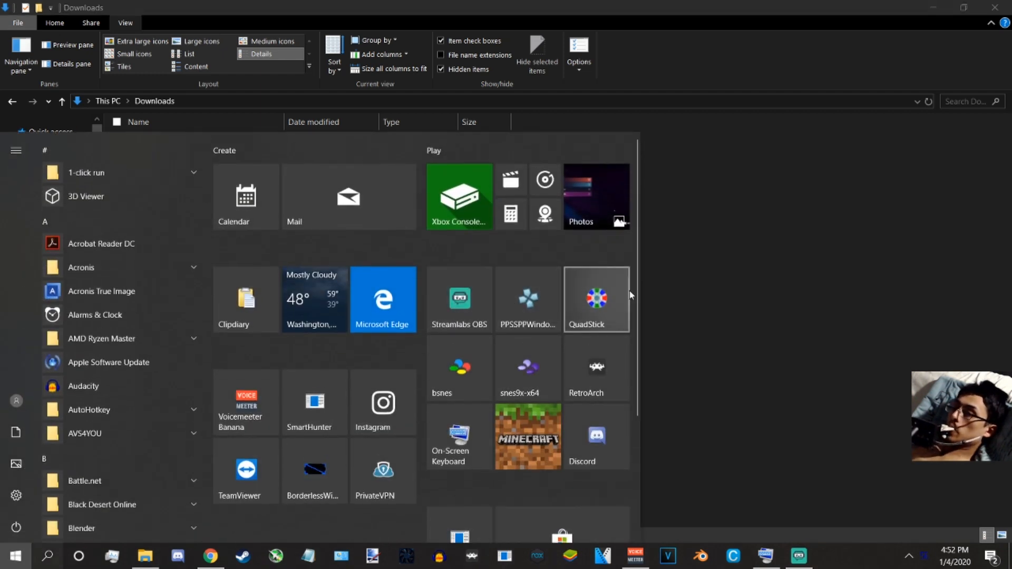
{"action": "left_click", "coordinate": [629, 293]}
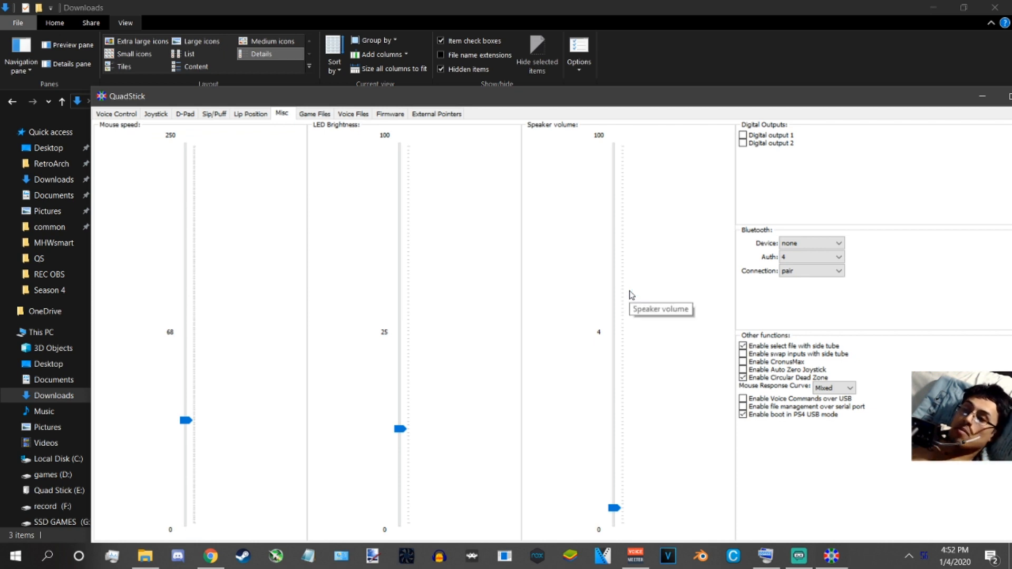
- Display the QuadStick program's joystick settings in a maximized window to examine the loaded preference values
{"action": "left_click", "coordinate": [159, 115]}
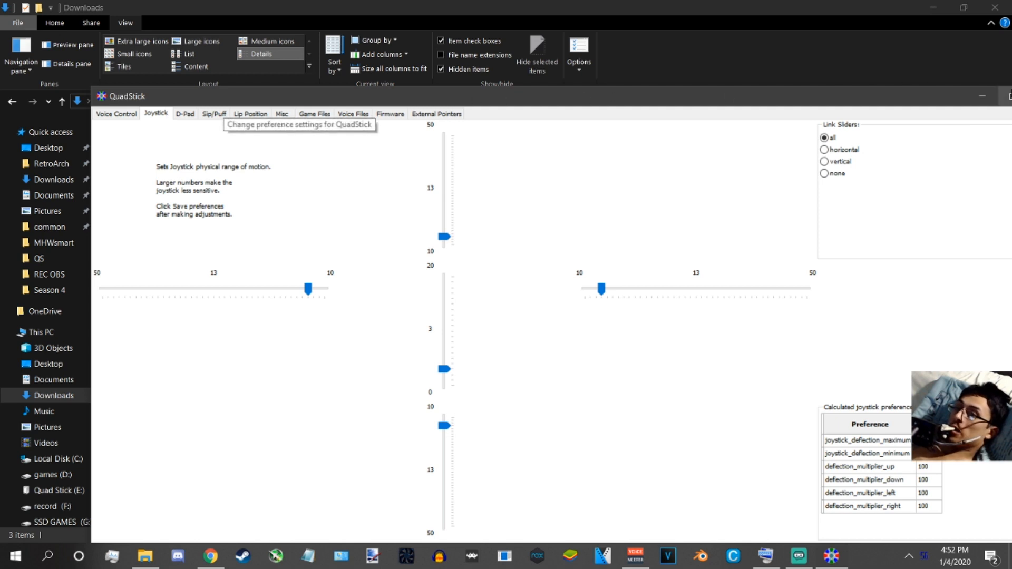
{"action": "left_click", "coordinate": [1008, 96]}
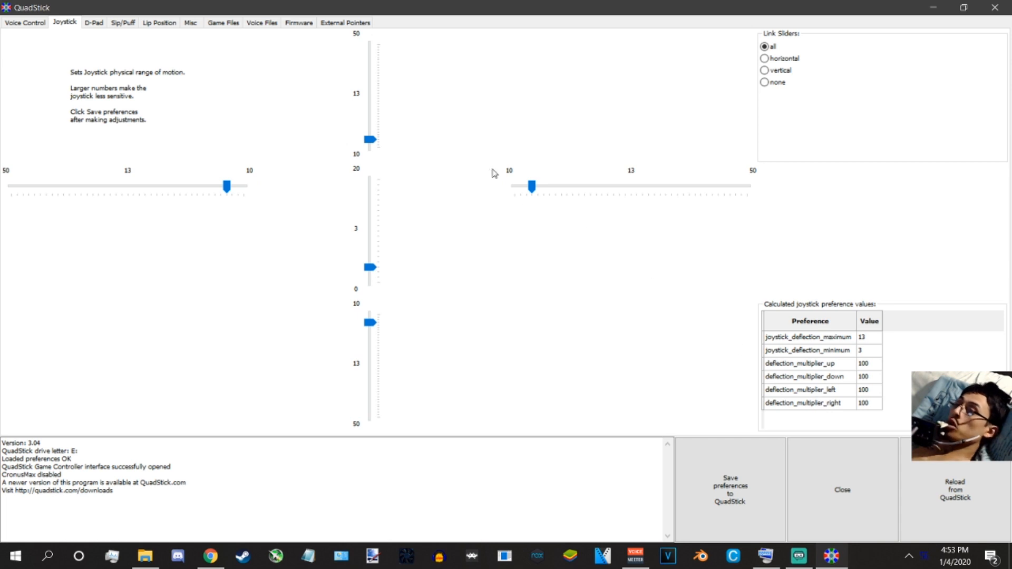
- Examine the loaded D-Pad, Sip/Puff, Lip Position and Misc preference values, including the long high threshold delay
{"action": "left_click", "coordinate": [88, 25]}
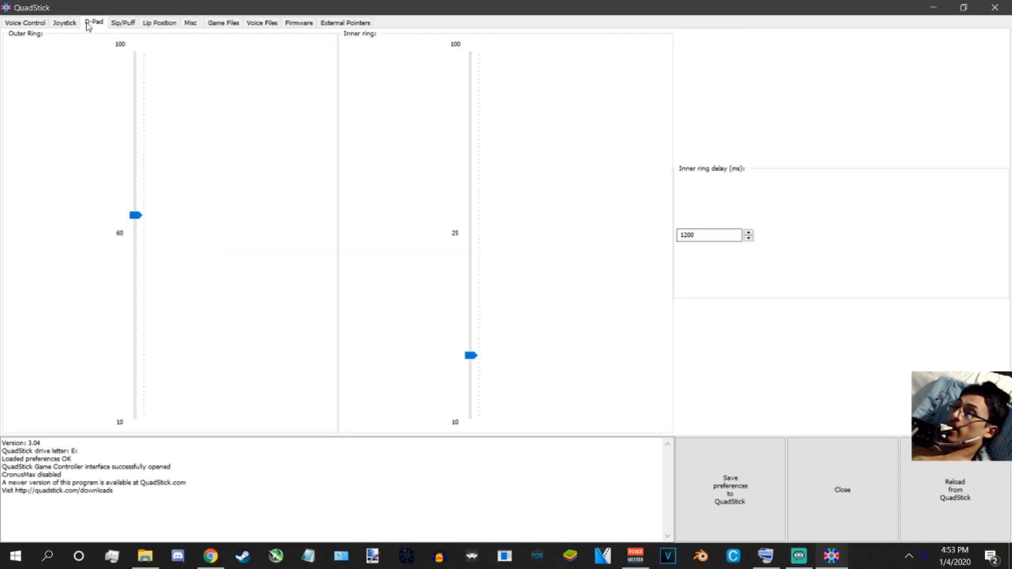
{"action": "left_click", "coordinate": [131, 26]}
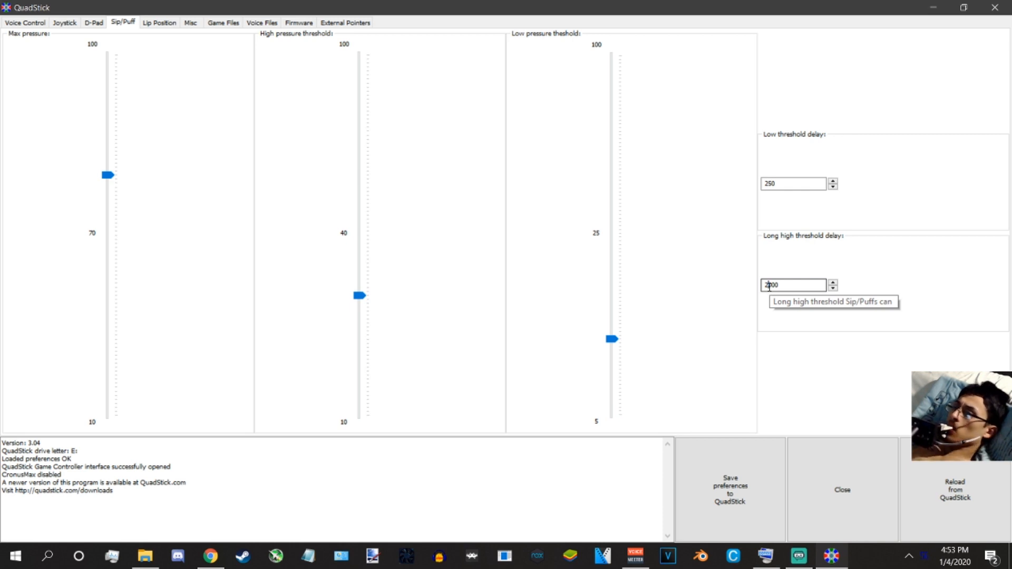
{"action": "left_click_drag", "start_coordinate": [769, 285], "coordinate": [738, 288]}
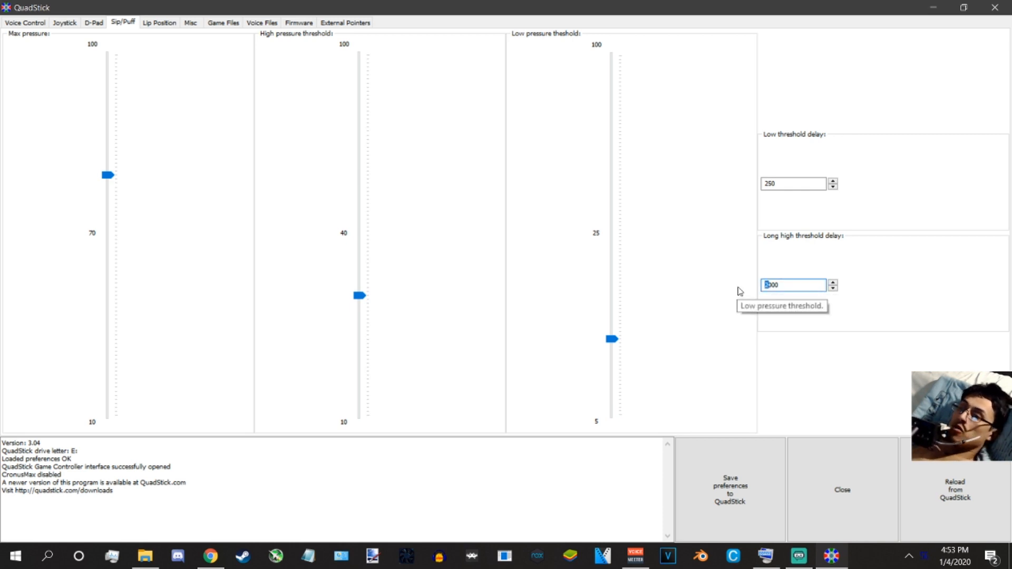
{"action": "left_click", "coordinate": [176, 22]}
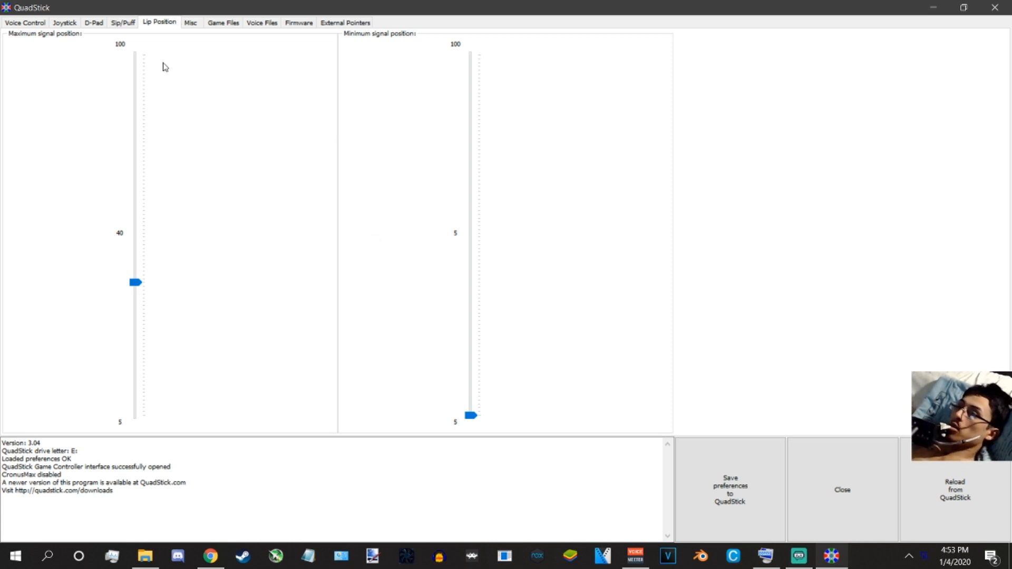
{"action": "left_click", "coordinate": [192, 23]}
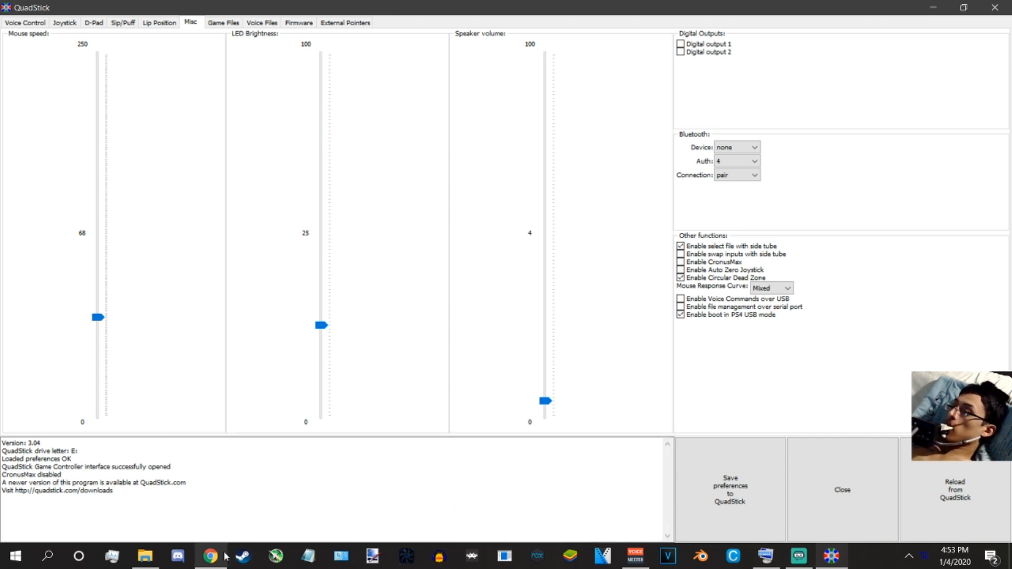
- Switch to the SB -Default Preferences spreadsheet in Chrome and set the enable_DS3_emulation value to 0
{"action": "mouse_move", "coordinate": [226, 557]}
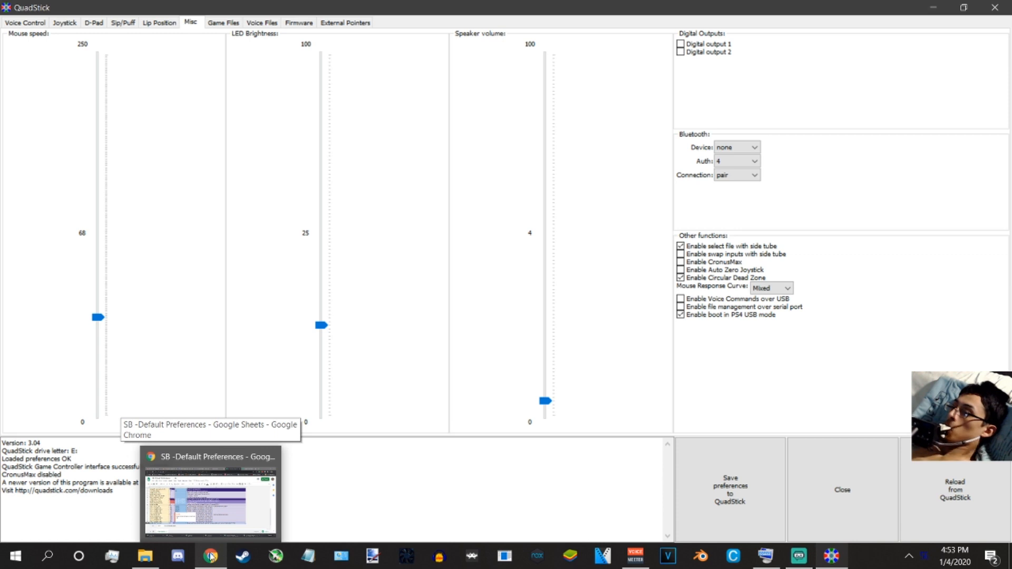
{"action": "left_click", "coordinate": [213, 556]}
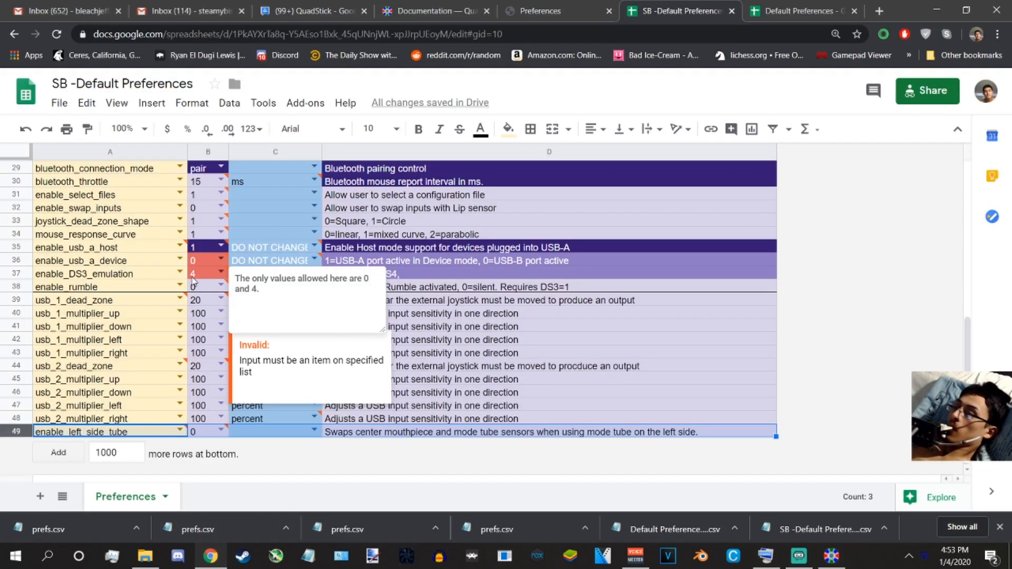
{"action": "left_click", "coordinate": [18, 273]}
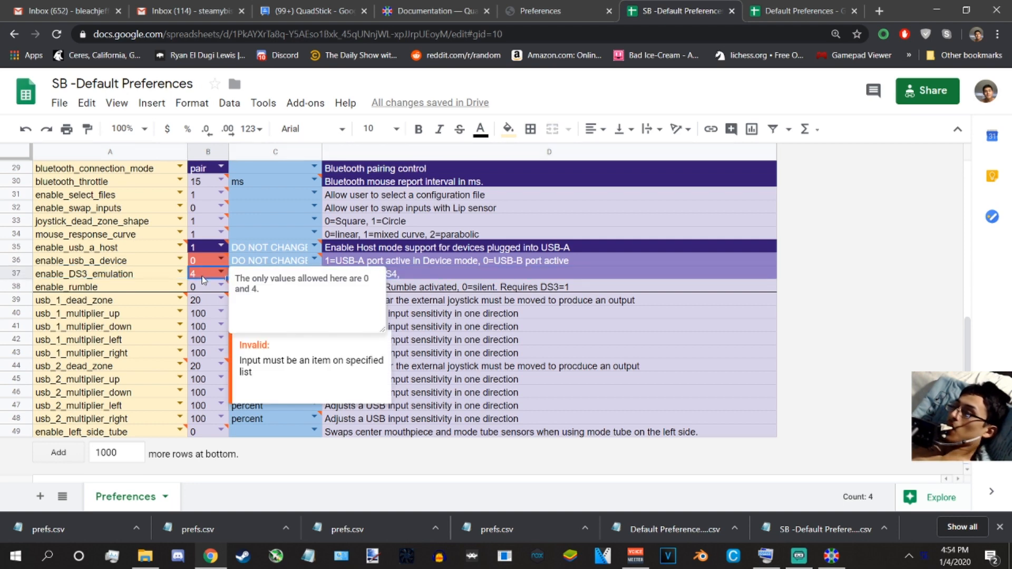
{"action": "double_click", "coordinate": [194, 277]}
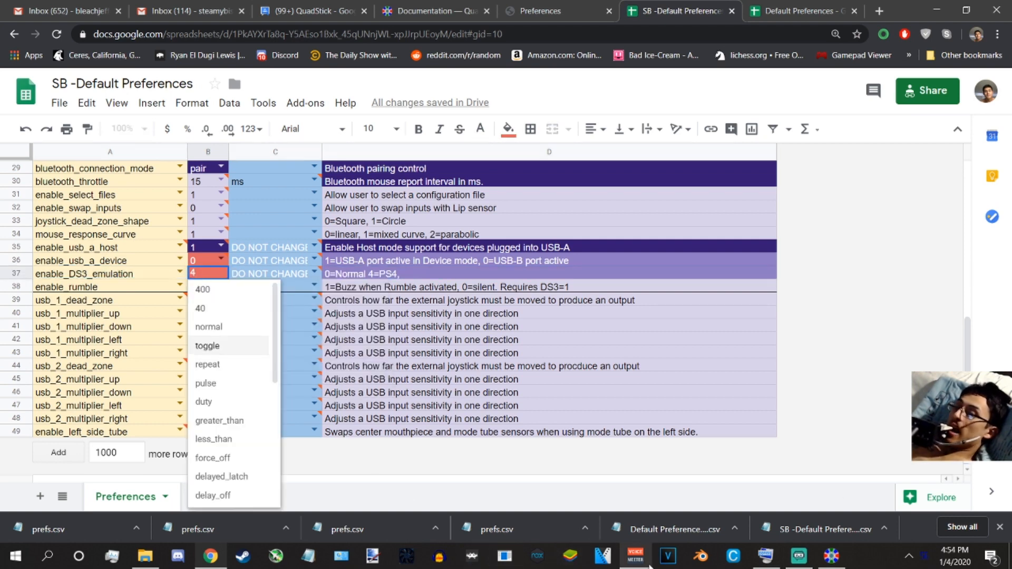
{"action": "left_click", "coordinate": [765, 556]}
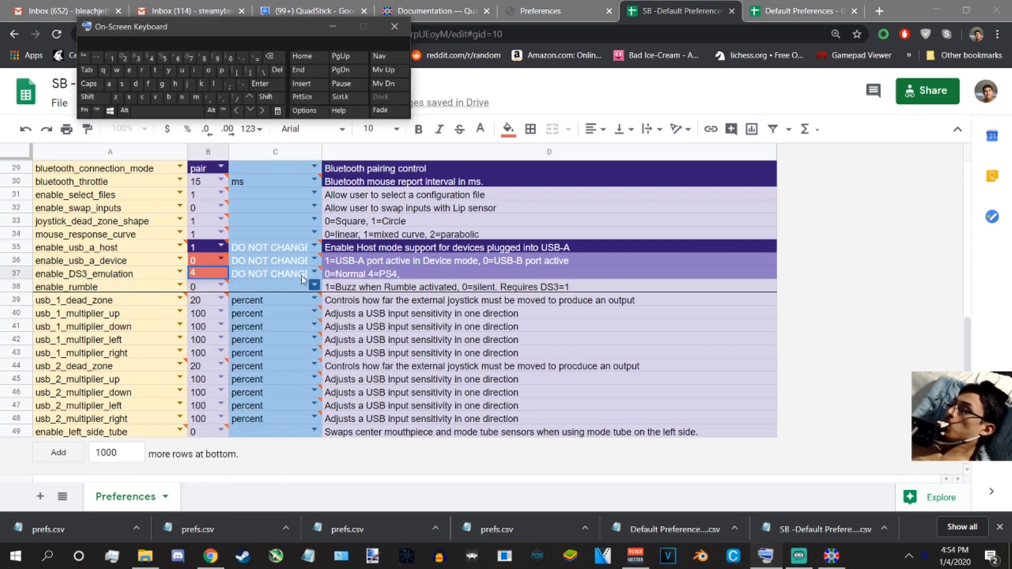
{"action": "left_click", "coordinate": [225, 273]}
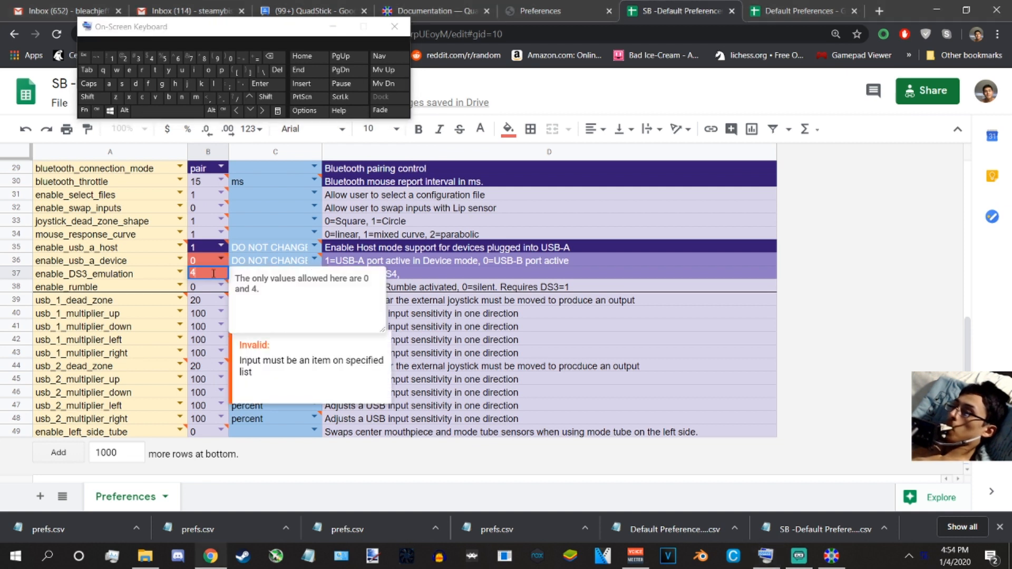
{"action": "left_click", "coordinate": [269, 56]}
{"action": "left_click", "coordinate": [230, 57]}
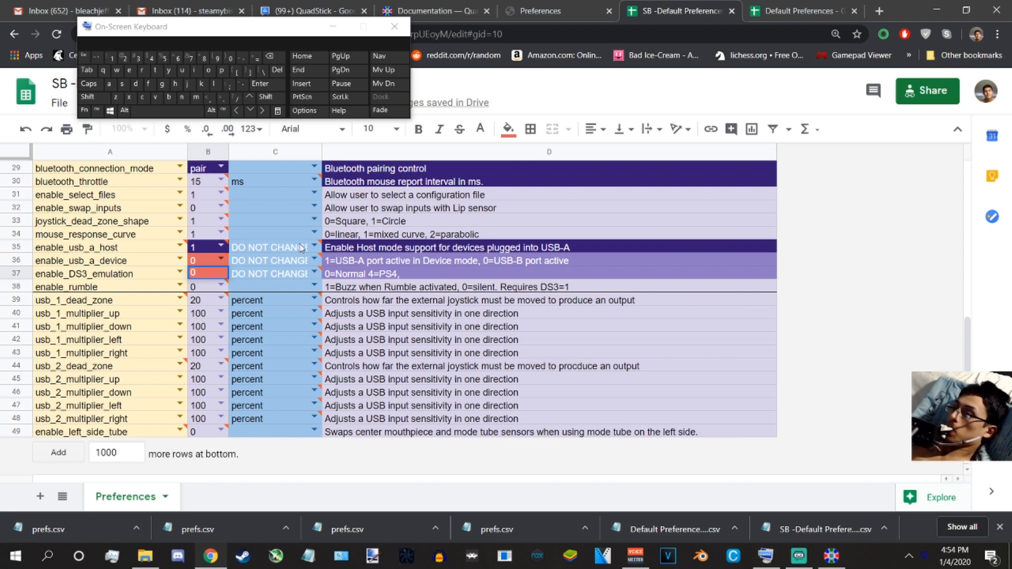
{"action": "left_click", "coordinate": [381, 275]}
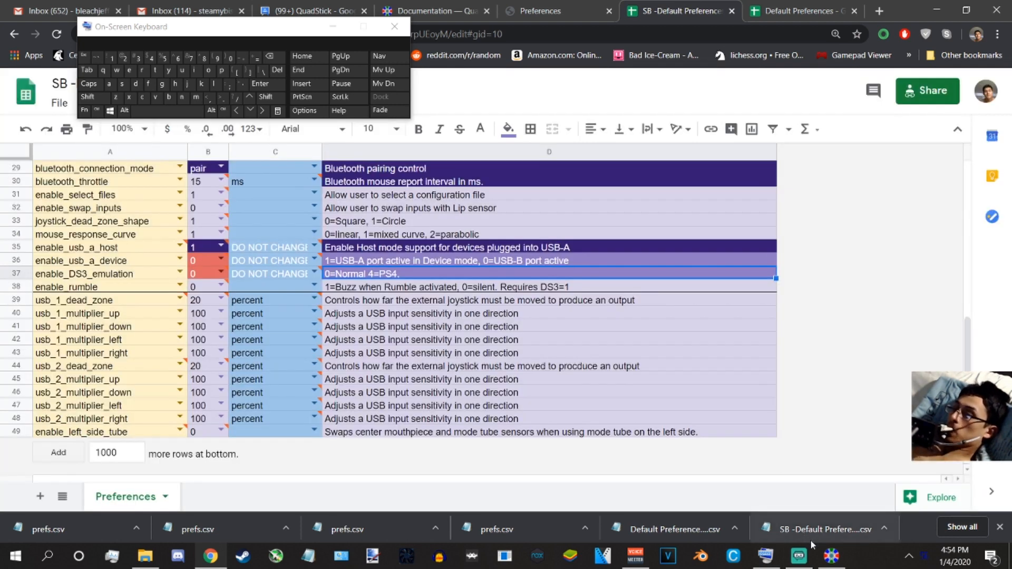
- Return to the QuadStick program, minimize the on-screen keyboard, and disable booting in PS4 USB mode
{"action": "left_click", "coordinate": [825, 553]}
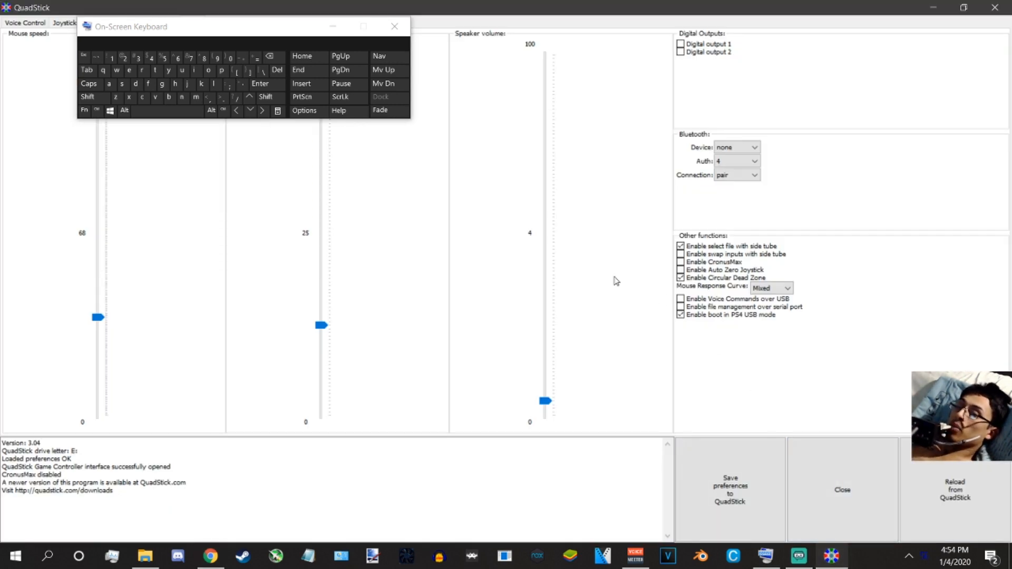
{"action": "left_click", "coordinate": [335, 26]}
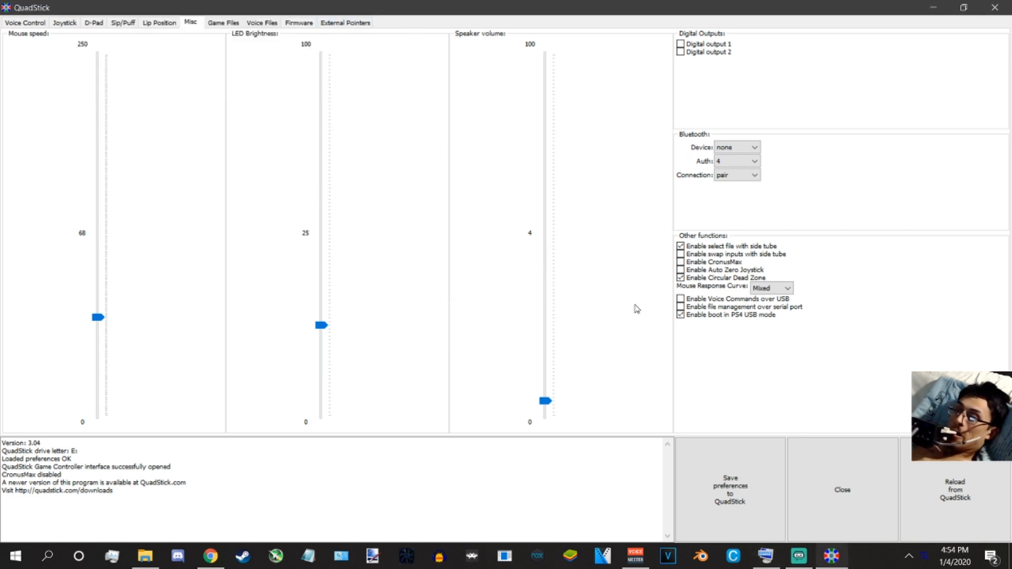
{"action": "left_click", "coordinate": [686, 317]}
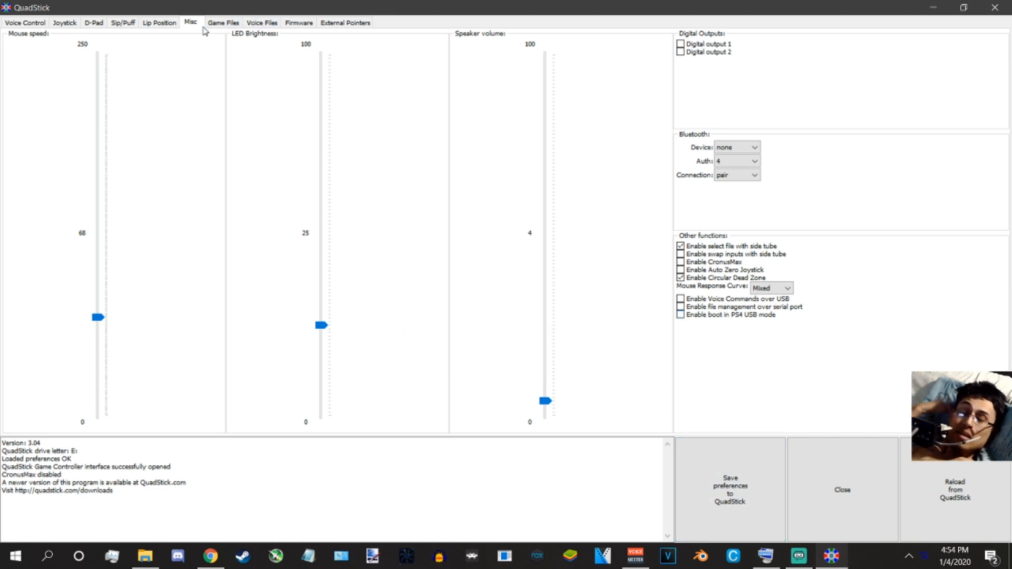
- Display the QuadStick's current firmware build number and the list of available firmware builds
{"action": "left_click", "coordinate": [299, 24]}
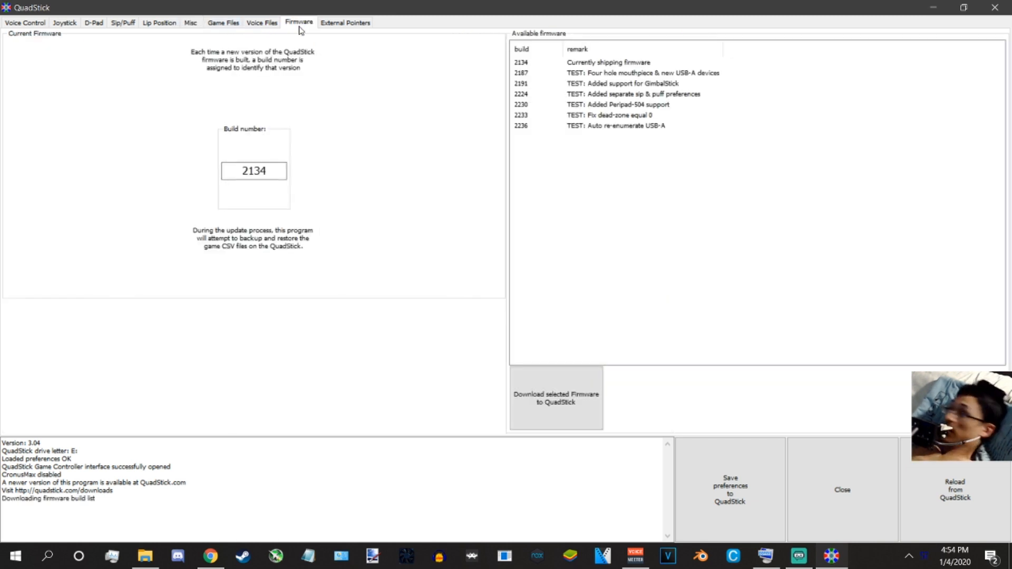